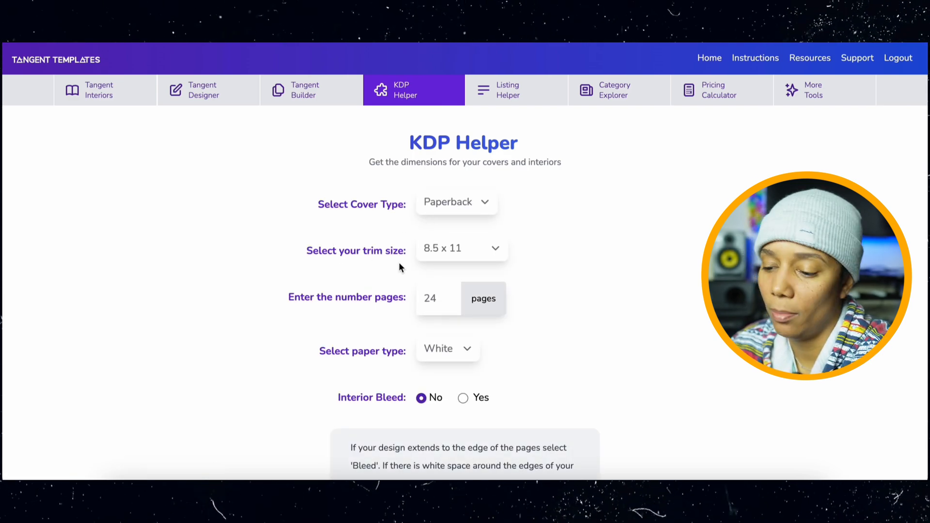
- Set the page count to 105, choose Yes for interior bleed, and generate the dimensions for the 8.5 x 11 paperback
double_click(433, 297)
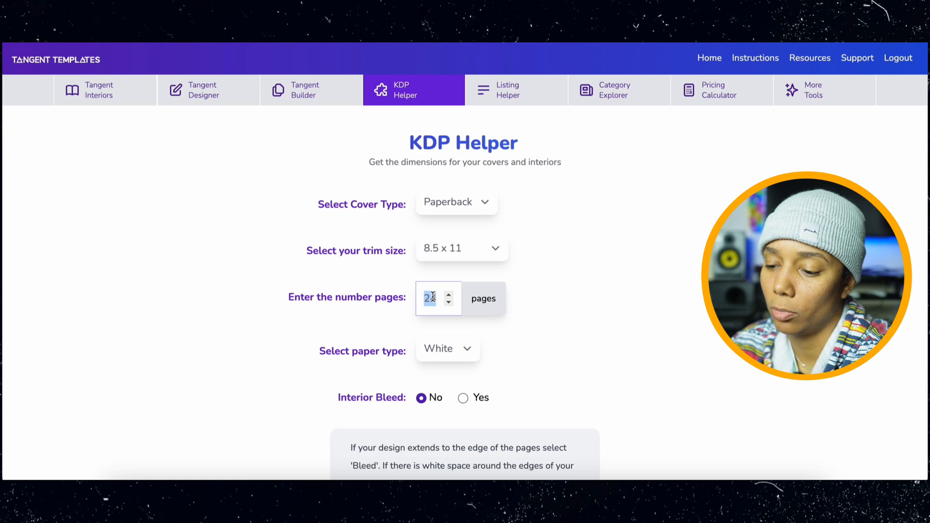
text(105)
click(308, 349)
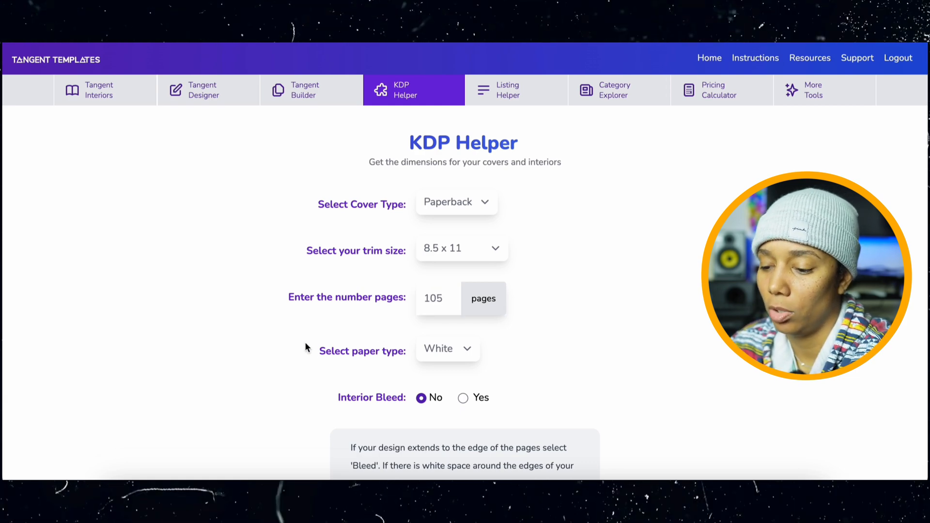
scroll(304, 342, down, 1)
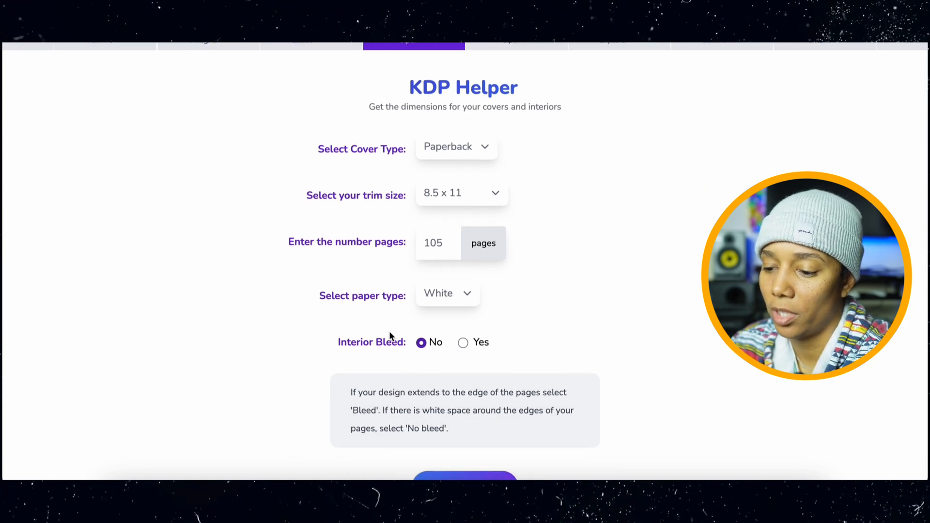
click(470, 343)
scroll(353, 322, down, 1)
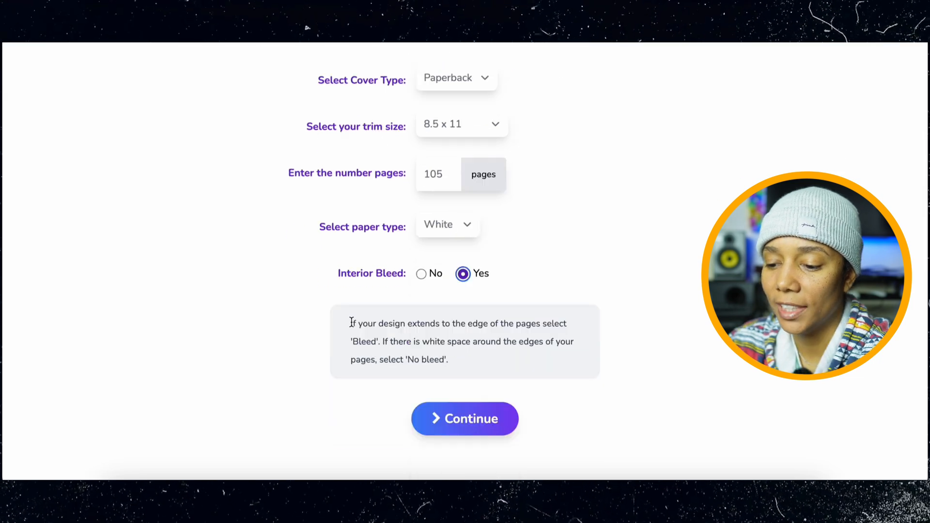
drag(351, 323, 460, 372)
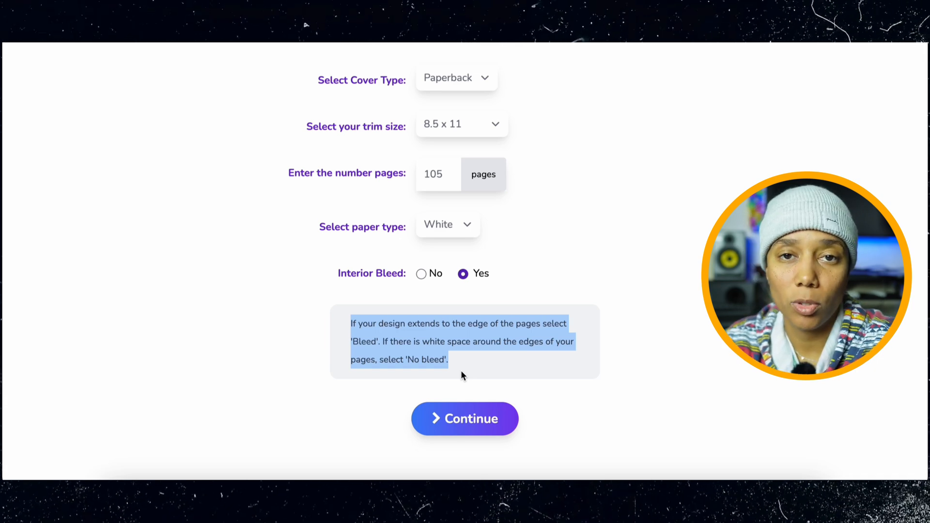
click(459, 429)
scroll(460, 429, down, 1)
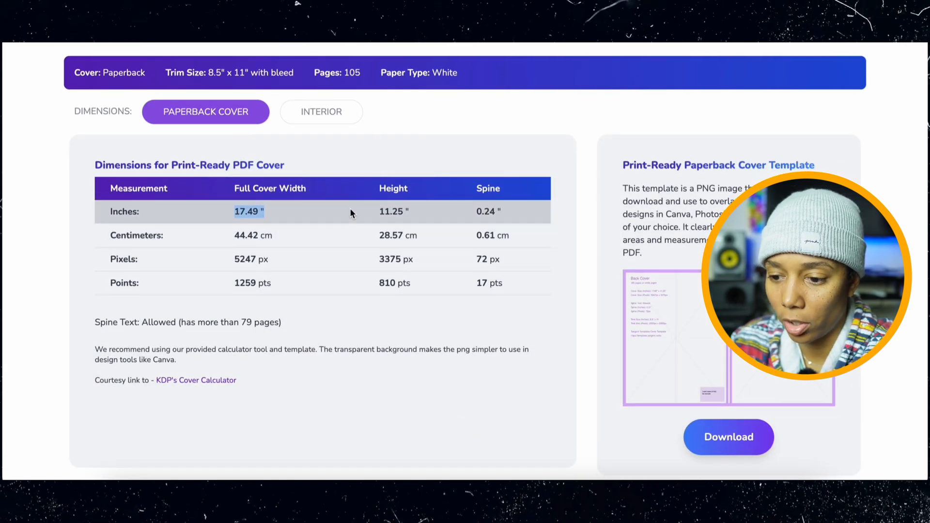
- Review the cover height and spine in inches and download the print-ready paperback cover template
drag(374, 212, 409, 213)
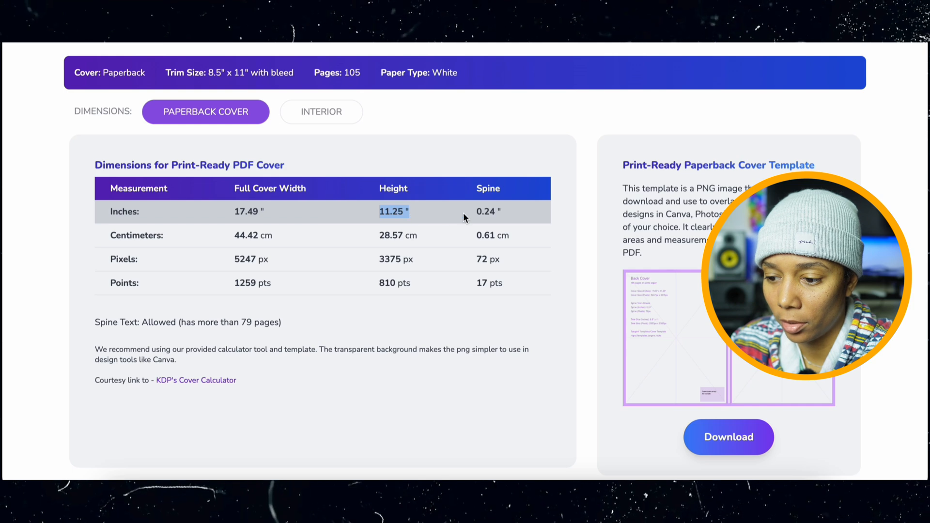
drag(476, 211, 502, 212)
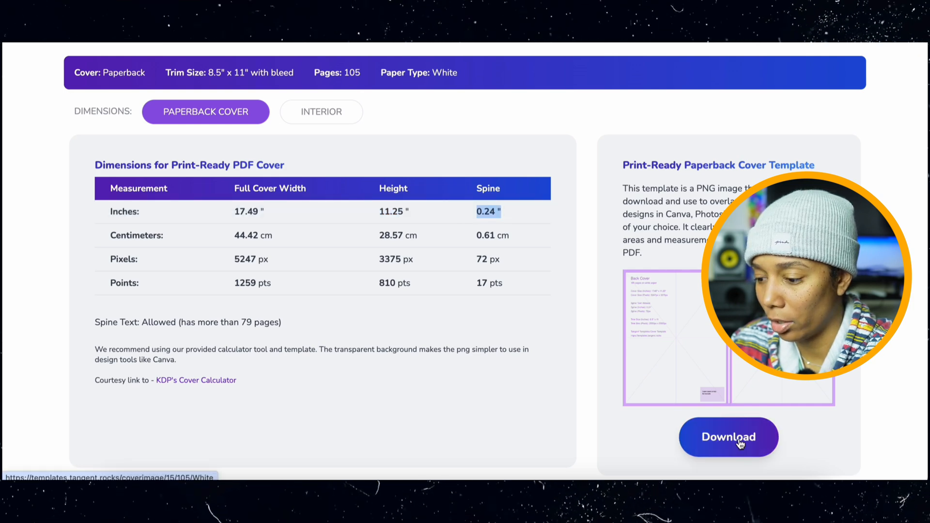
click(739, 441)
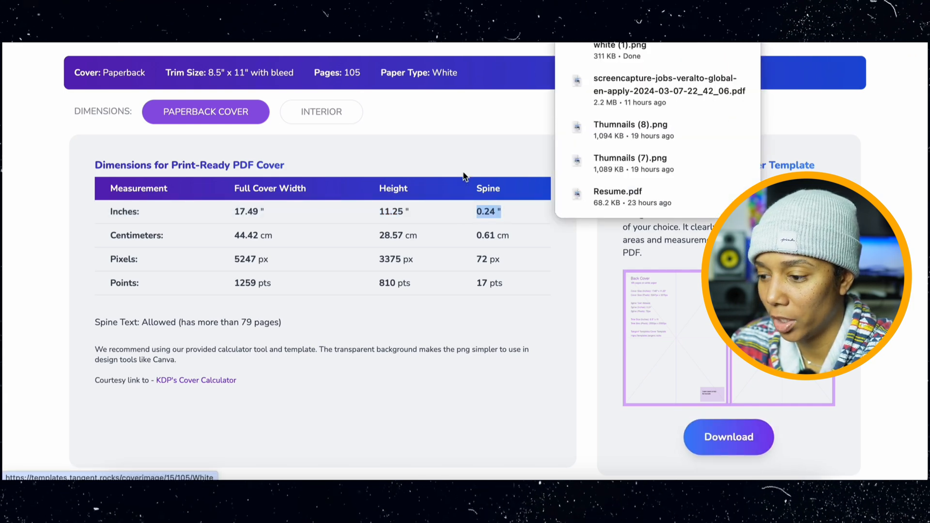
click(483, 118)
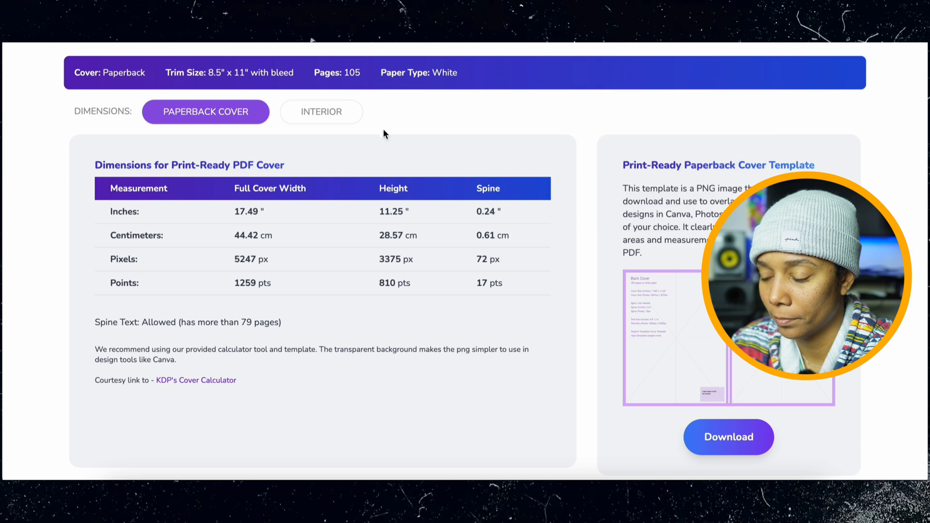
- Show the interior dimensions, review the page width and height in inches, and download the Quick Templates (Classic) interior template
click(342, 116)
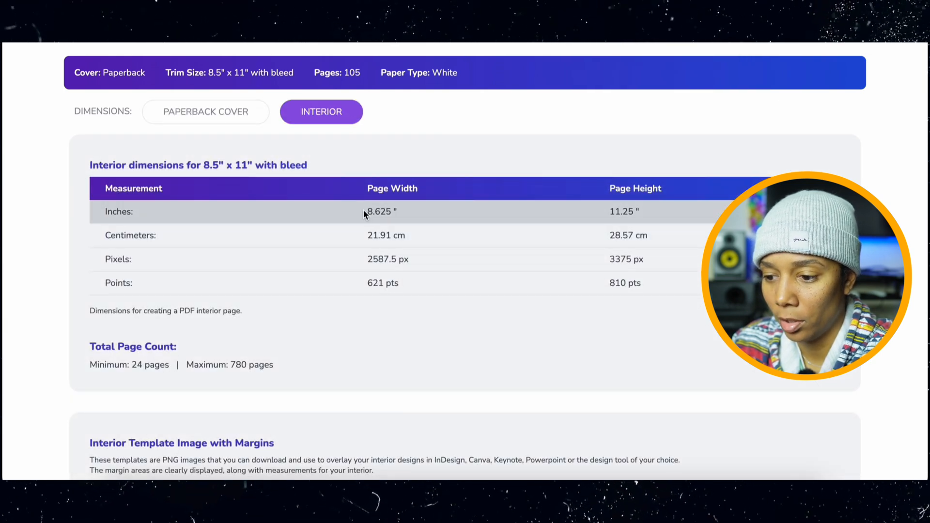
drag(365, 212, 397, 211)
drag(608, 211, 646, 214)
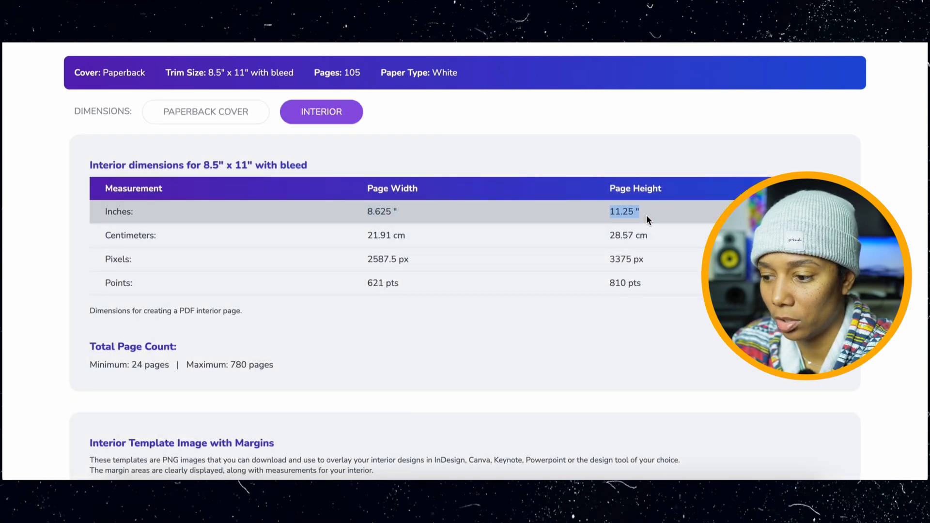
scroll(598, 253, down, 3)
scroll(597, 258, down, 5)
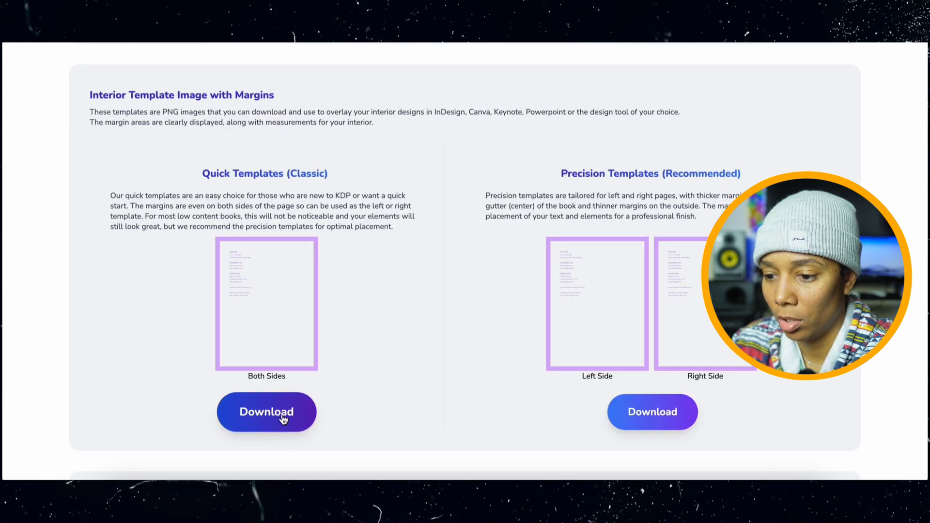
click(283, 420)
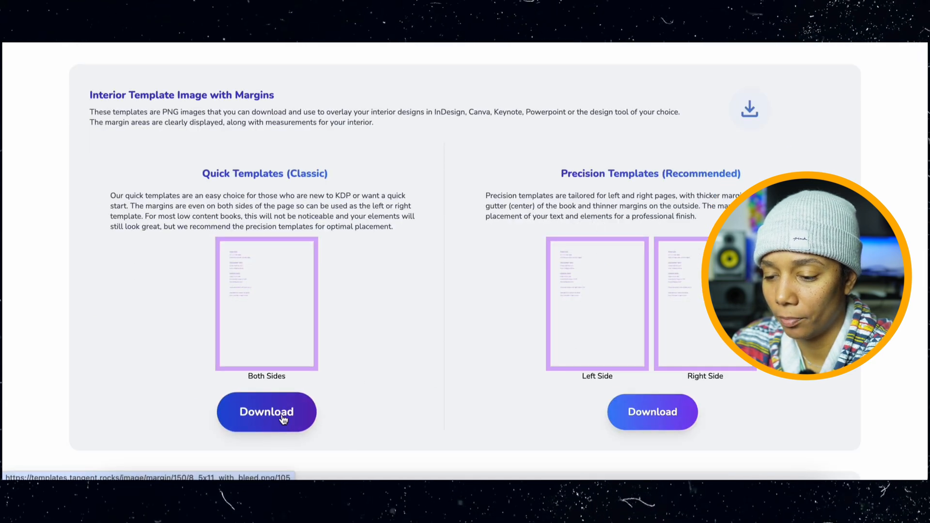
scroll(407, 414, up, 3)
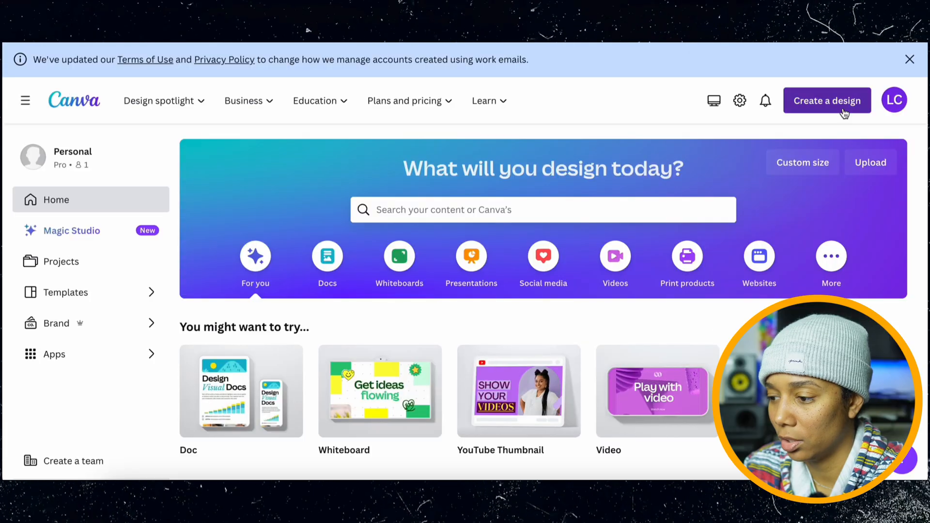
- Switch to Canva and create a new custom-size design 17.49 in wide and 11.25 in high, matching the full cover dimensions
click(844, 111)
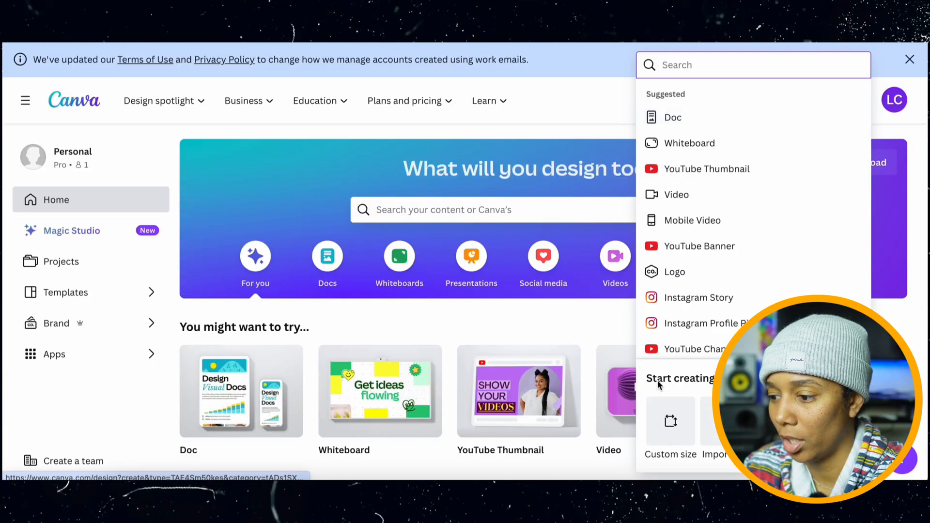
click(668, 421)
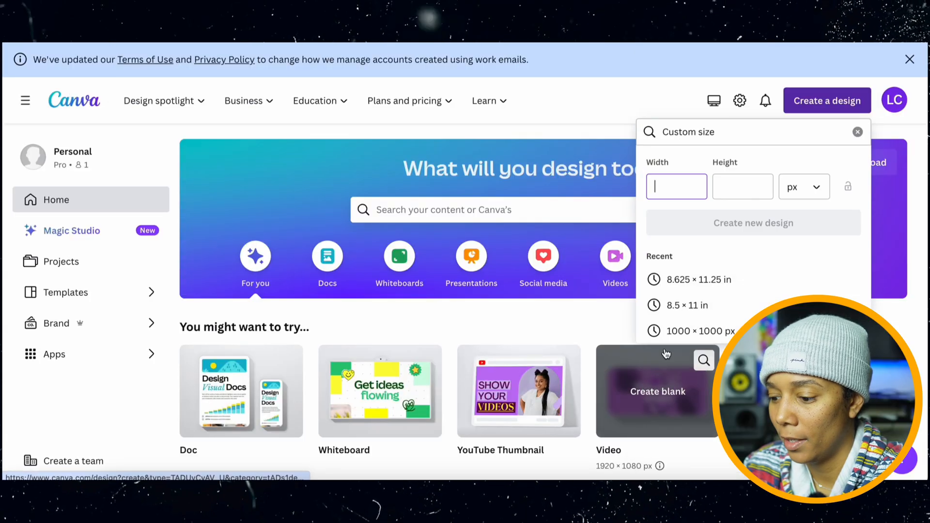
click(792, 196)
click(790, 248)
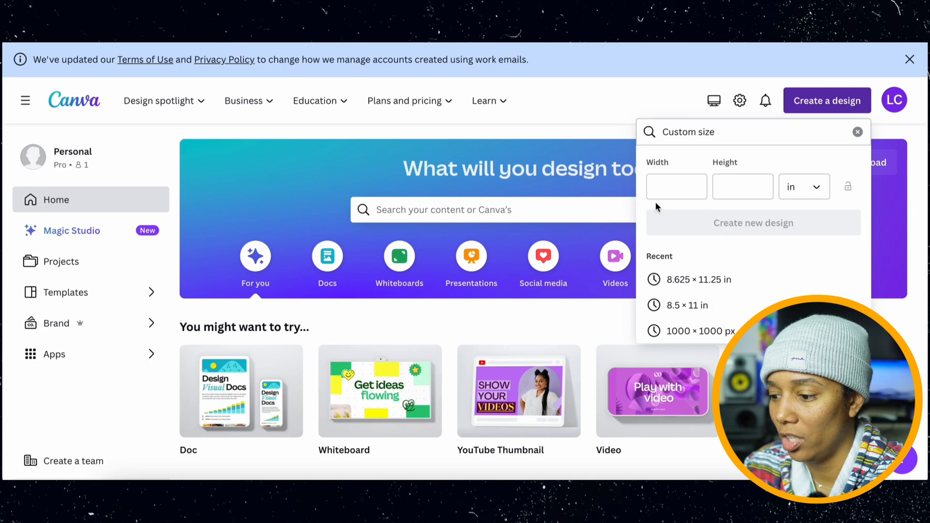
click(676, 187)
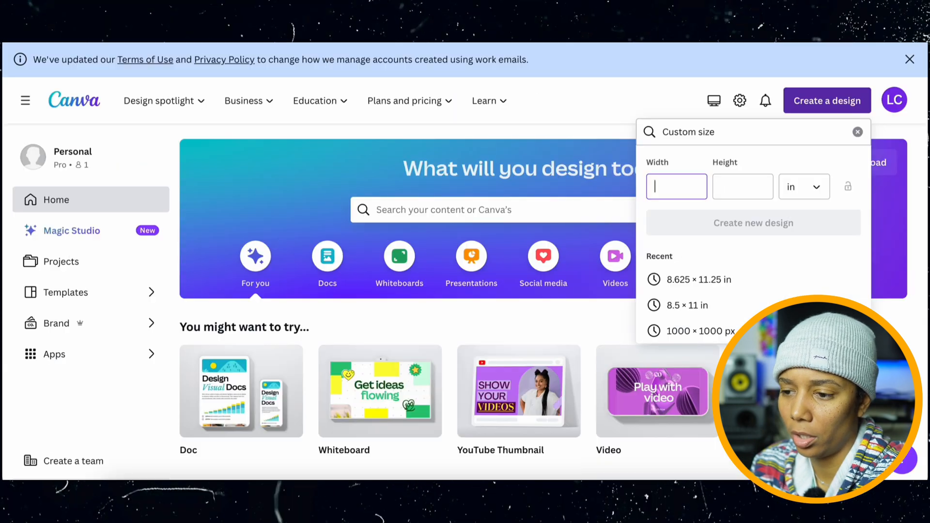
text(17.49)
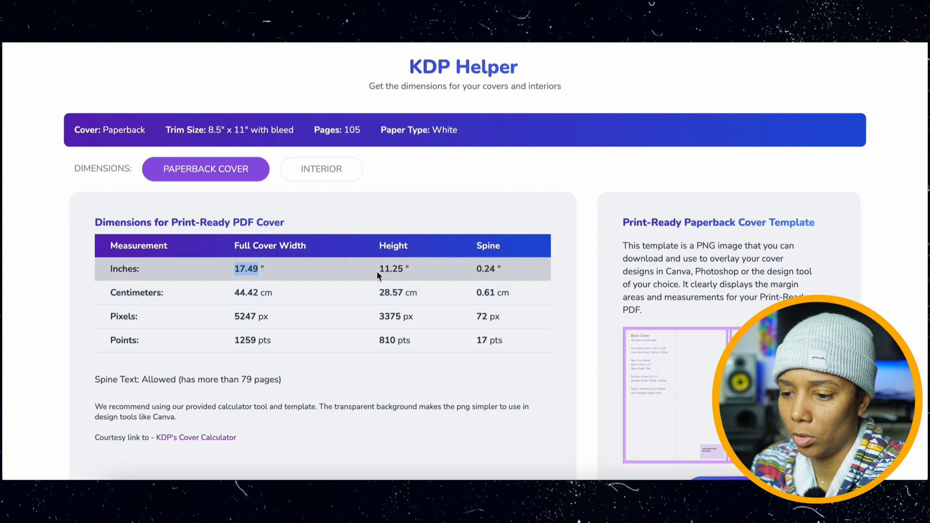
drag(379, 269, 402, 271)
key(ctrl+c)
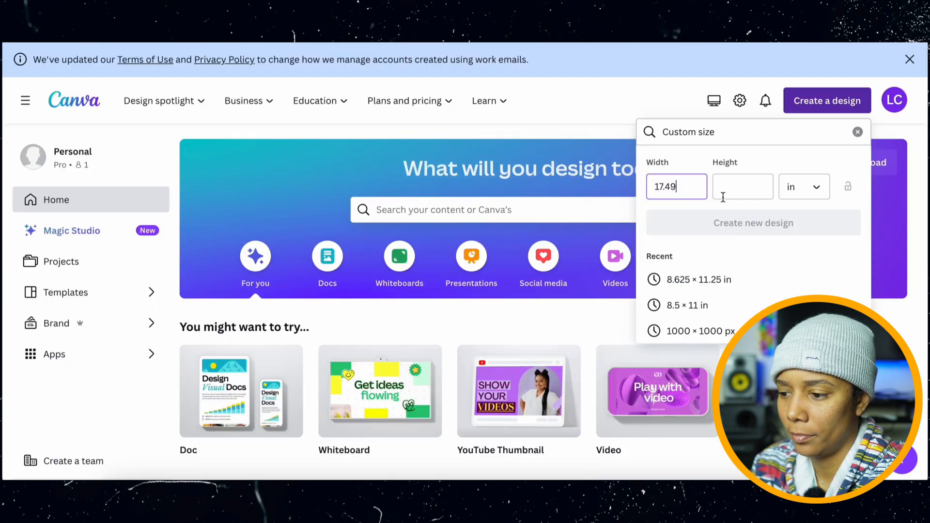
click(722, 197)
key(ctrl+v)
click(754, 223)
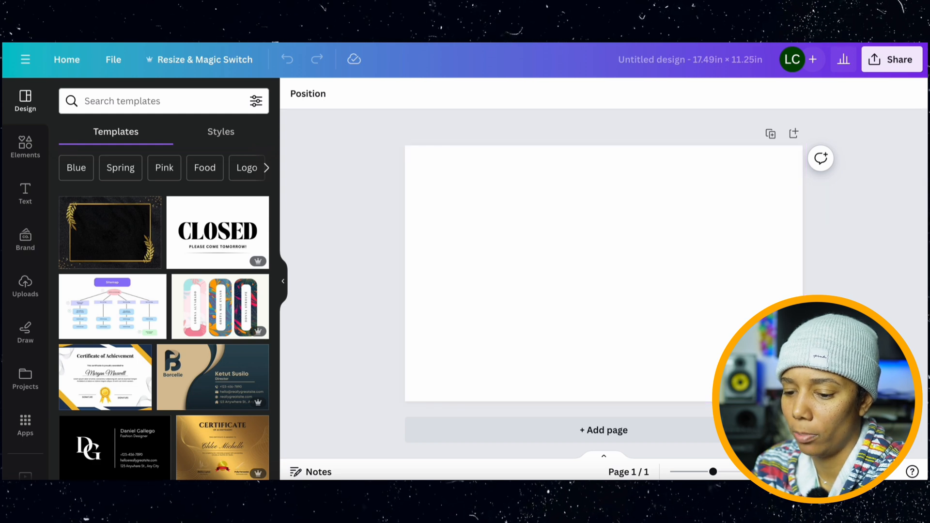
- Add paperback_cover_pages105_8_5x11_white (1).png from the Downloads folder to the blank page and enlarge it to fill the page
click(120, 477)
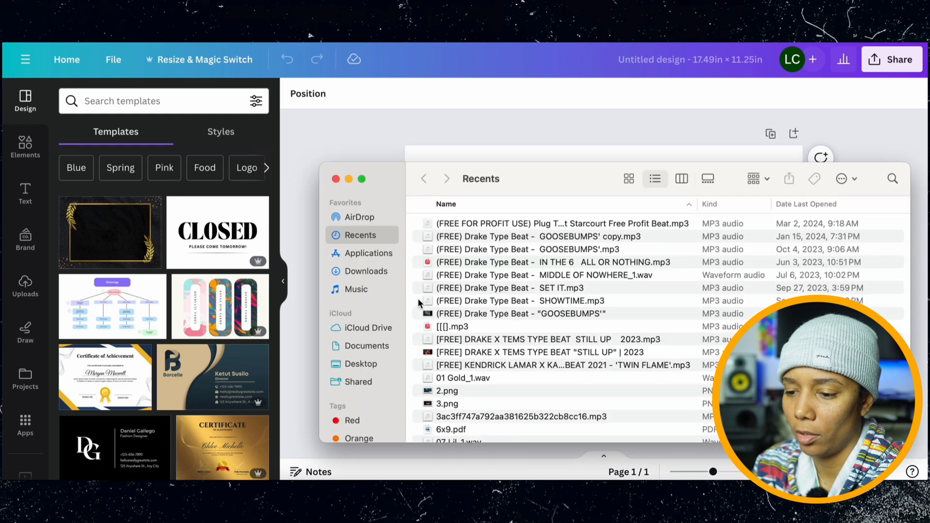
click(366, 271)
drag(497, 176, 521, 278)
drag(512, 347, 571, 239)
drag(561, 311, 546, 265)
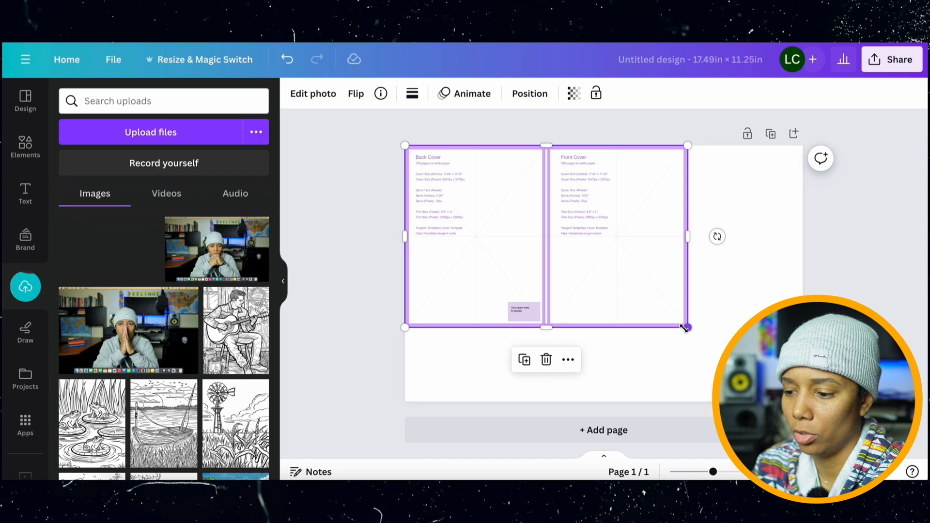
drag(685, 326, 802, 401)
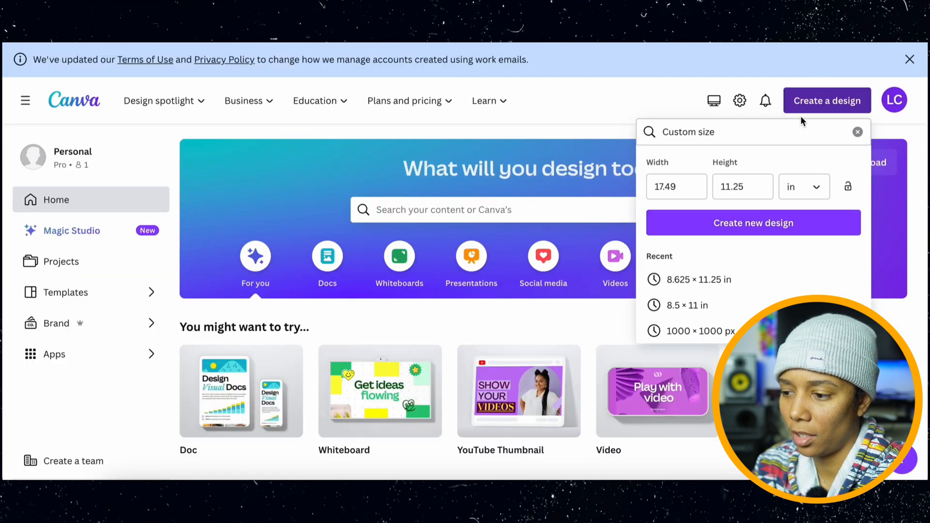
- Create another custom-size design, 8.625 in wide and 11.25 in high, using the interior page dimensions from KDP Helper
double_click(750, 187)
key(BackSpace)
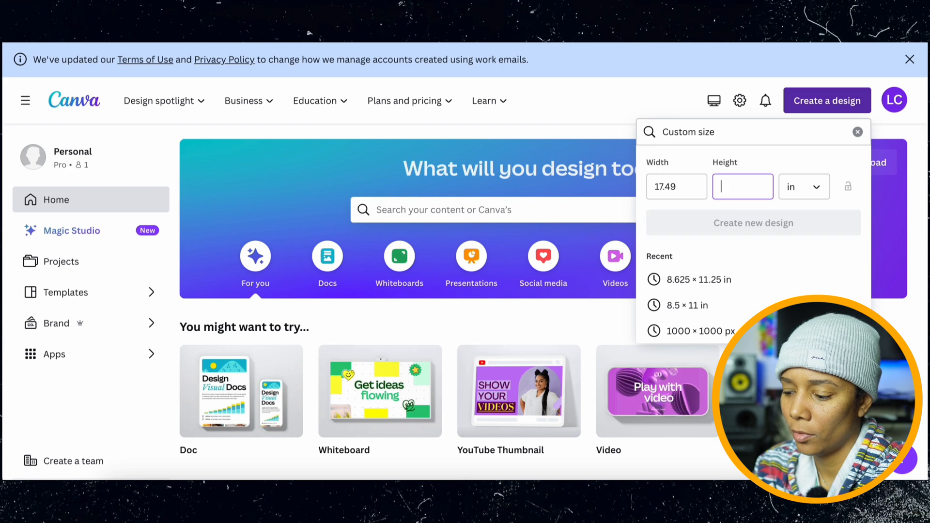
double_click(671, 188)
key(BackSpace)
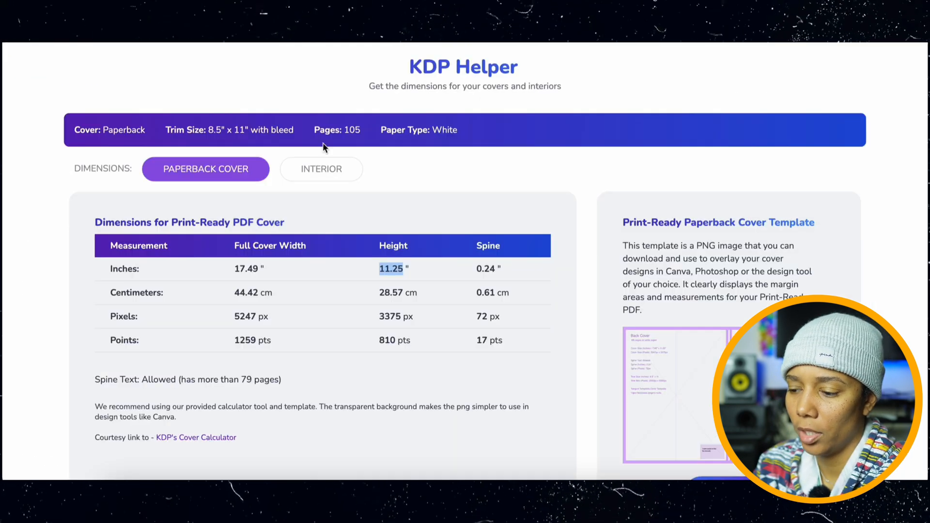
click(321, 169)
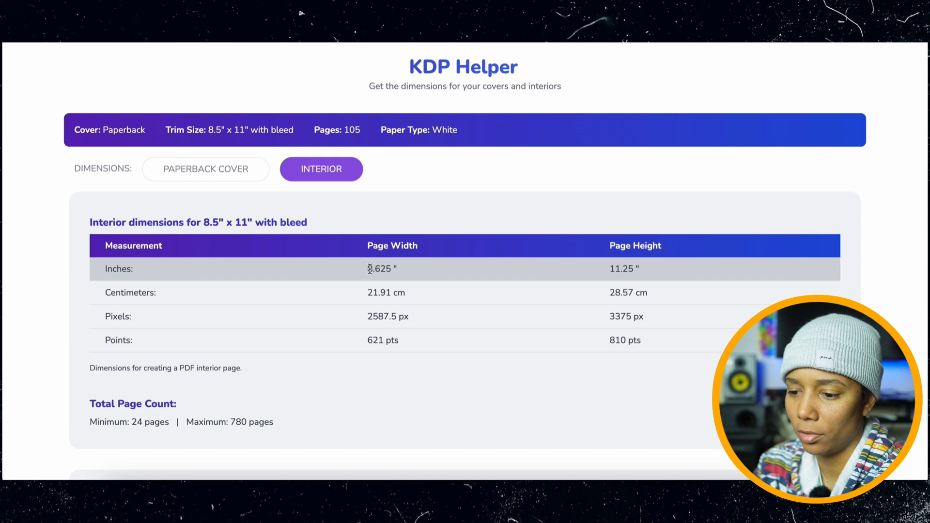
drag(370, 269, 393, 263)
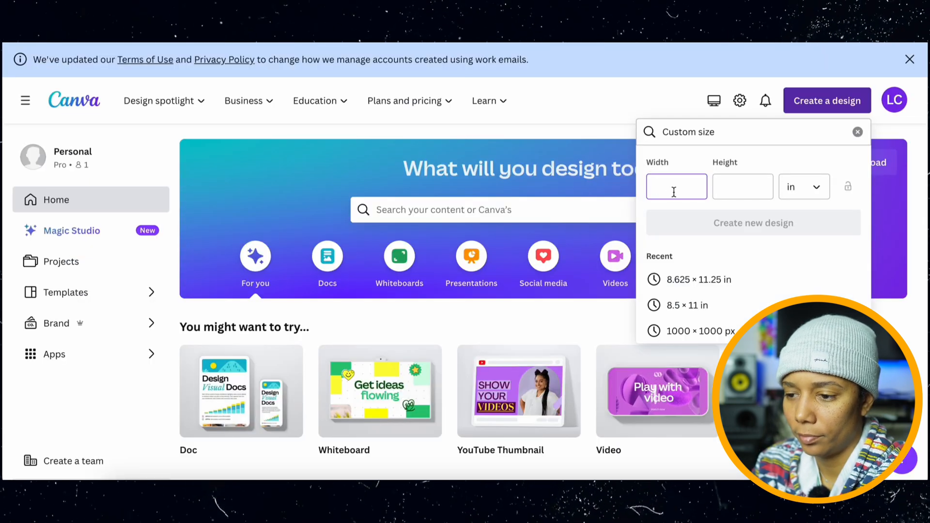
text(8.625)
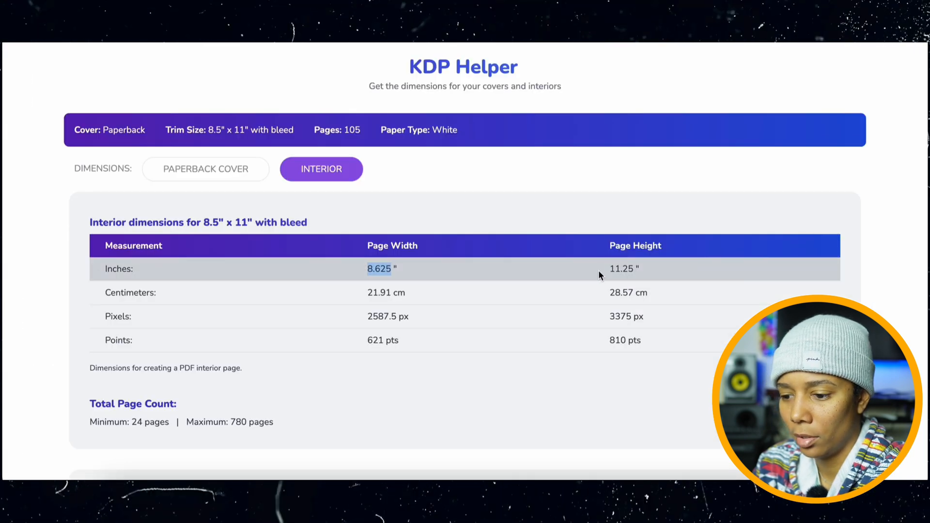
drag(609, 269, 634, 272)
key(ctrl+c)
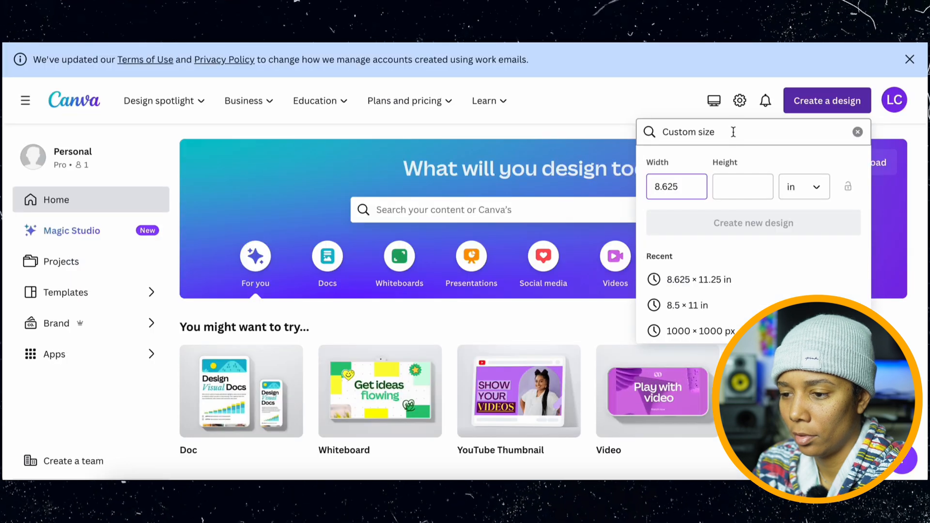
click(730, 182)
key(ctrl+v)
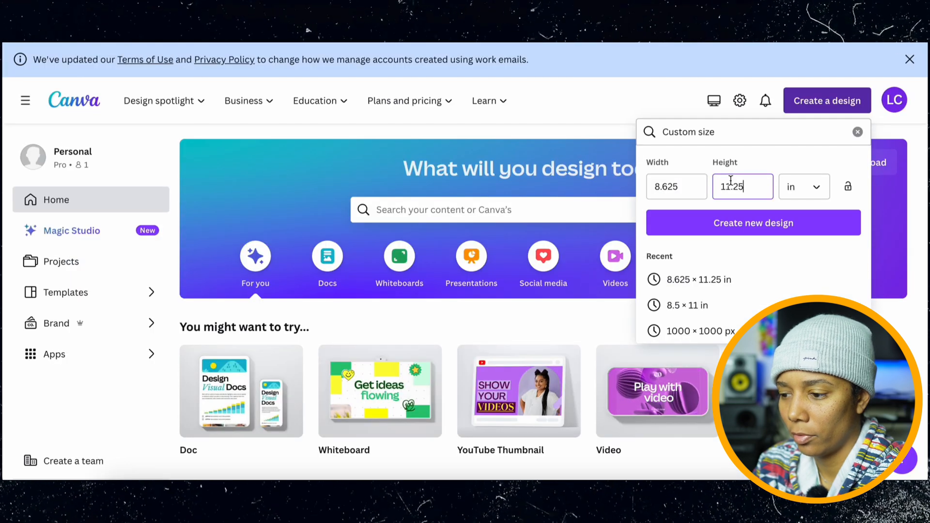
click(752, 232)
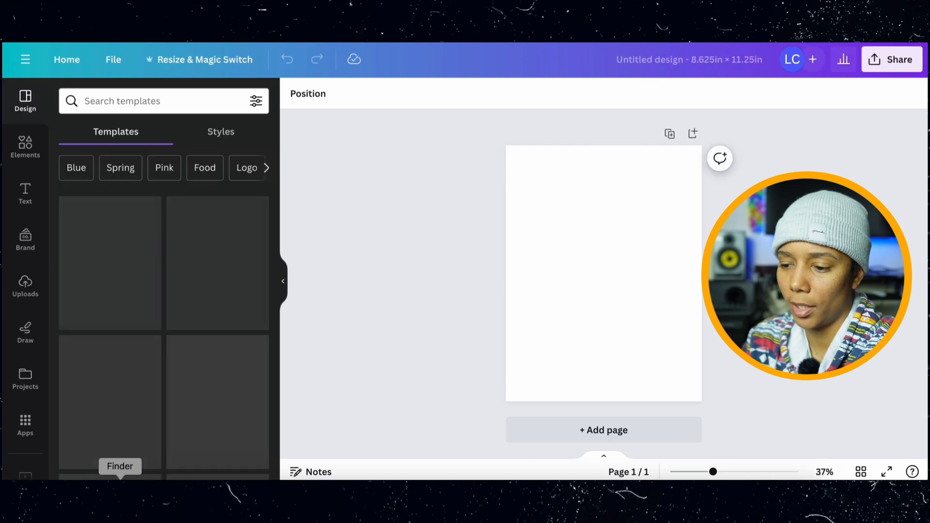
- Add 8_5x11_pages105_with_bleed (1).png from the Downloads folder to the blank interior page and enlarge it to fill the page
click(120, 497)
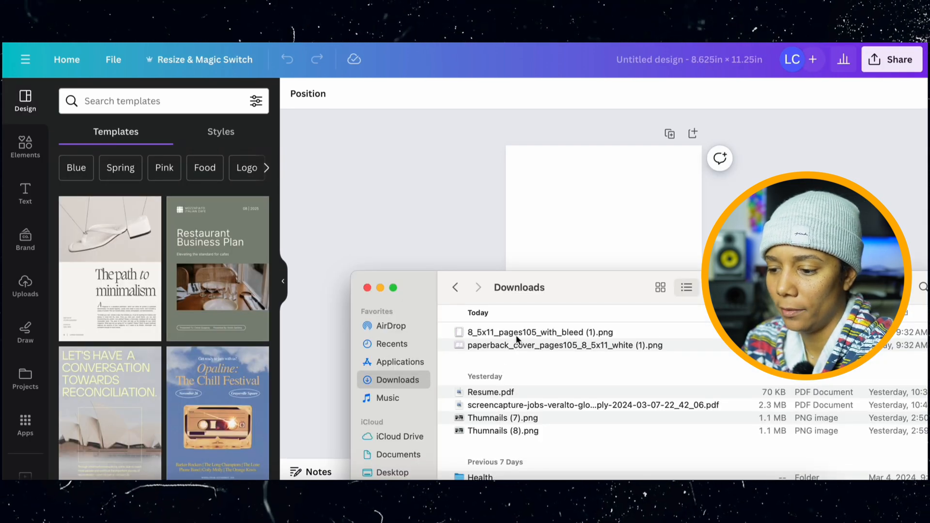
drag(518, 339, 621, 238)
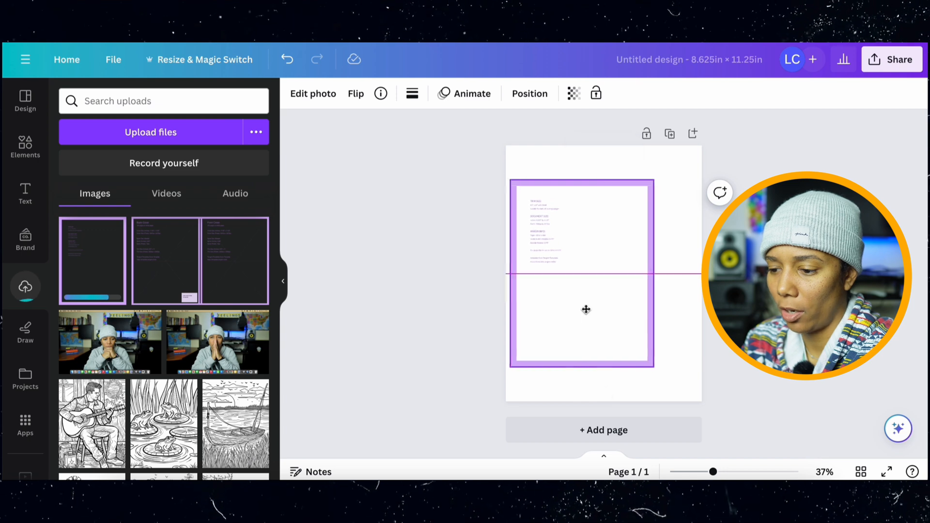
drag(586, 309, 585, 286)
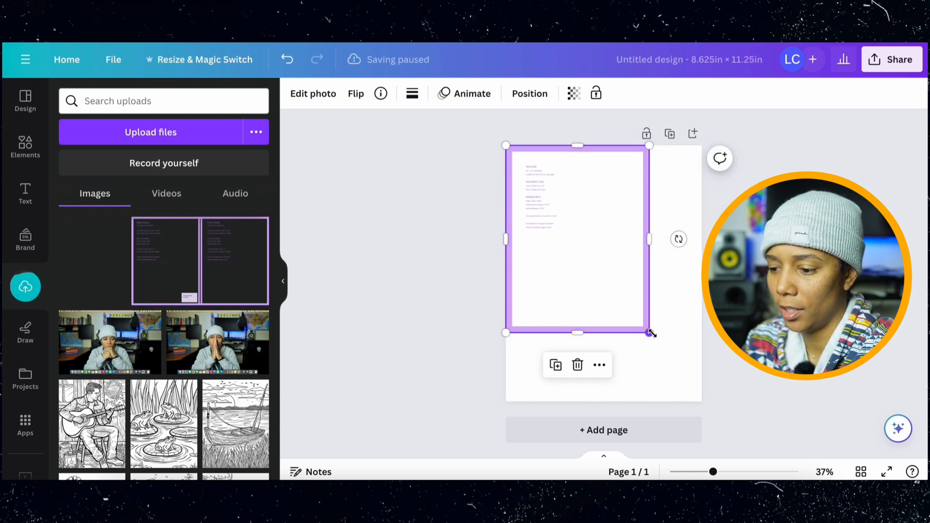
drag(652, 333, 703, 400)
click(727, 392)
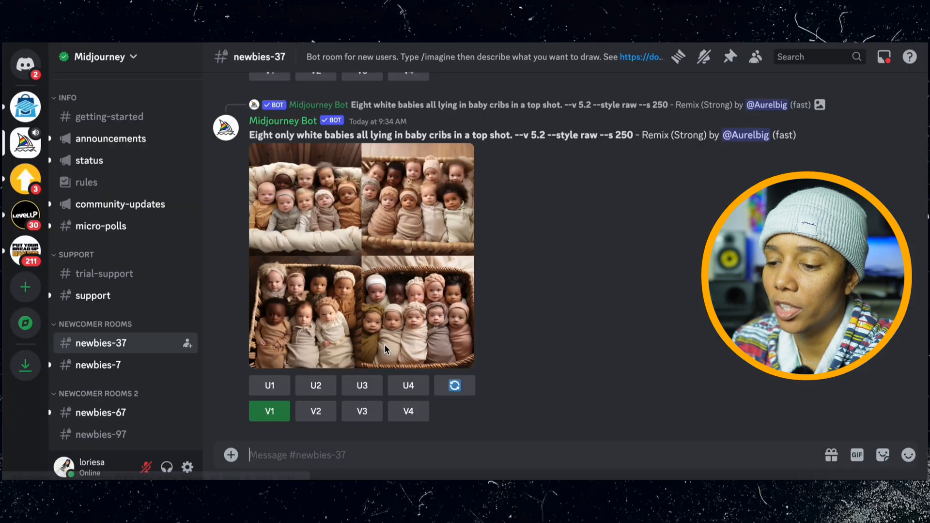
- Switch to Midjourney in Discord and start an /imagine prompt with "coloring book pages, cartoon style, thick black lines, no shading,"
text(/)
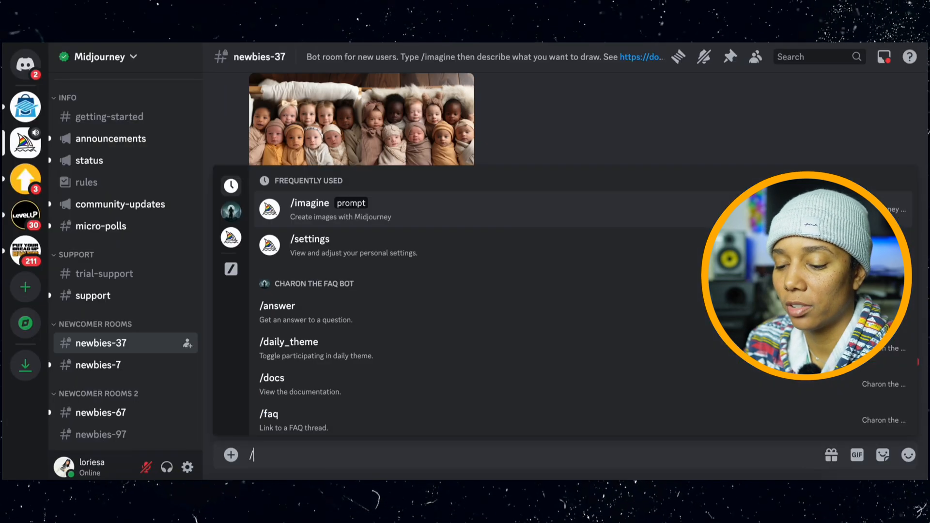
click(544, 221)
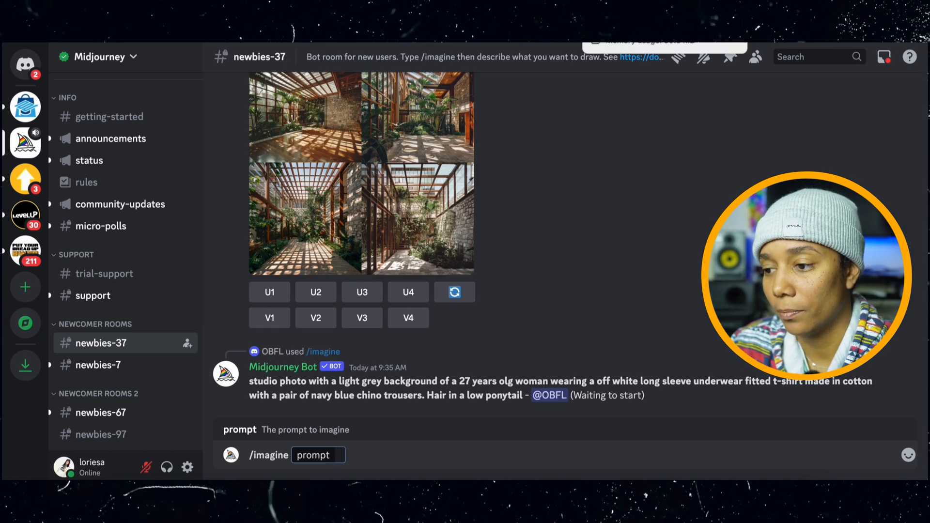
text(coloring book pages)
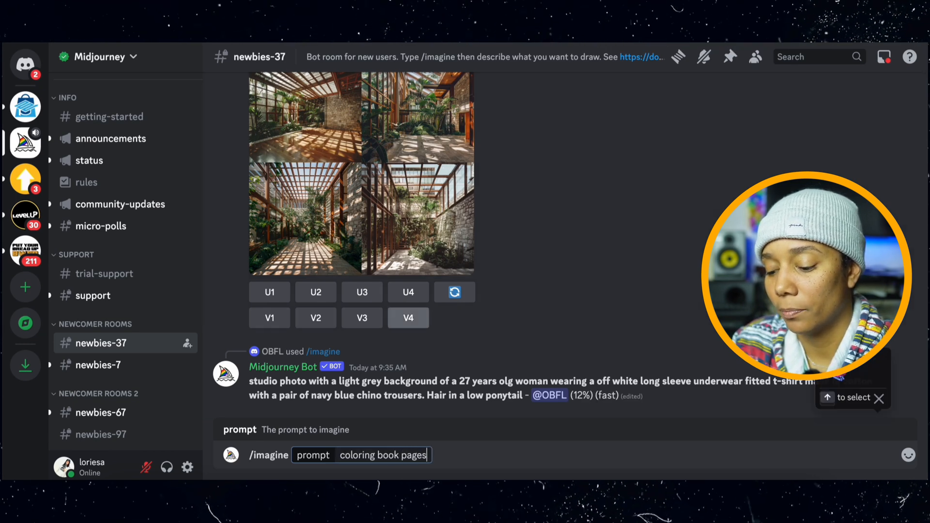
text(, thi)
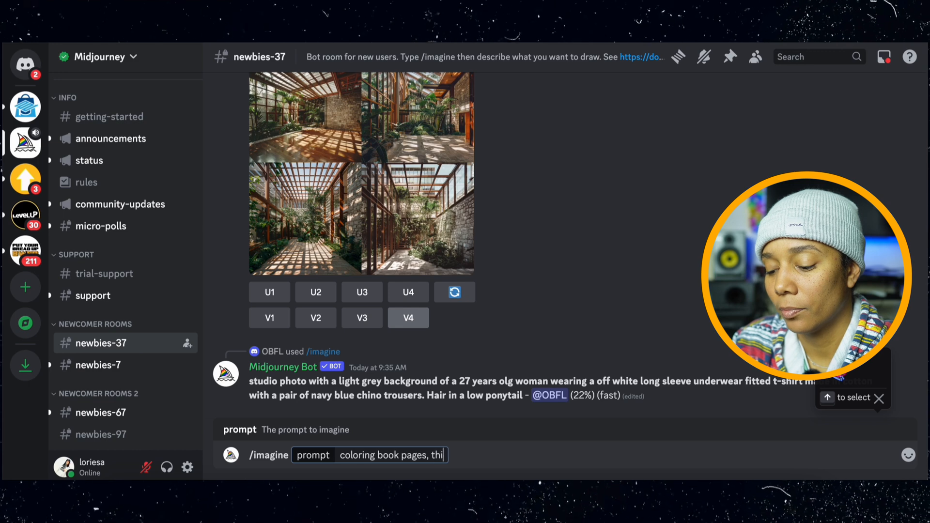
key(BackSpace)
key(BackSpace)
key(BackSpace)
text(cartoon style, )
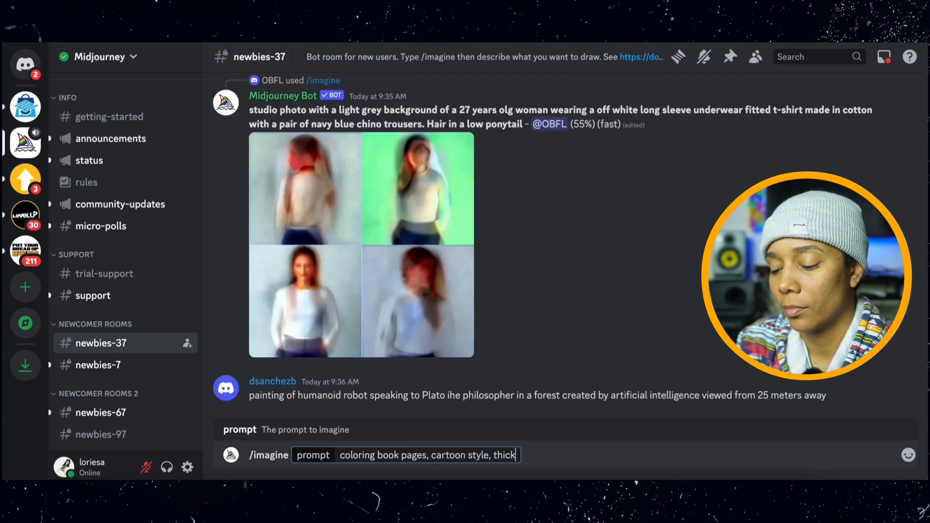
text(lack lines, no shad)
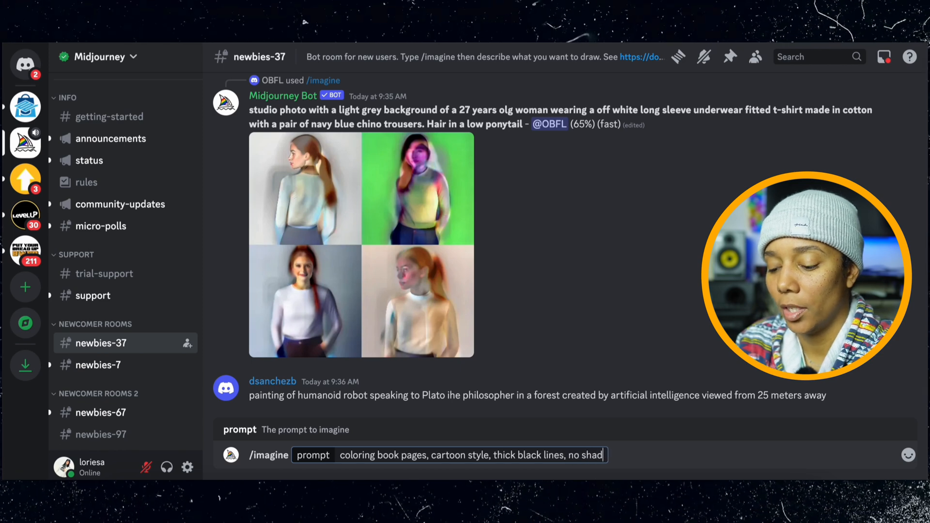
text(ing,)
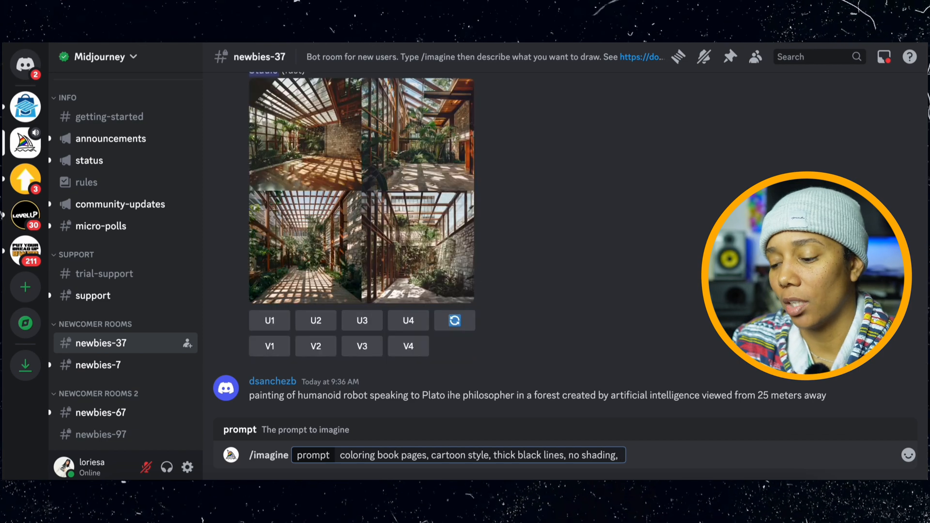
- Complete the prompt with "wheel barrel in the field, --ar 3:4 --stylize 50" and submit it
text(wheel barr)
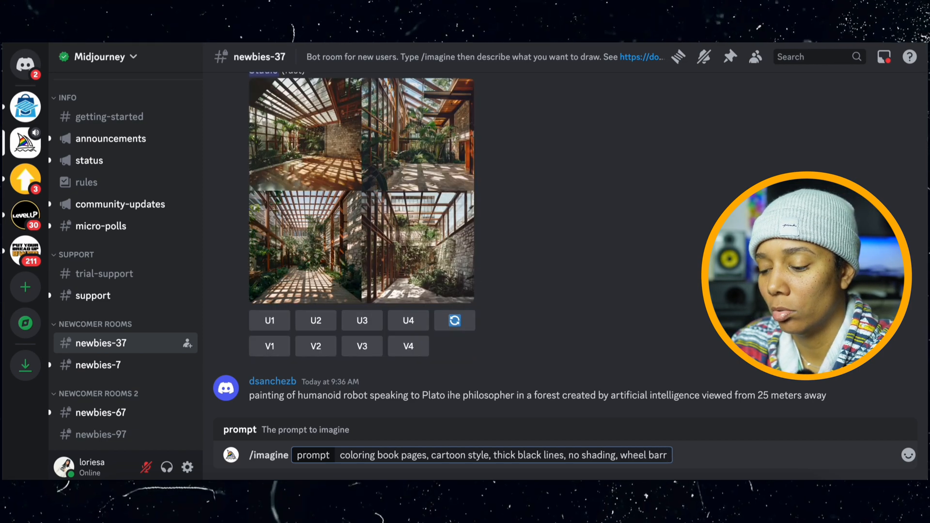
text(el in the field, --ar)
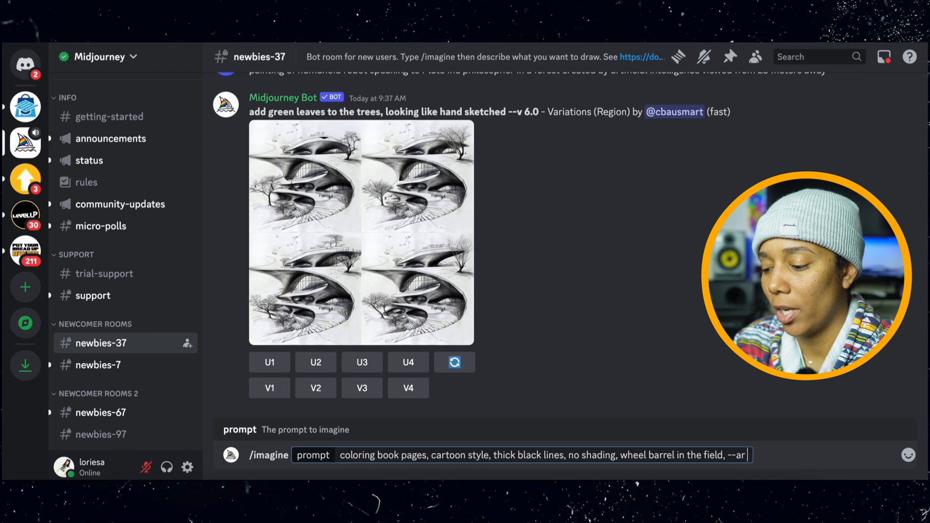
text(3)
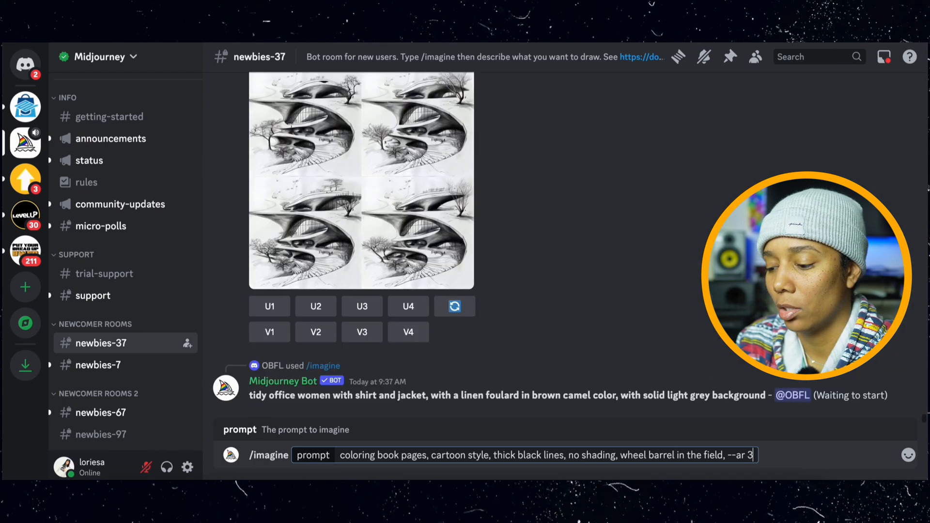
text(:4)
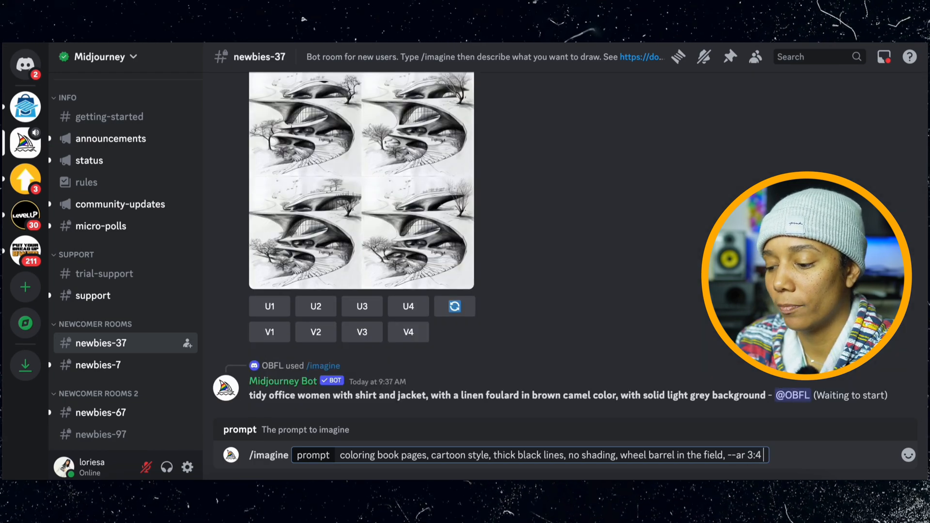
text( --stylize 50)
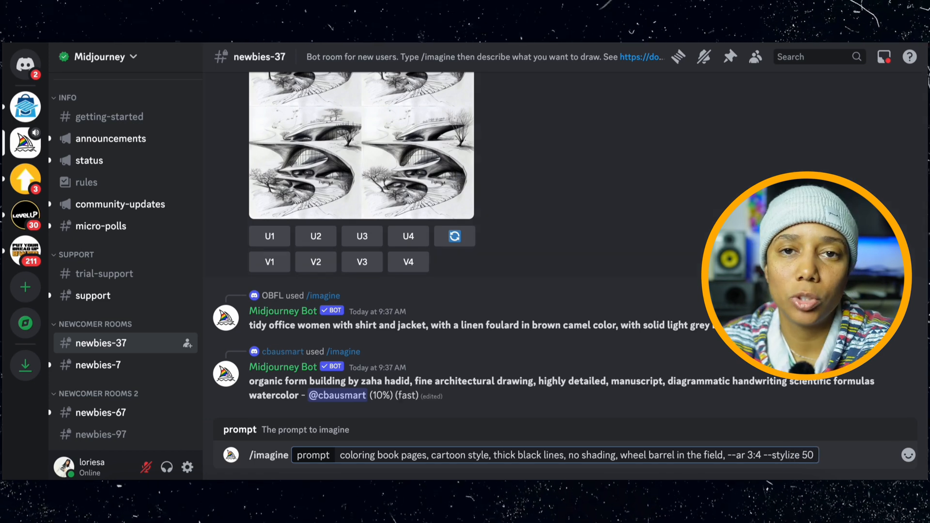
key(Return)
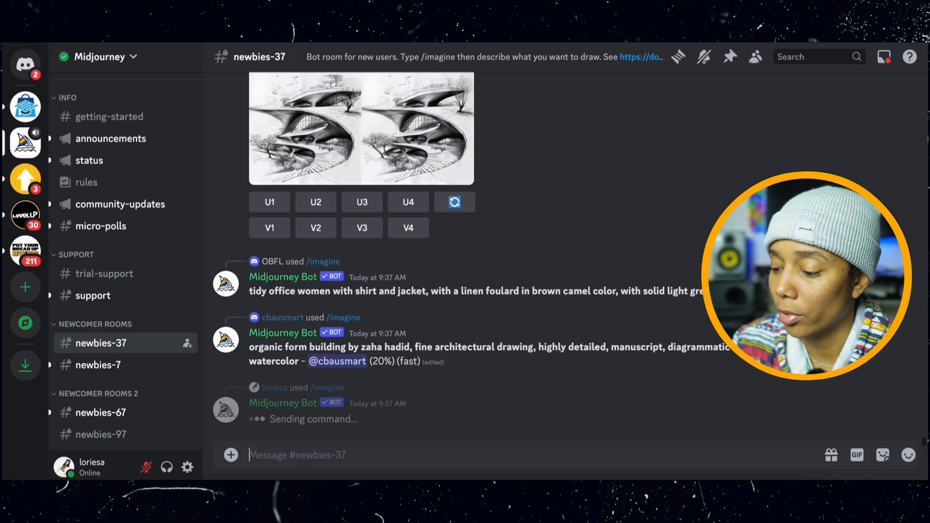
- Reuse the style wording from the submitted prompt in a new /imagine prompt ending "pigs by a barn, --ar 3:4 --stylize 50" and submit it
scroll(246, 150, up, 5)
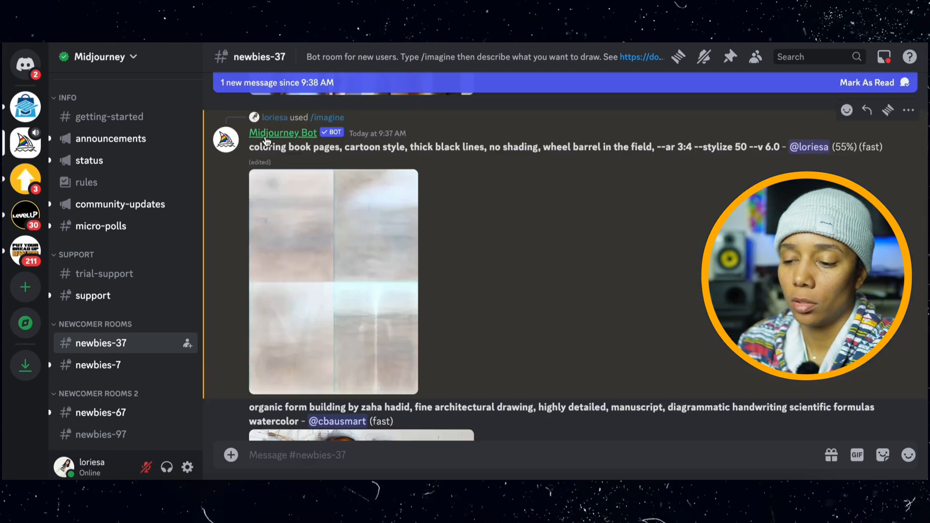
mouse_move(250, 149)
mouse_down()
mouse_move(669, 143)
mouse_move(546, 147)
mouse_up()
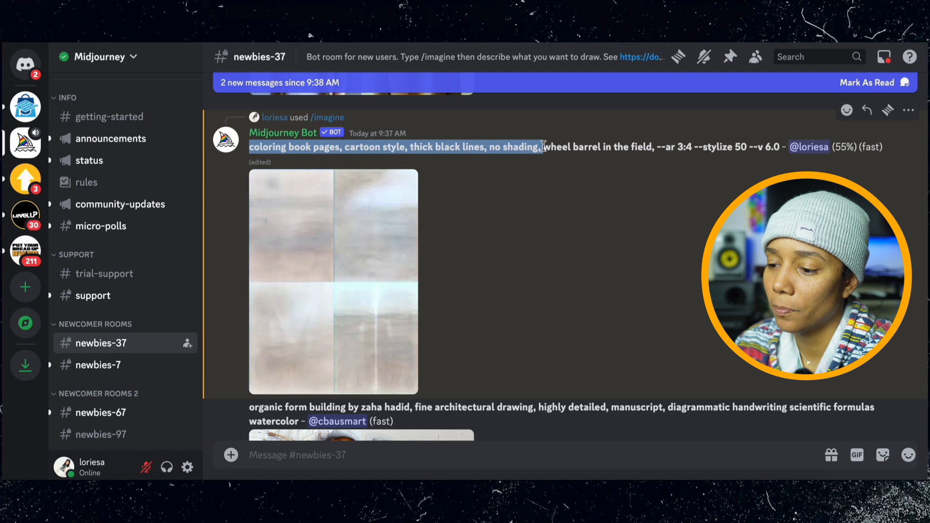
click(377, 462)
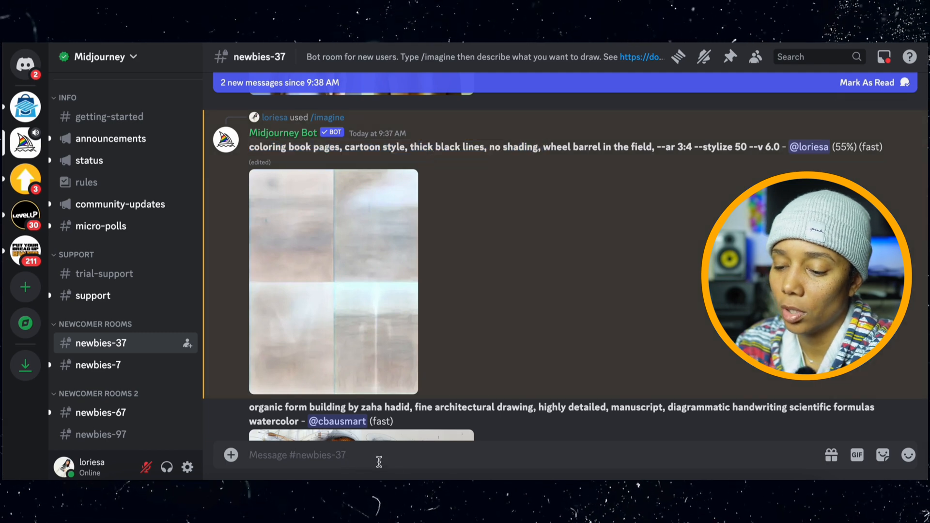
text(/)
key(Return)
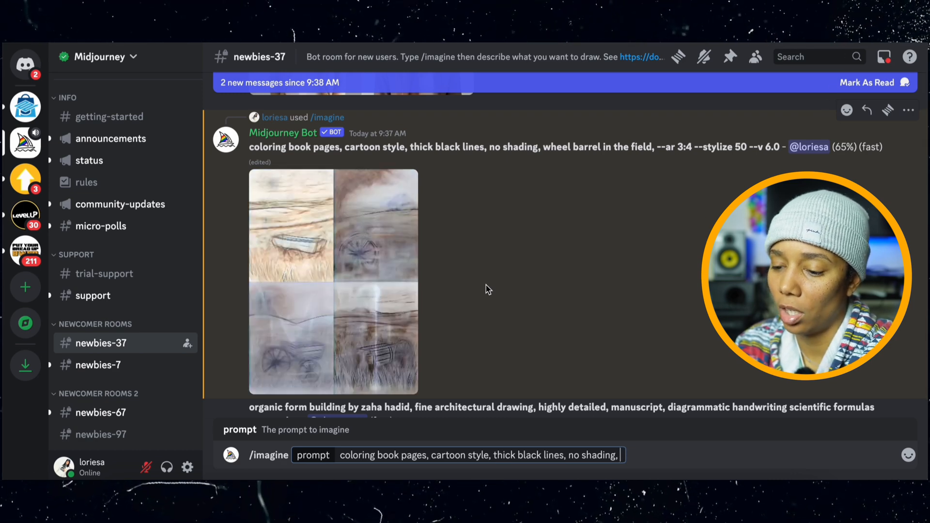
text(pigs by a barn, --ar 3:4)
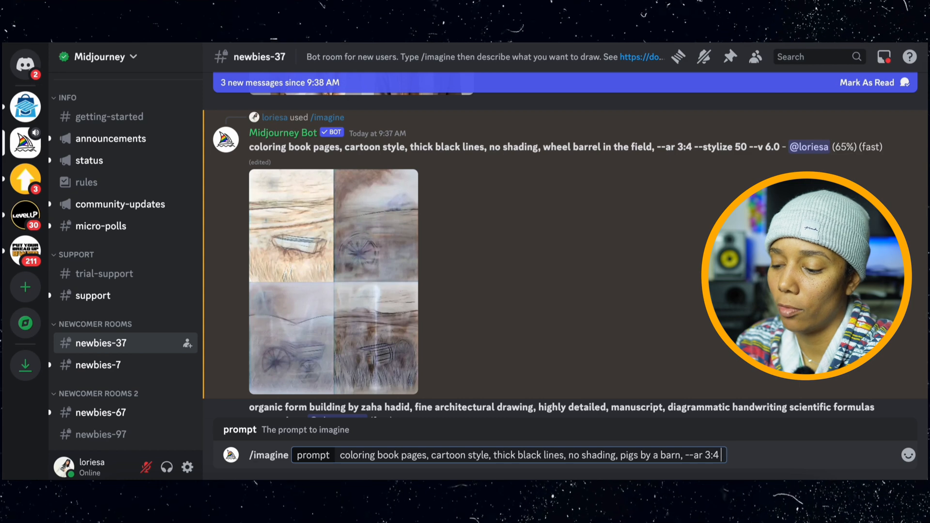
text(tylize 50)
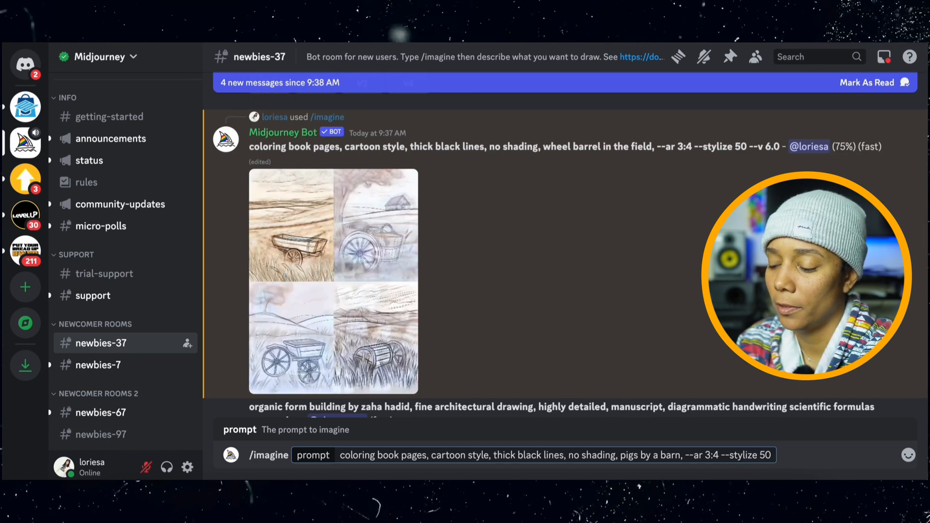
key(Return)
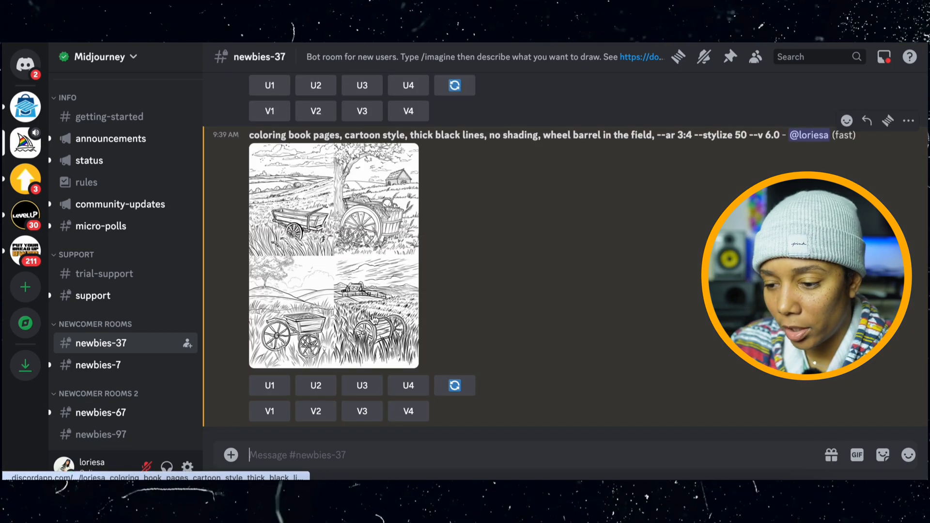
- Examine the generated wheel barrel image grid at full size and upscale its second image
click(372, 313)
click(387, 415)
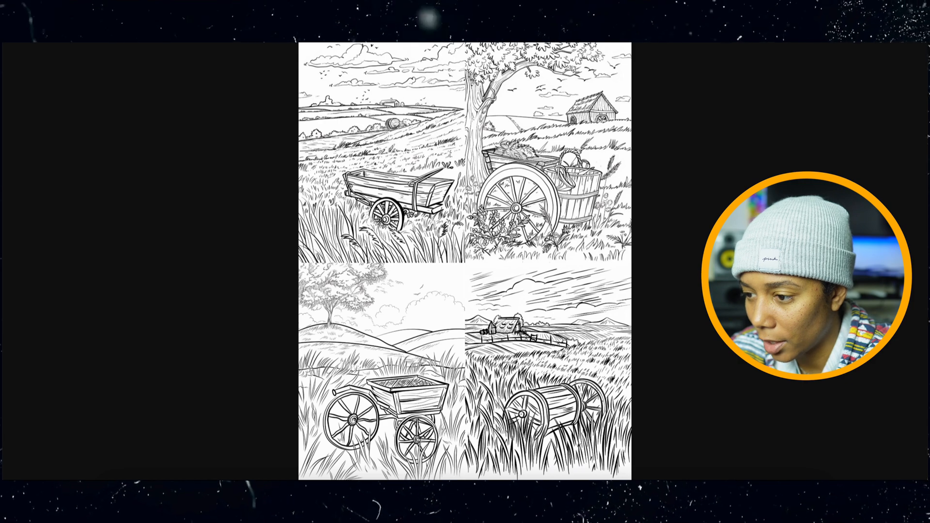
click(639, 42)
click(645, 293)
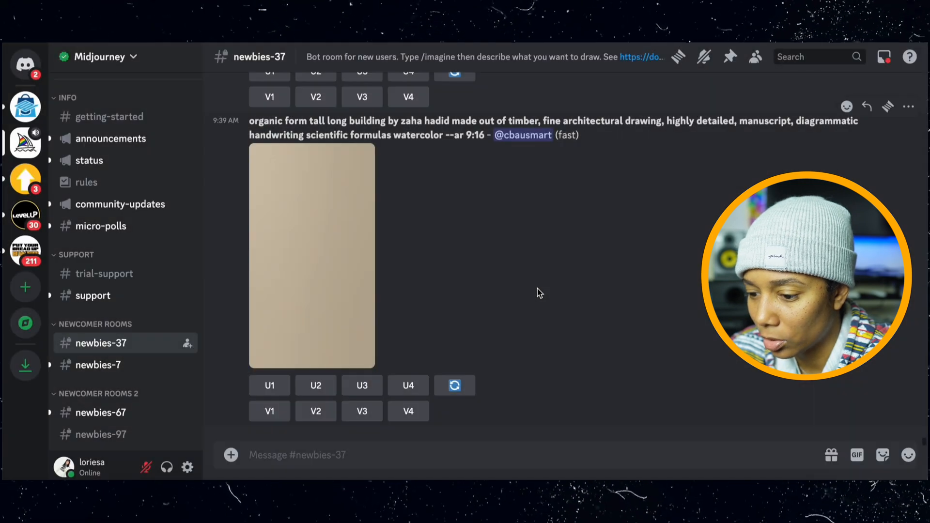
scroll(536, 288, up, 4)
scroll(536, 289, down, 5)
click(315, 371)
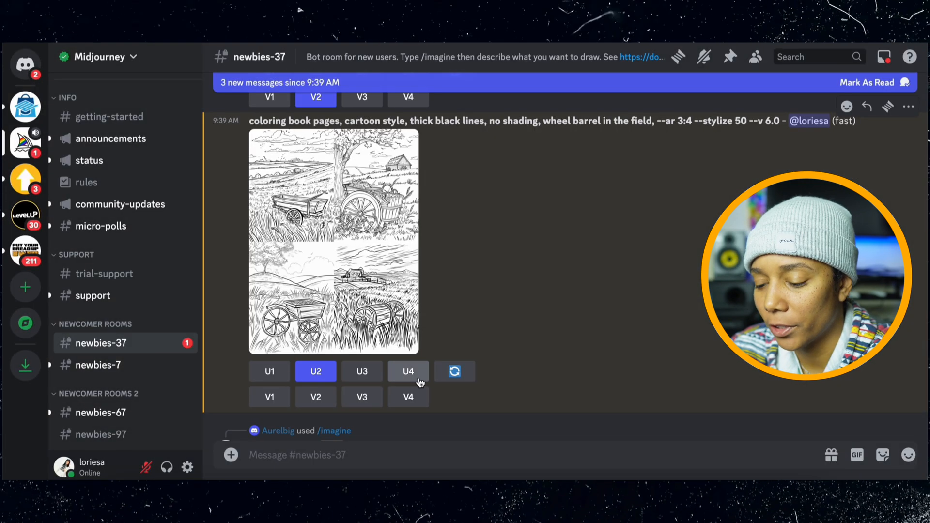
- Find the upscaled wheel barrel image in the channel and open it at full size in the browser
scroll(522, 339, down, 5)
scroll(522, 336, down, 10)
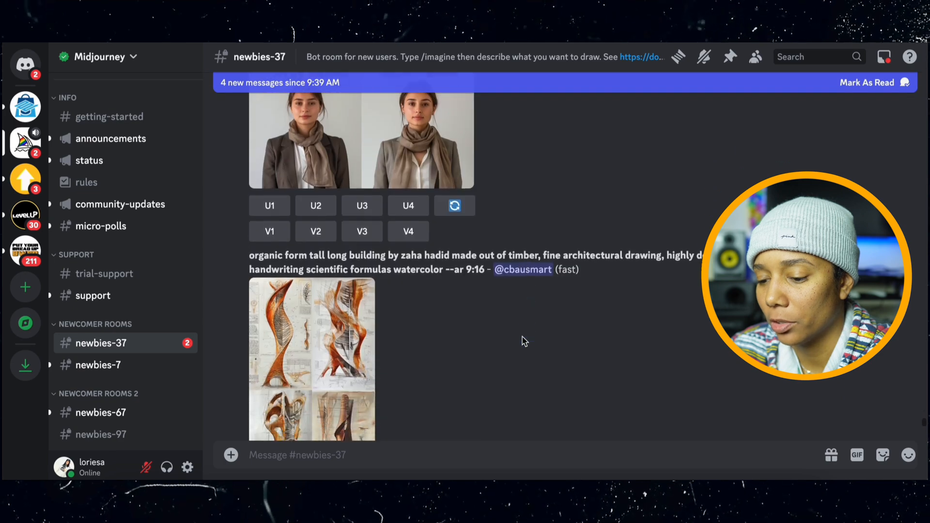
scroll(523, 336, down, 3)
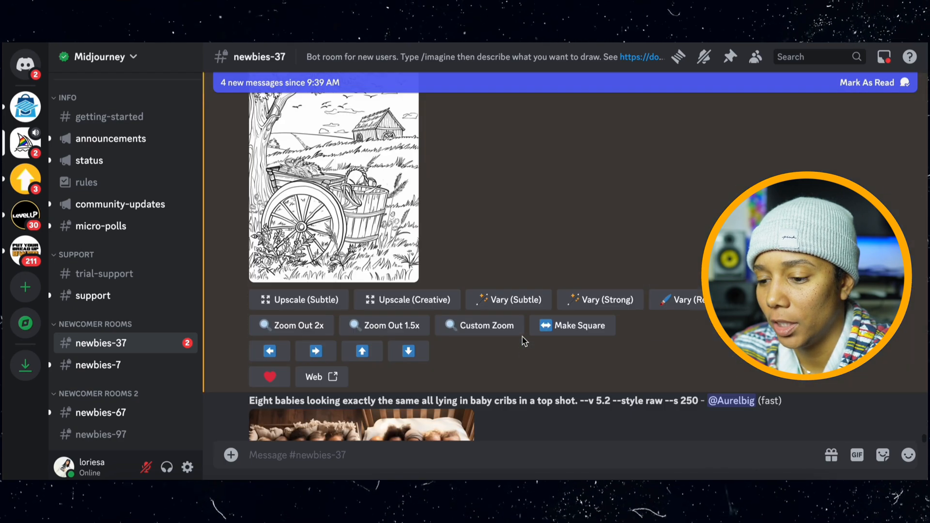
scroll(522, 337, up, 2)
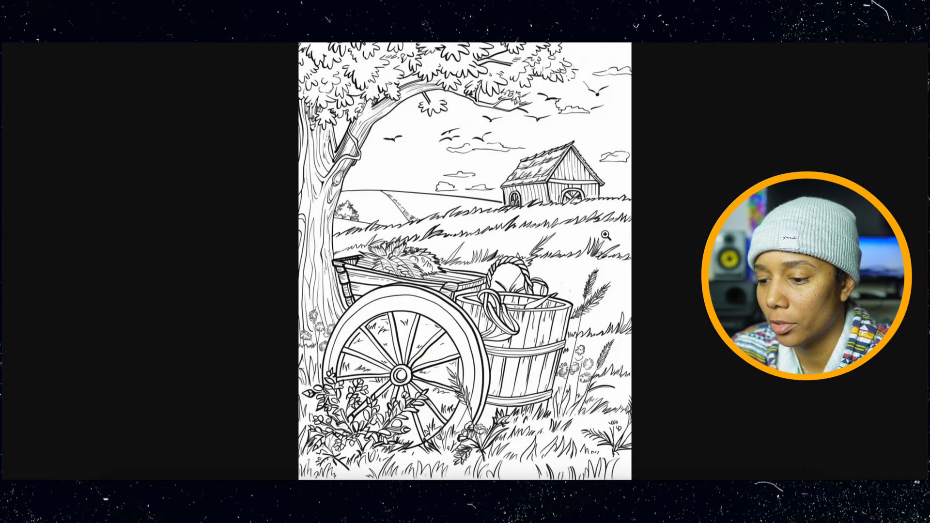
- Save the full-size wheel barrel image to the Downloads folder as "wheel barrel"
right_click(587, 231)
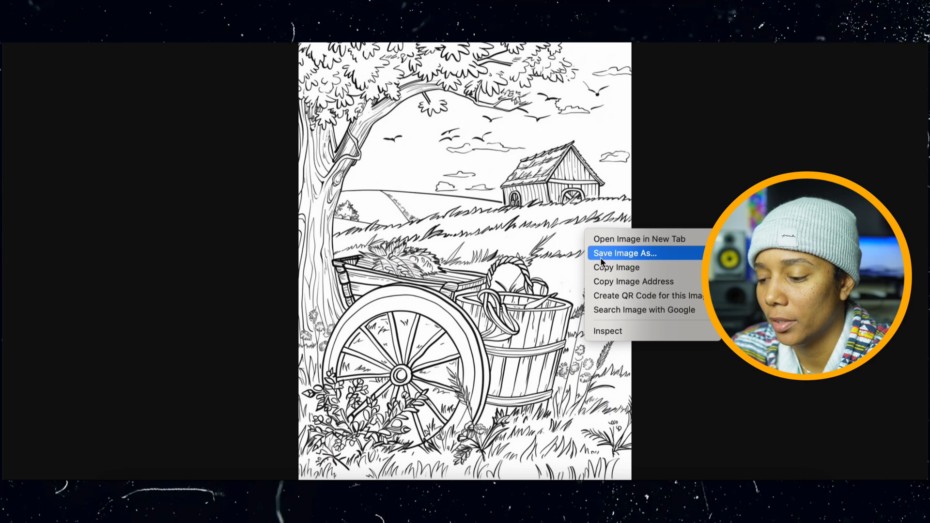
click(600, 258)
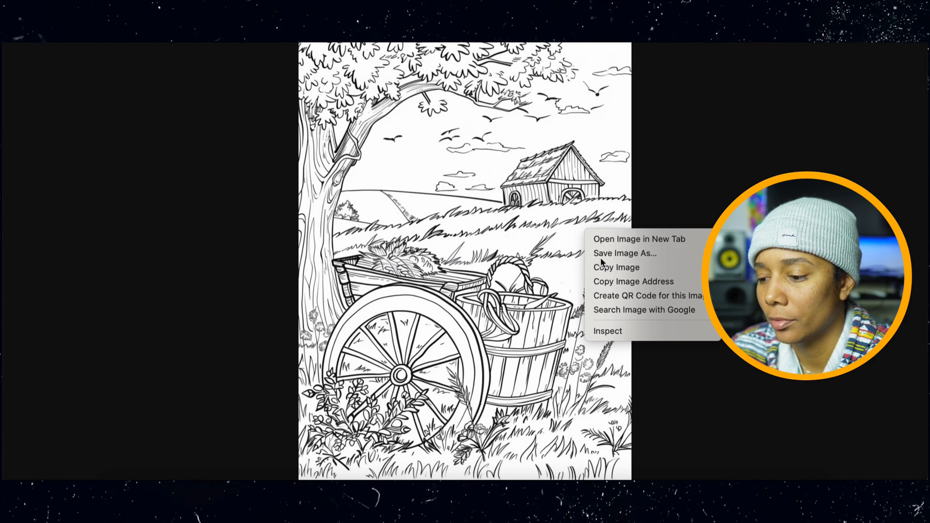
text(whee)
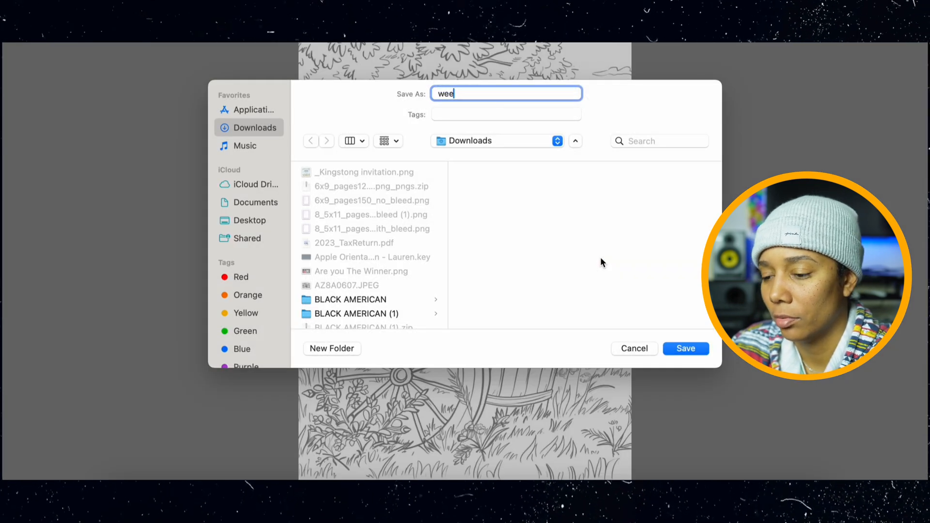
key(BackSpace)
key(BackSpace)
text(heel b)
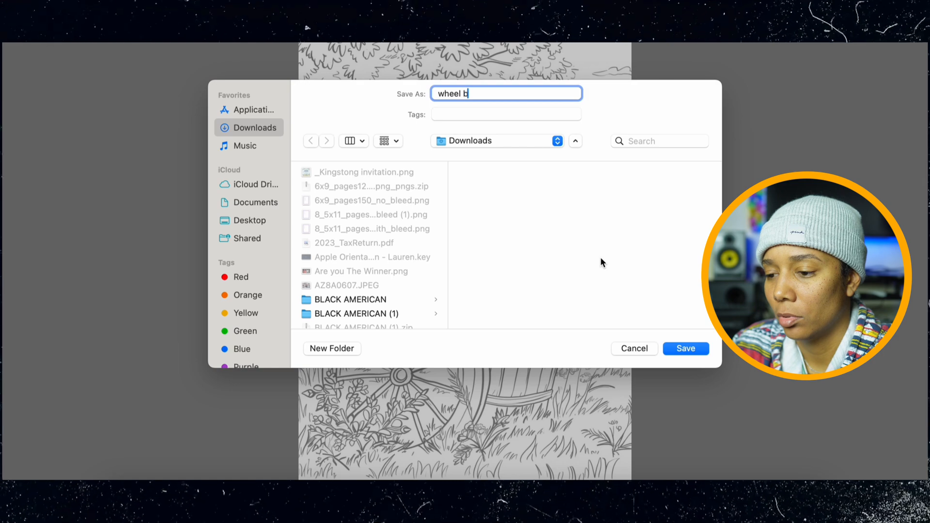
text(arrel)
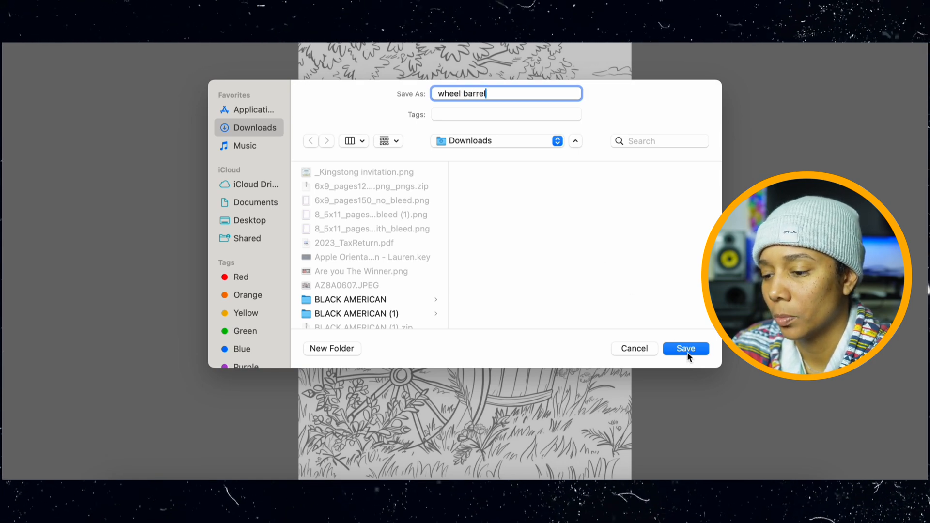
click(686, 349)
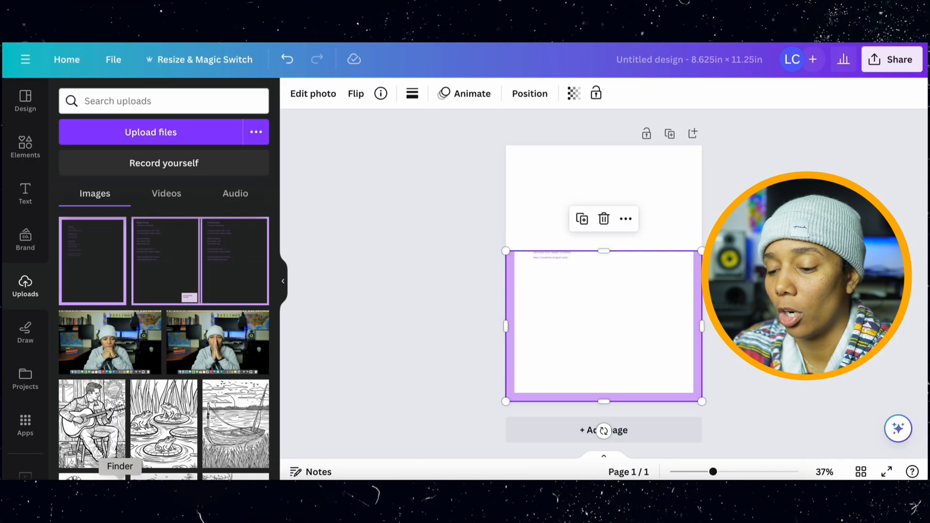
- In the Canva interior design, place wheel barrel.png from Downloads on page 1 and enlarge it to about 8.6 x 11.5 in, covering the page
click(120, 496)
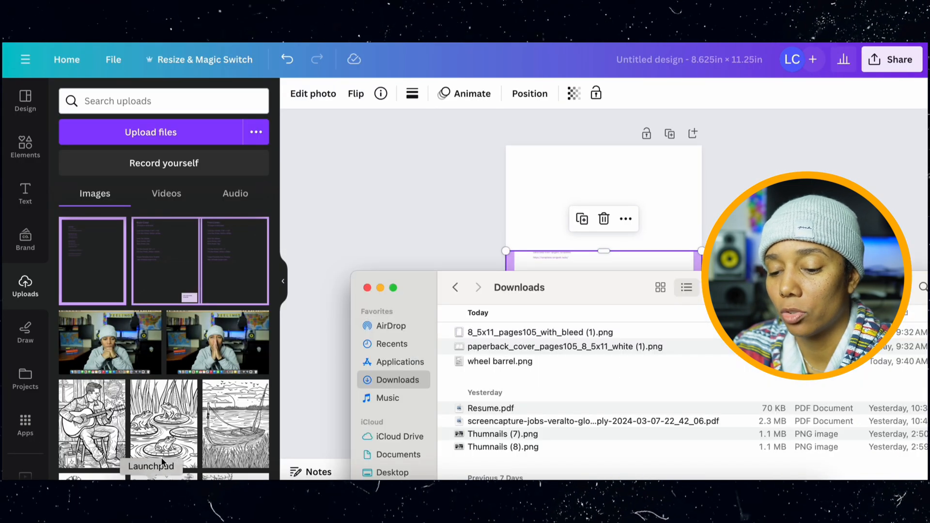
drag(498, 361, 581, 197)
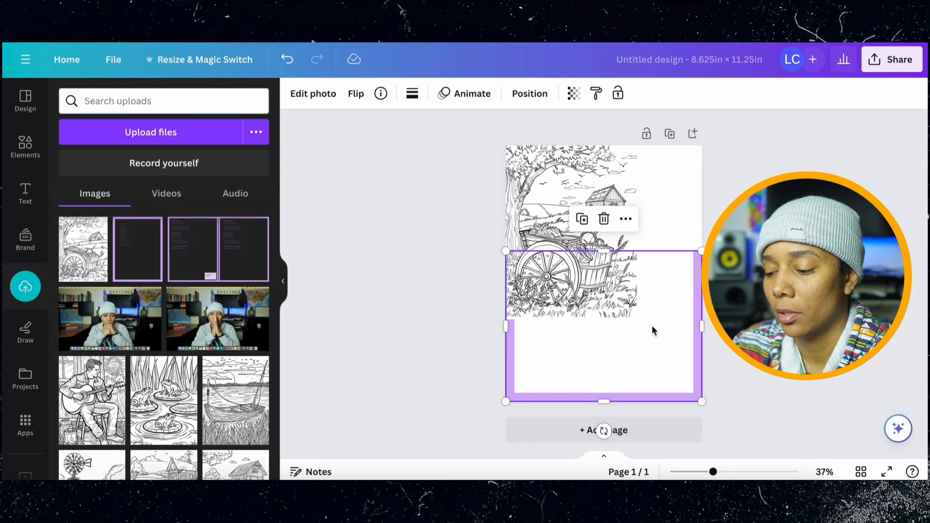
drag(637, 319, 702, 401)
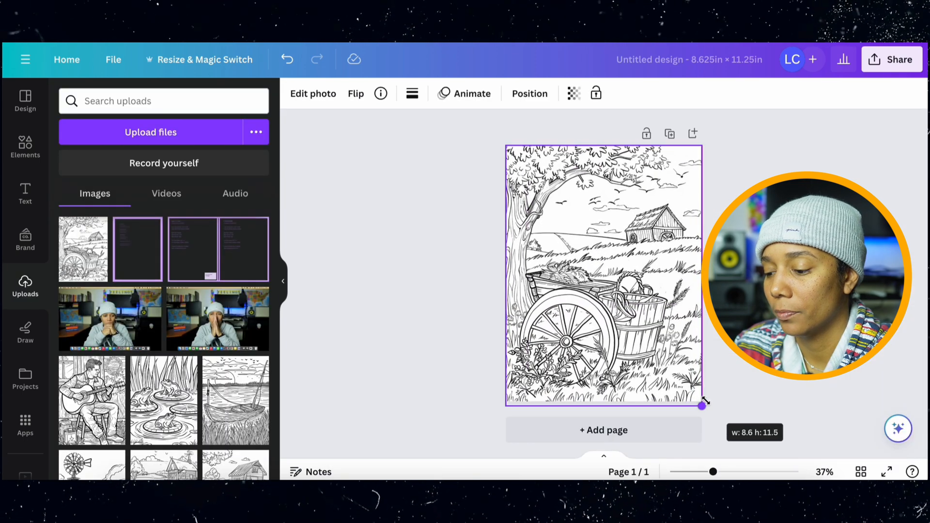
click(736, 394)
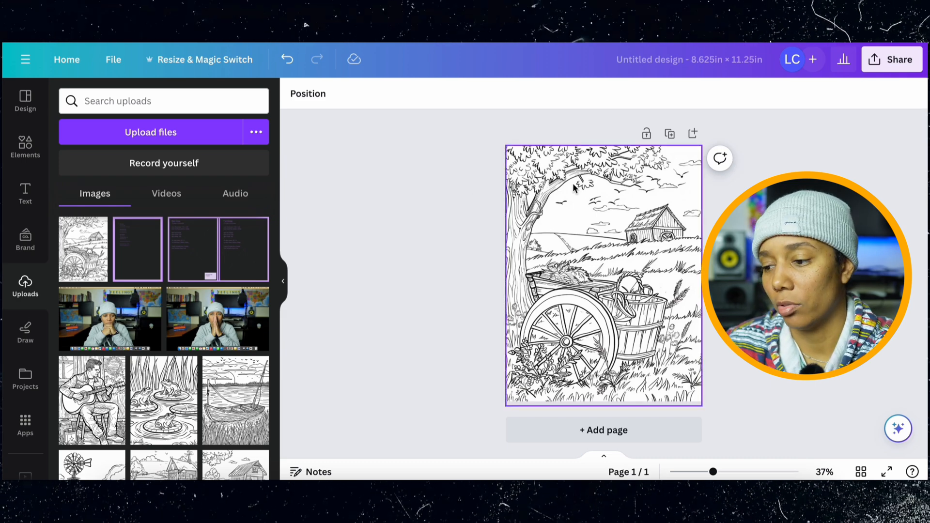
- Add a second page after the wheel barrel page and fill it completely with dark grey
click(693, 133)
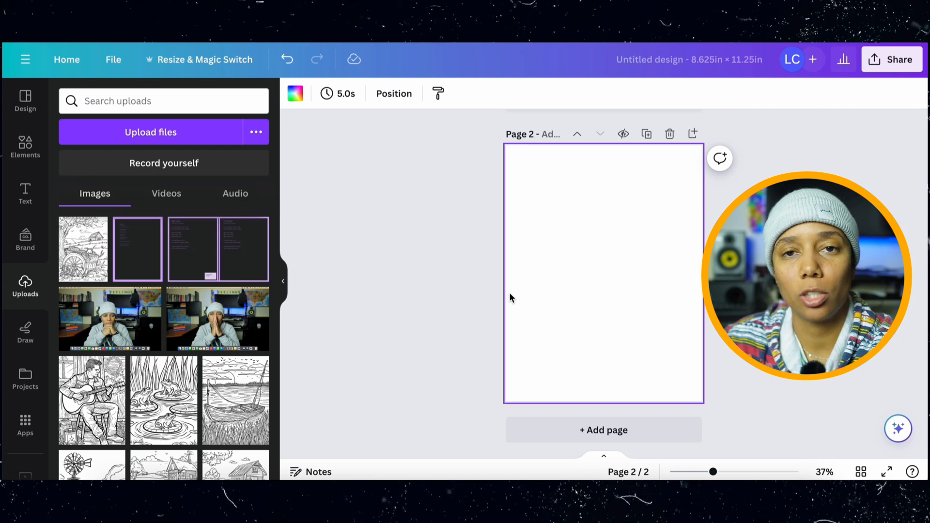
click(25, 145)
click(257, 234)
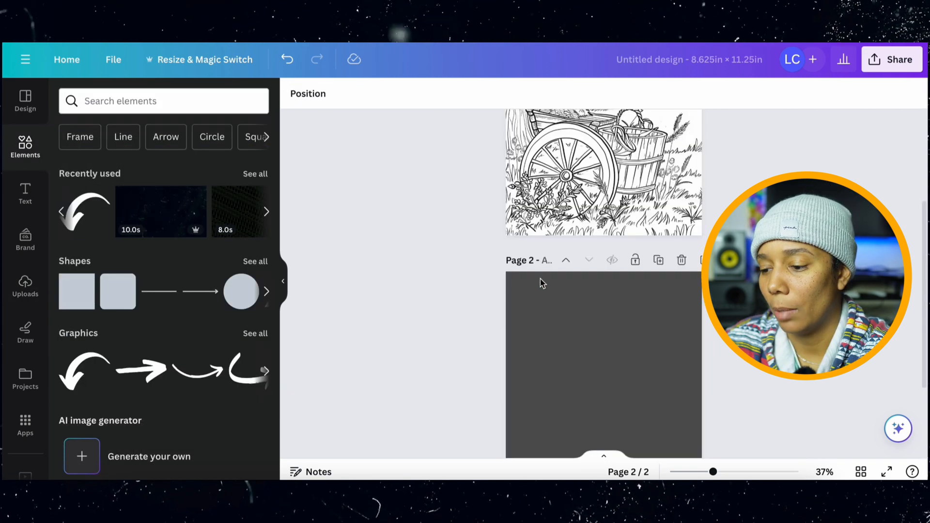
scroll(475, 336, up, 3)
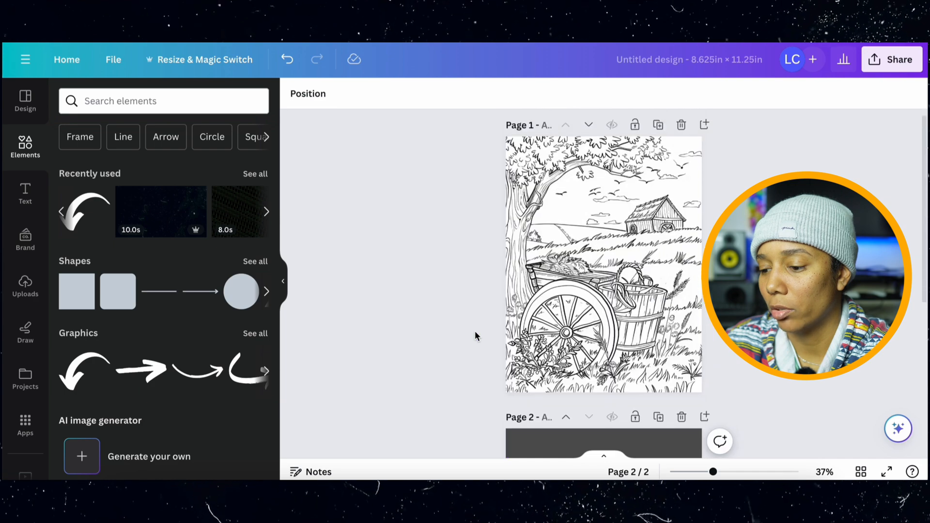
scroll(475, 336, down, 3)
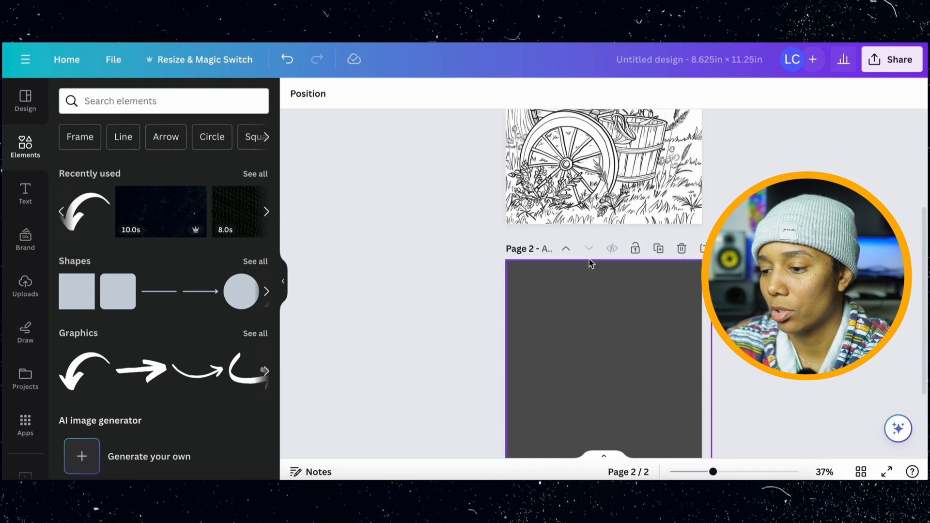
click(689, 248)
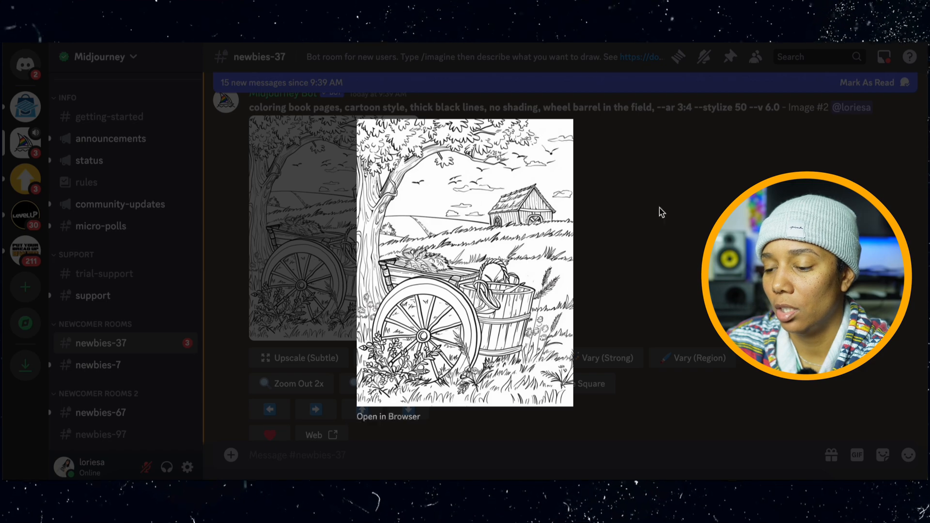
- Back in Midjourney on Discord, examine the pigs by a barn grid at full size and generate variations of its first image
click(671, 222)
scroll(670, 225, down, 3)
scroll(671, 223, down, 10)
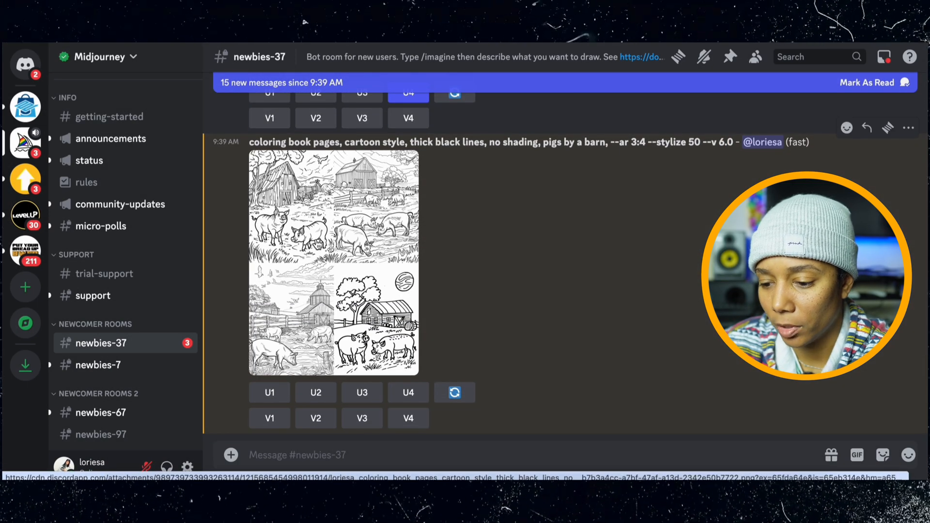
click(313, 255)
click(408, 420)
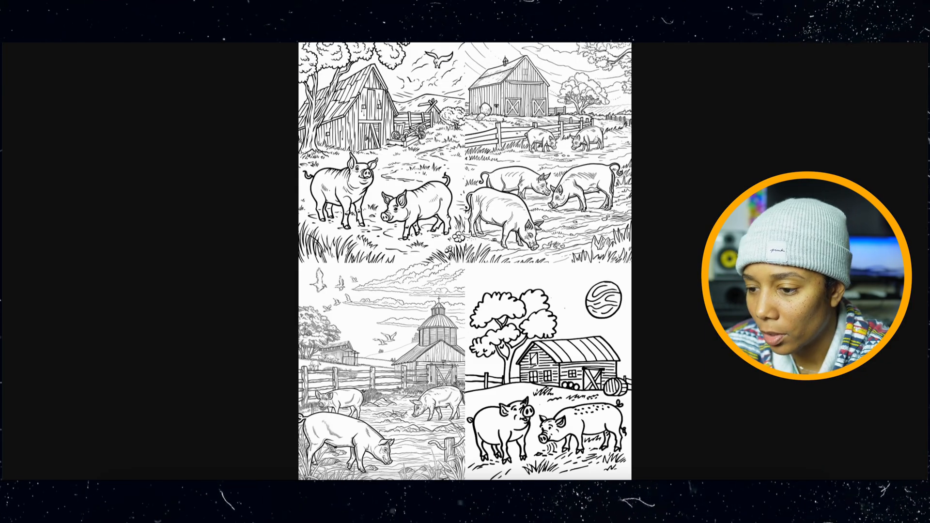
key(super+w)
click(674, 257)
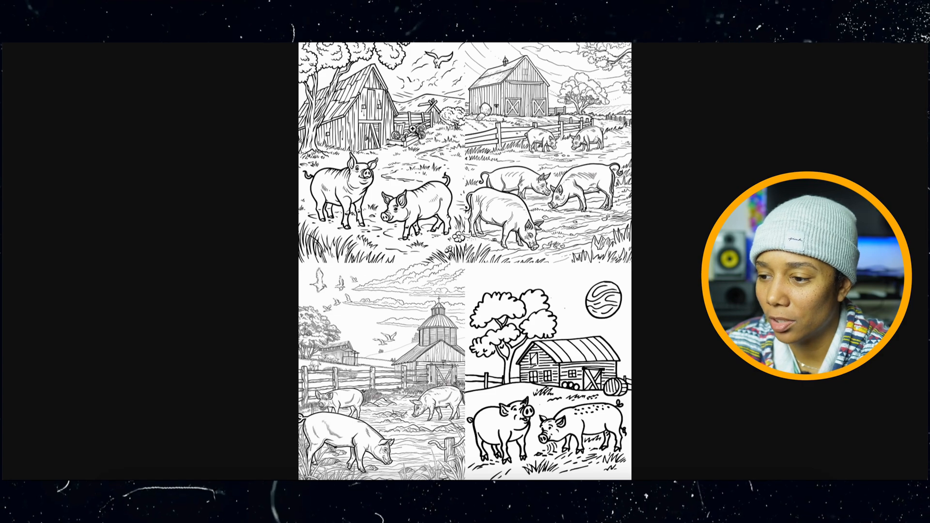
click(426, 143)
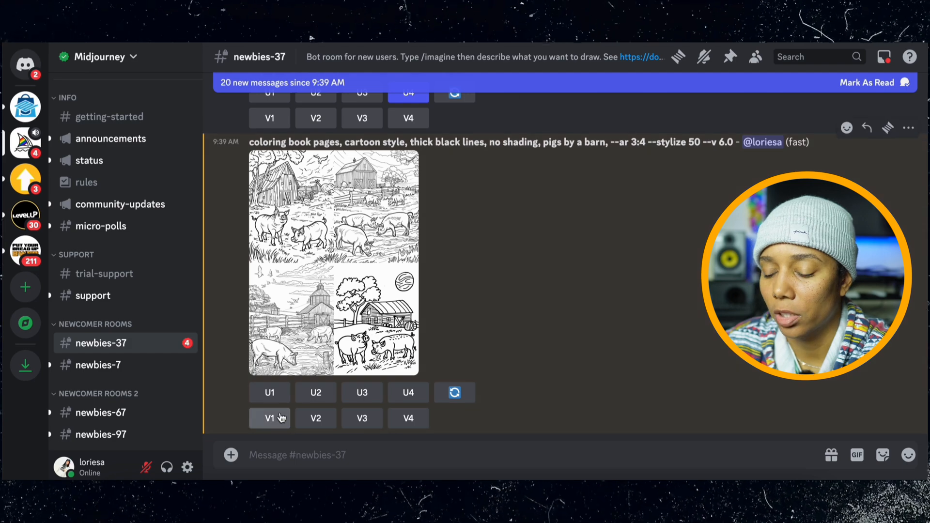
click(281, 417)
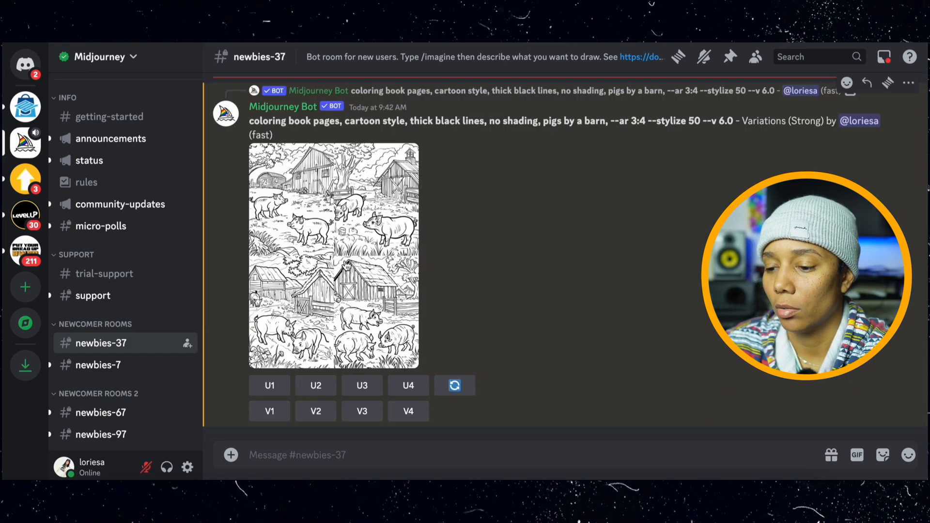
- Examine the new pig variations grid at full size and upscale its first and fourth images
click(368, 329)
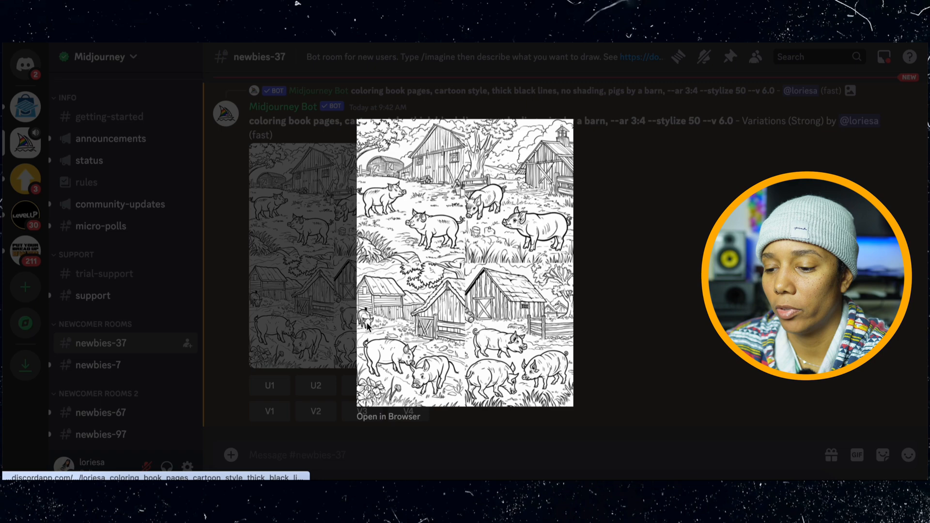
click(380, 415)
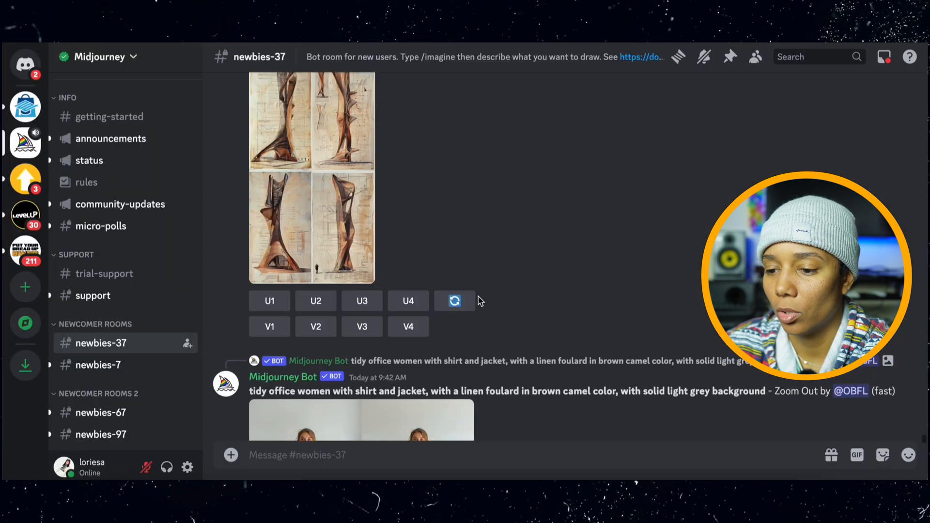
scroll(478, 296, up, 12)
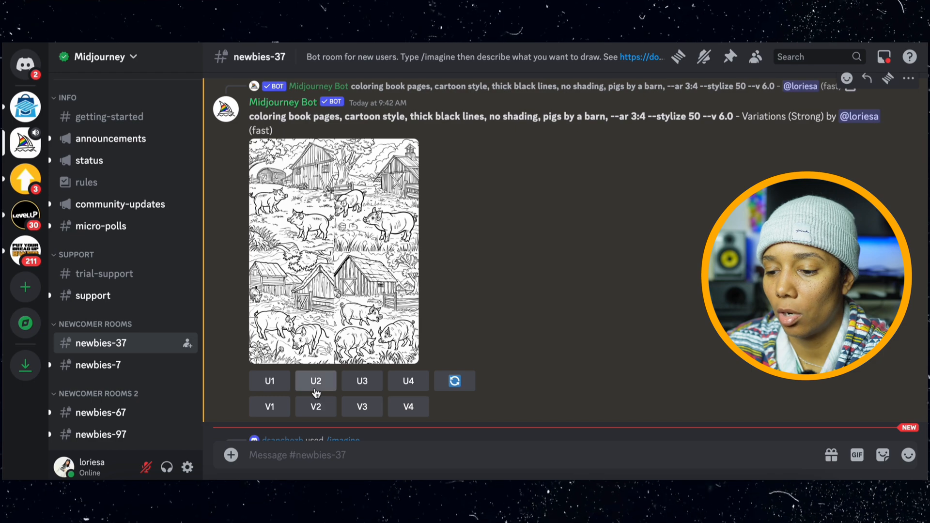
click(269, 381)
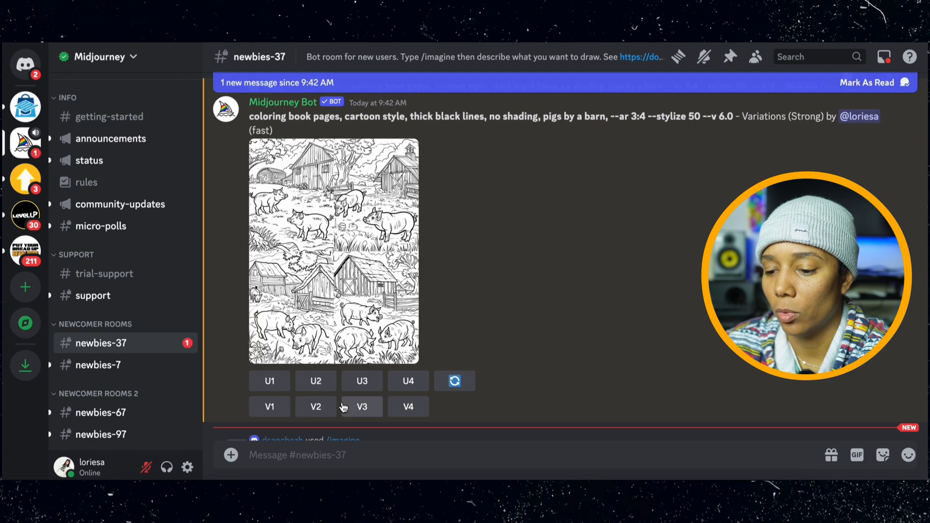
click(407, 381)
- Open the upscaled first pig variation at full size in the browser and save it as "pigs"
click(335, 242)
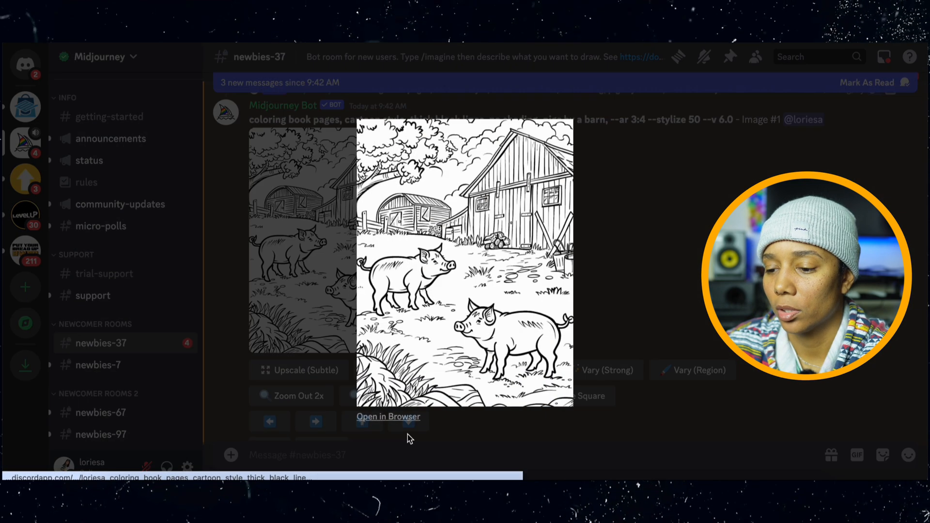
click(409, 417)
right_click(480, 206)
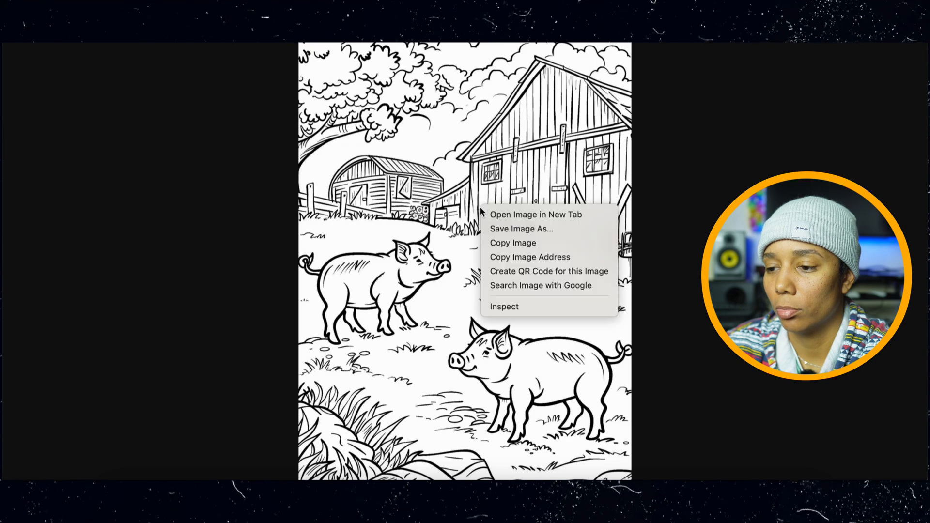
click(501, 227)
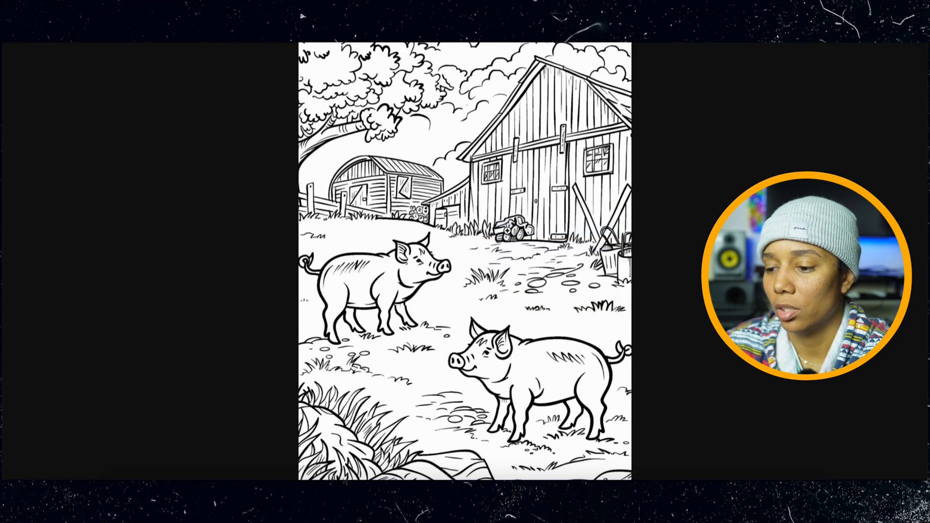
text(pigs)
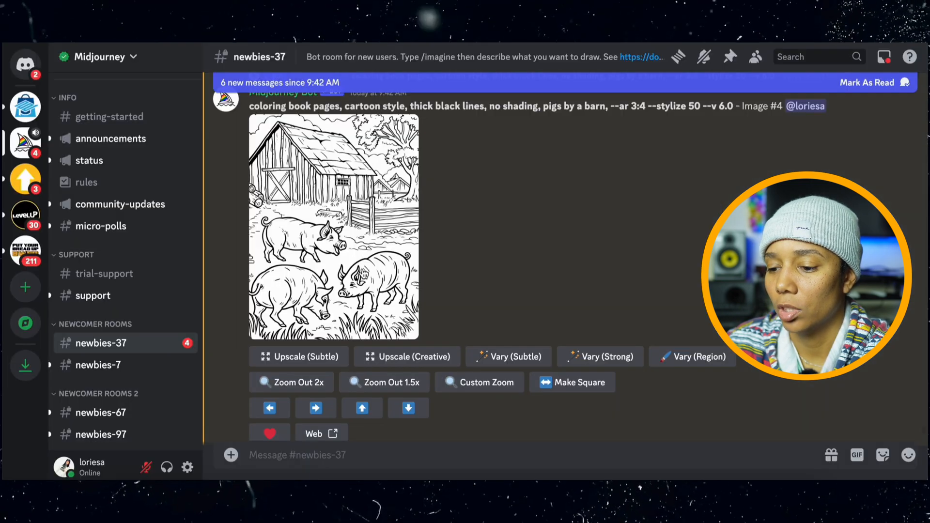
- Open the upscaled fourth pig variation at full size in the browser and save it as "pigs1"
click(362, 272)
click(394, 418)
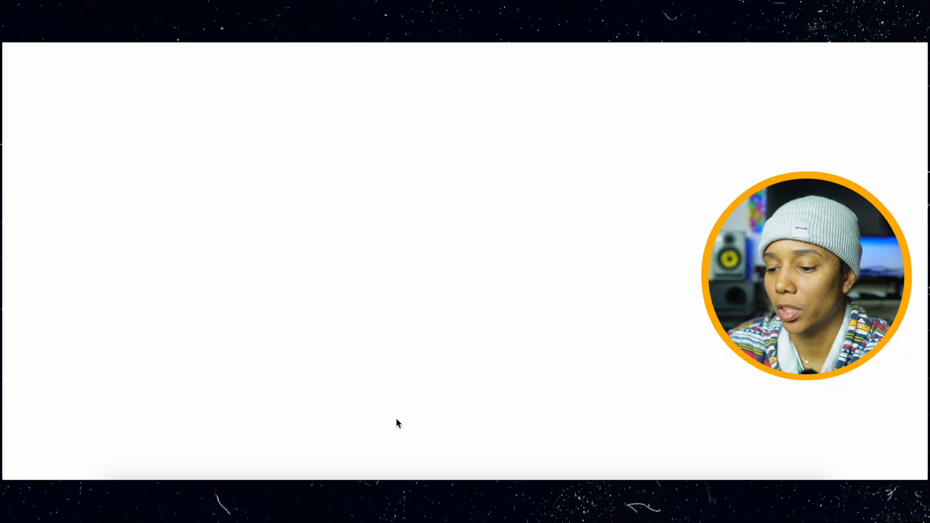
right_click(439, 128)
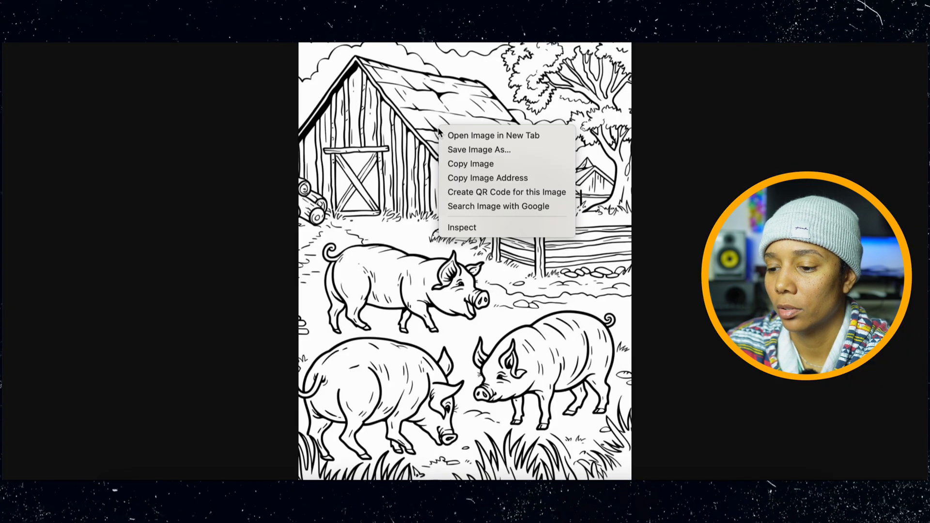
click(454, 148)
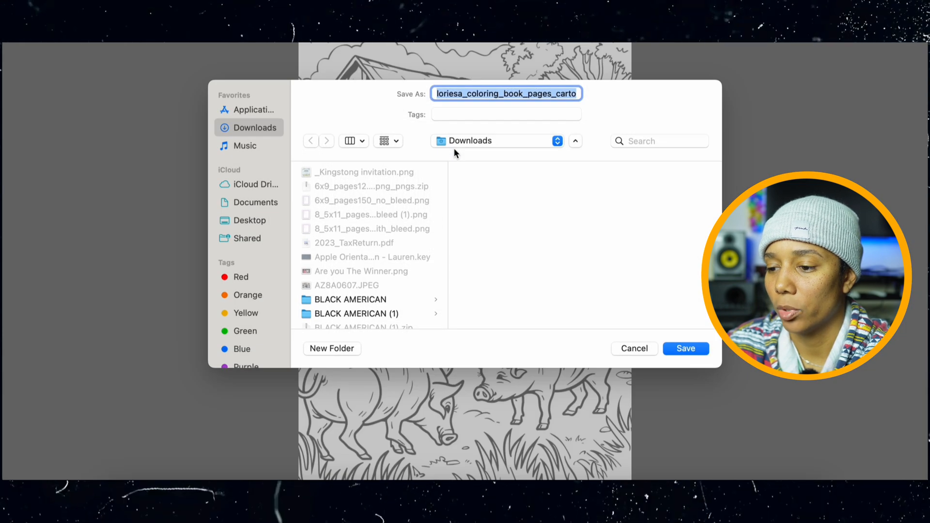
text(pigs1)
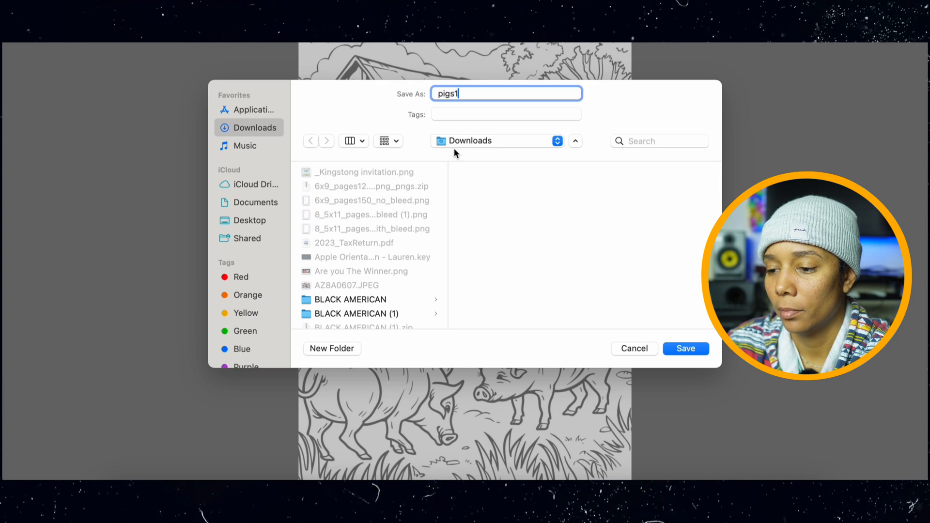
click(674, 350)
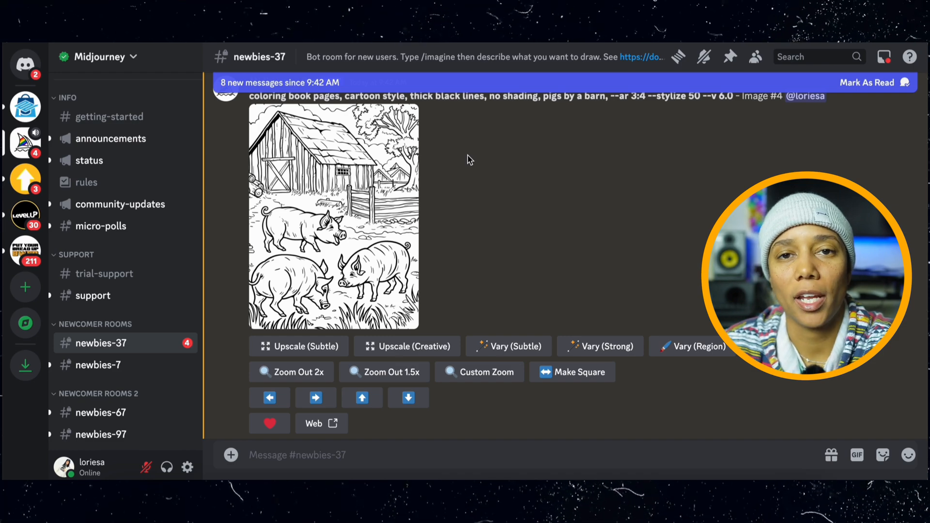
- Open the fourth pig variation on the Midjourney website and download it from there
scroll(467, 155, down, 10)
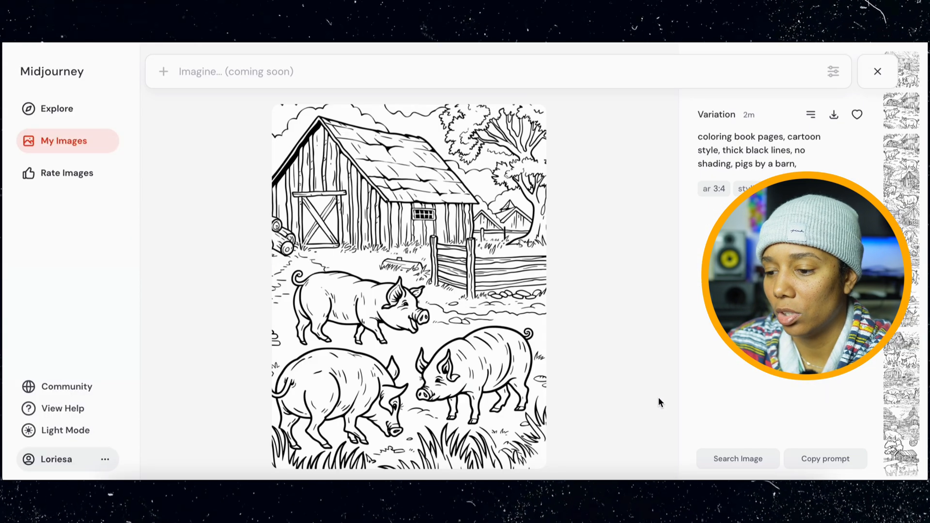
click(835, 116)
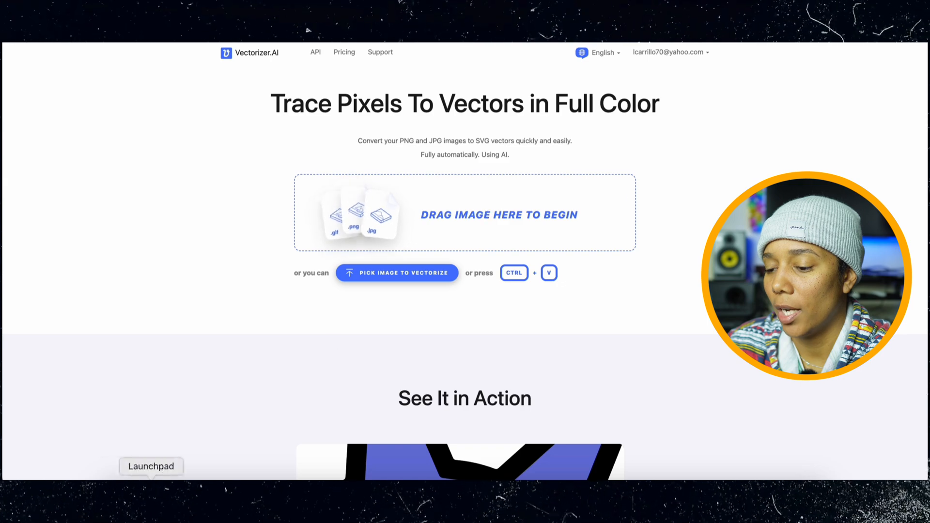
- In Vectorizer.AI, vectorize the newly downloaded pig PNG from Downloads and download the result as an SVG
click(120, 479)
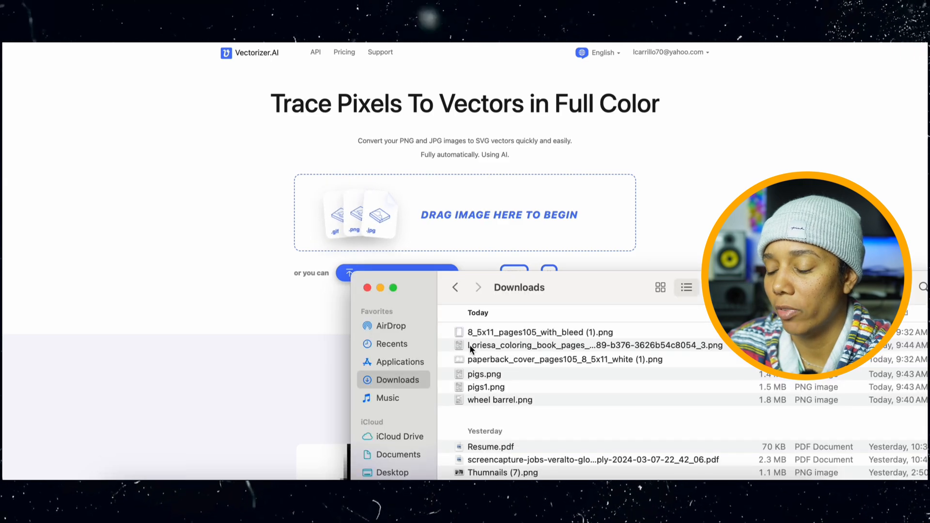
drag(627, 249, 569, 225)
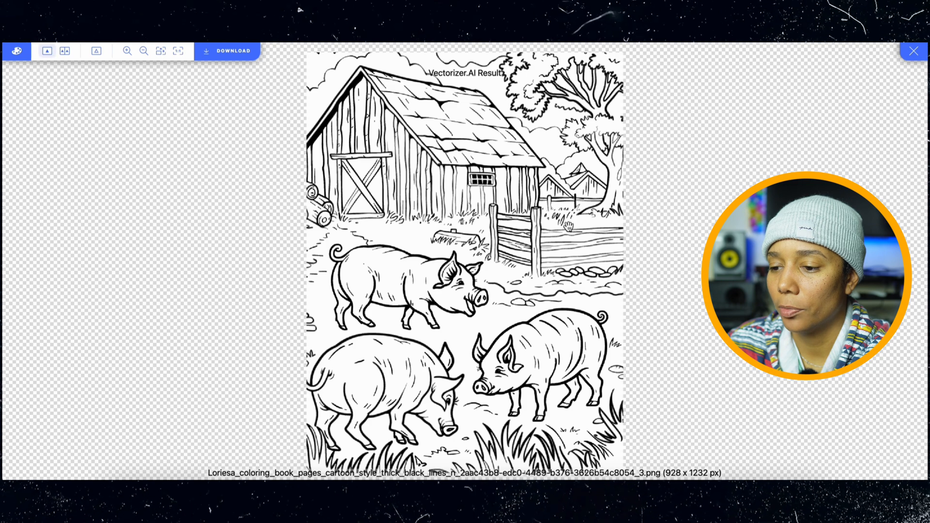
click(220, 52)
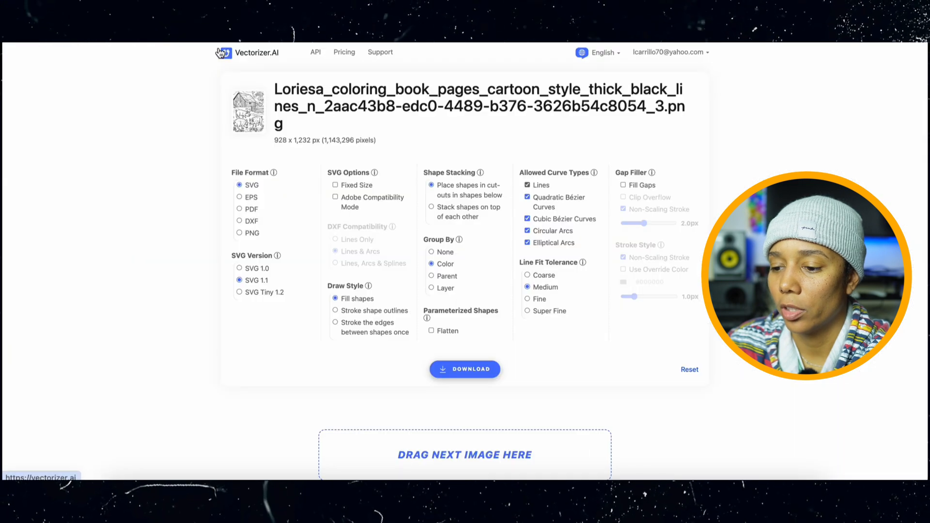
click(446, 370)
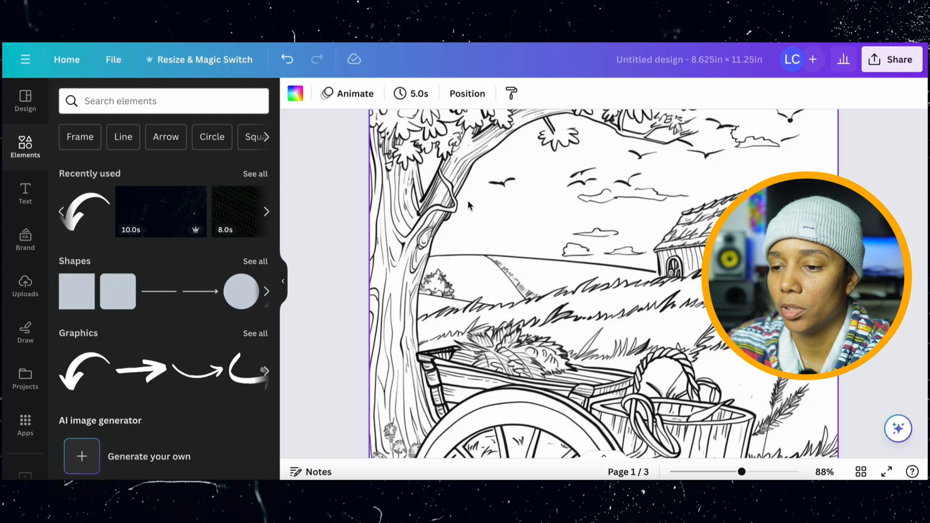
- Back in Canva, place the vectorized pig SVG from Downloads on page 4 and enlarge it to fill the page
scroll(467, 199, down, 5)
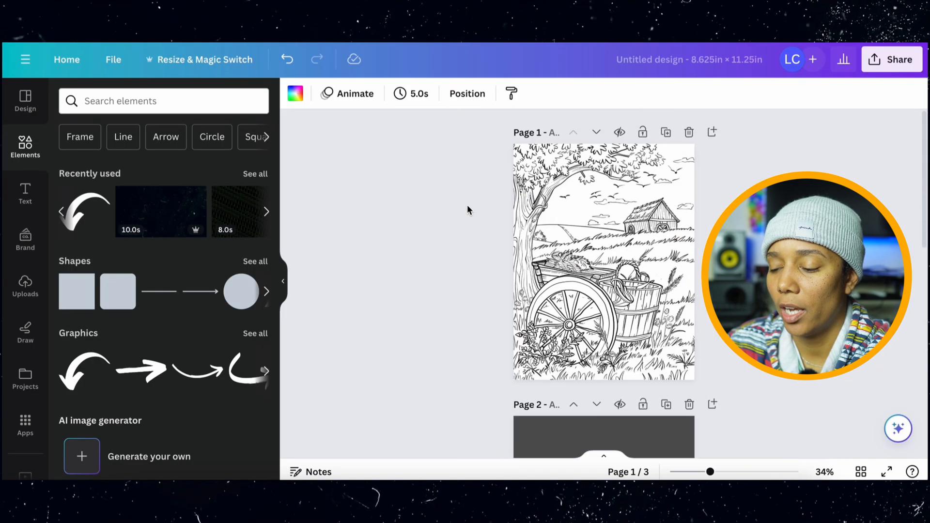
scroll(467, 205, down, 3)
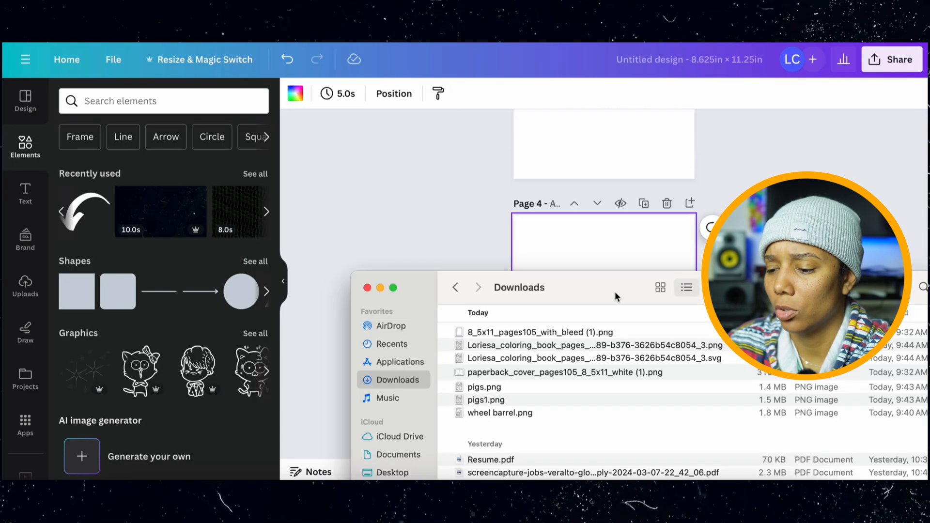
drag(615, 291, 615, 318)
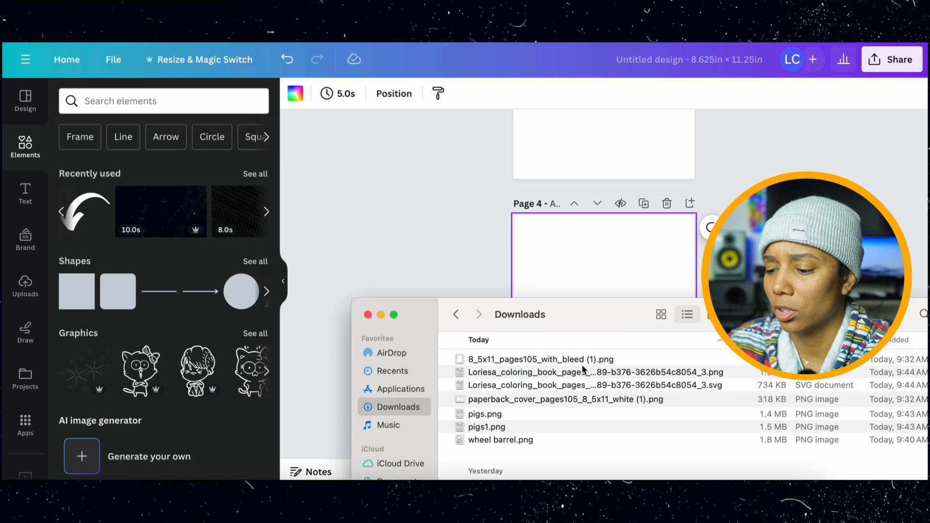
drag(583, 371, 549, 219)
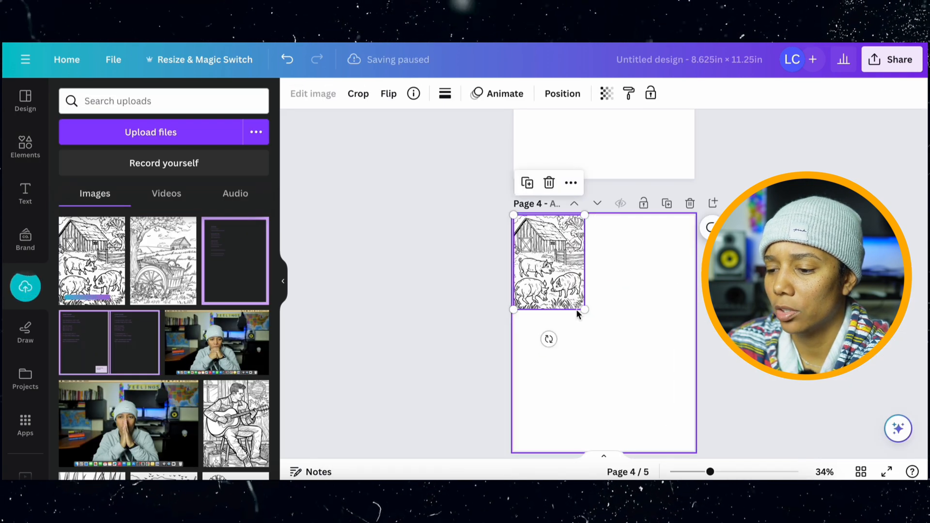
drag(584, 309, 694, 453)
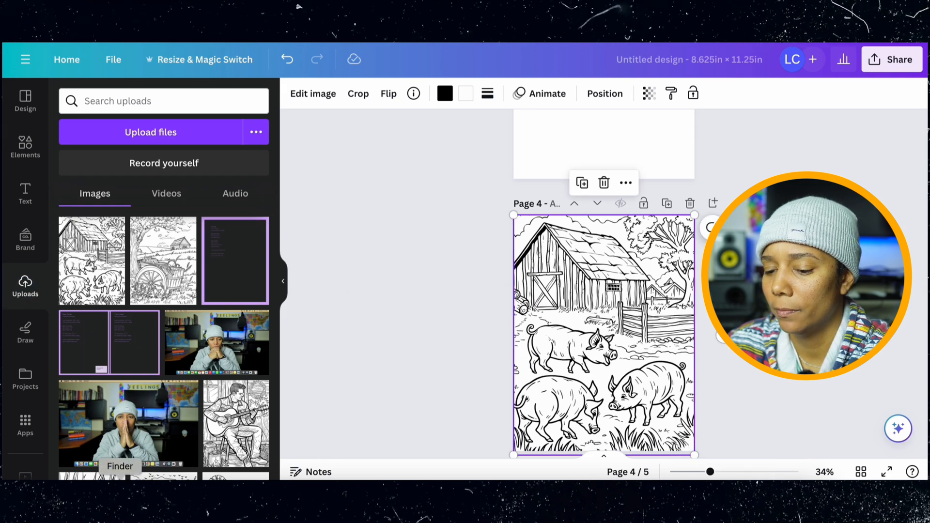
- Place the original pig PNG from Downloads on page 3 and enlarge it to fill the page
click(120, 491)
drag(576, 373, 609, 153)
scroll(629, 194, up, 5)
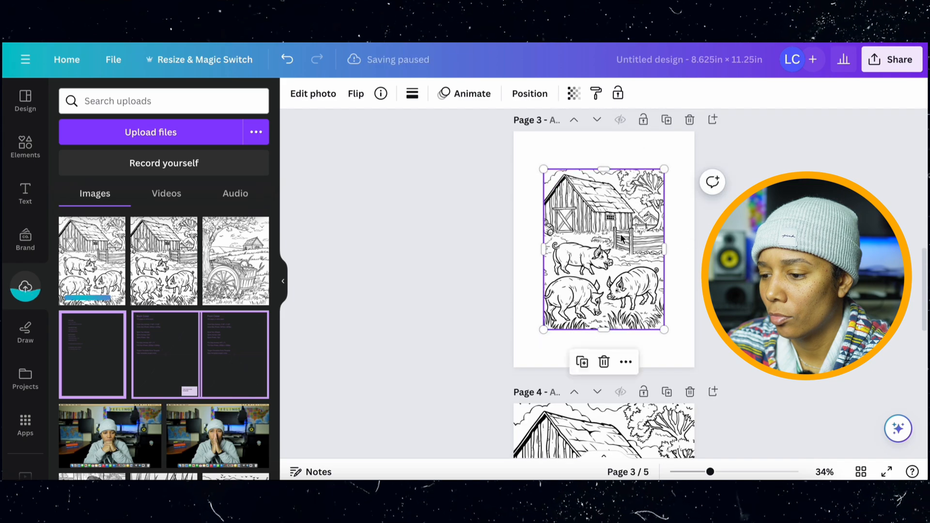
drag(622, 238, 592, 201)
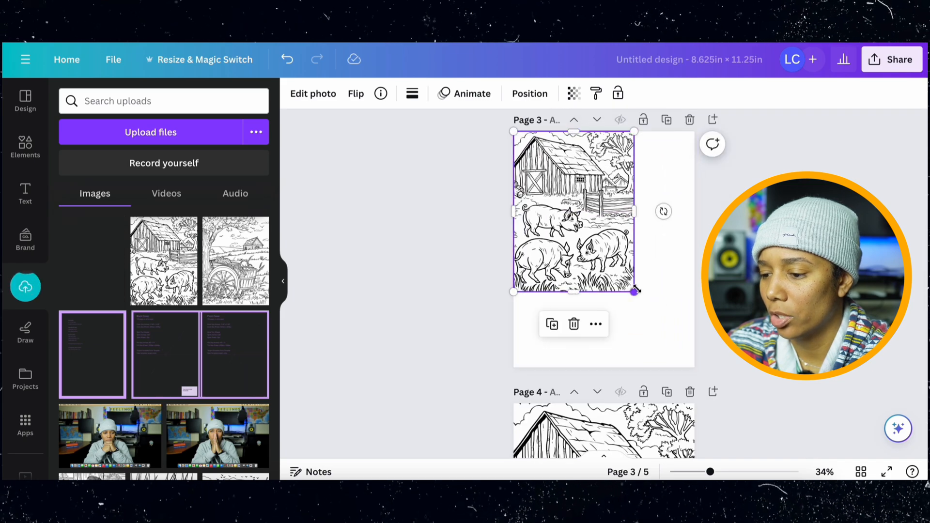
drag(634, 291, 697, 367)
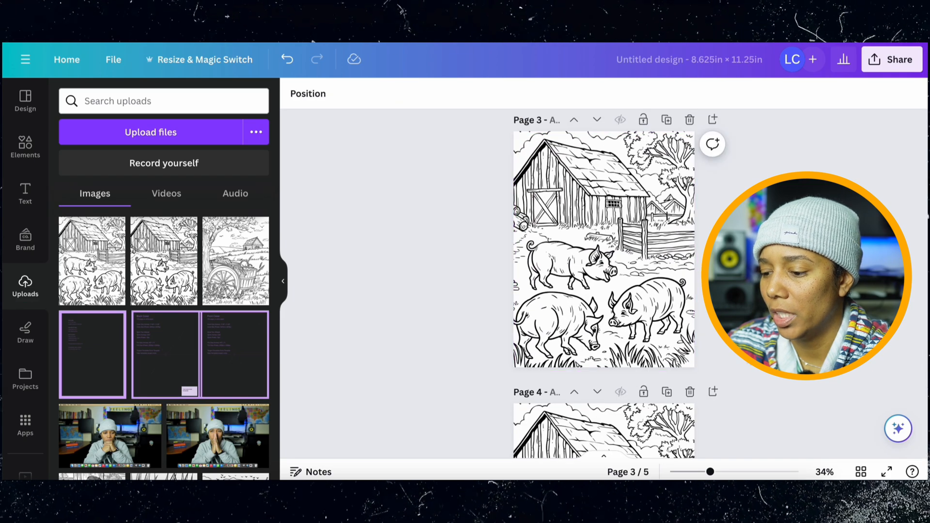
- Compare the line sharpness of the PNG on page 3 with the SVG on page 4 at high magnification
scroll(669, 297, up, 10)
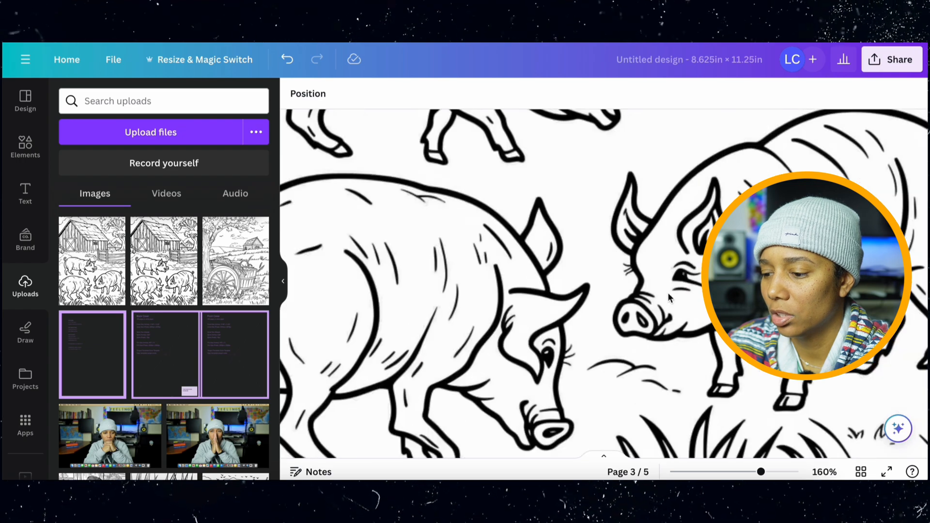
scroll(669, 303, down, 10)
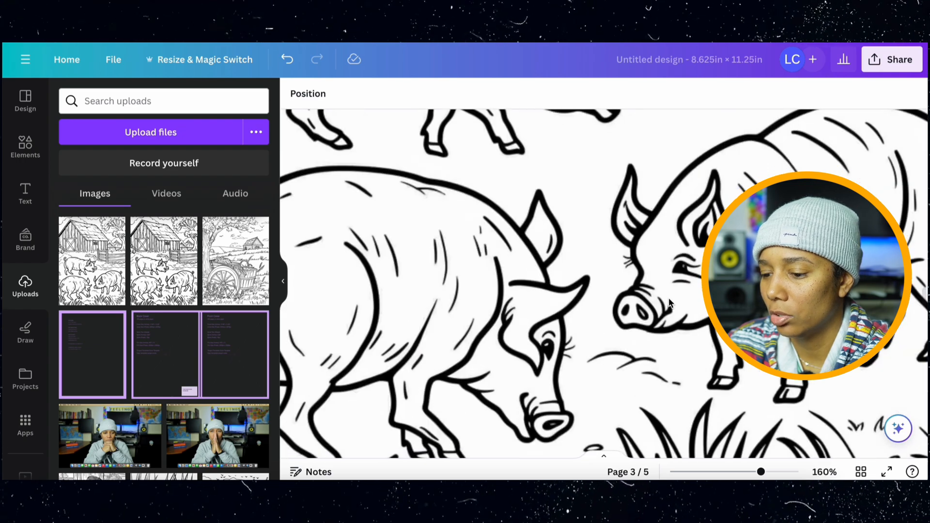
scroll(669, 303, down, 10)
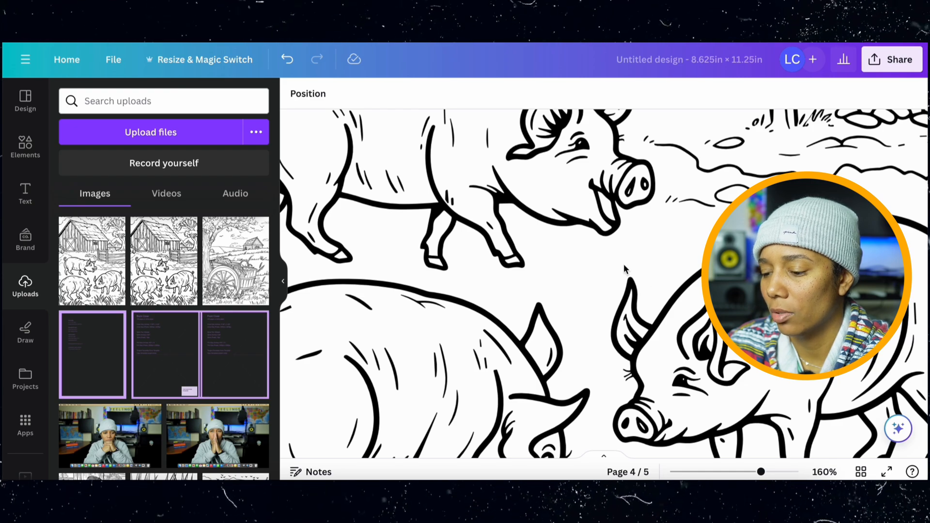
scroll(623, 264, up, 10)
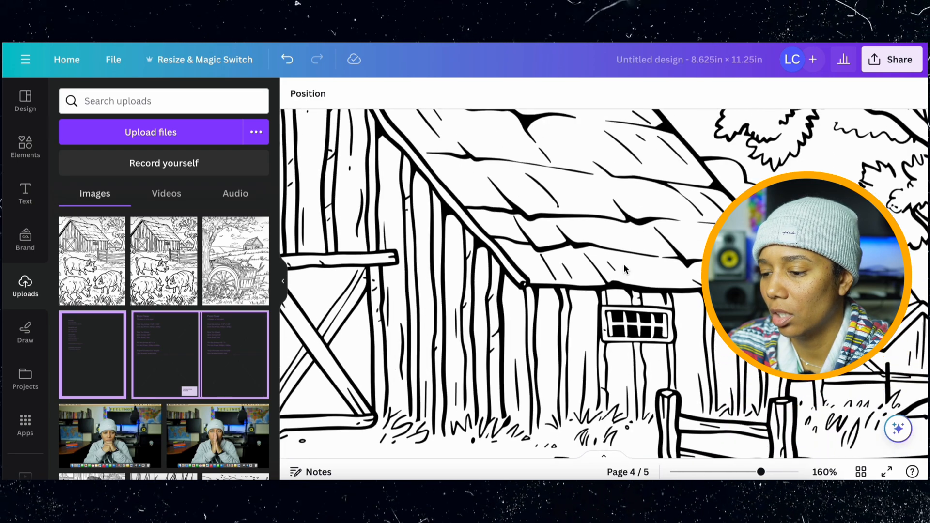
scroll(624, 263, up, 8)
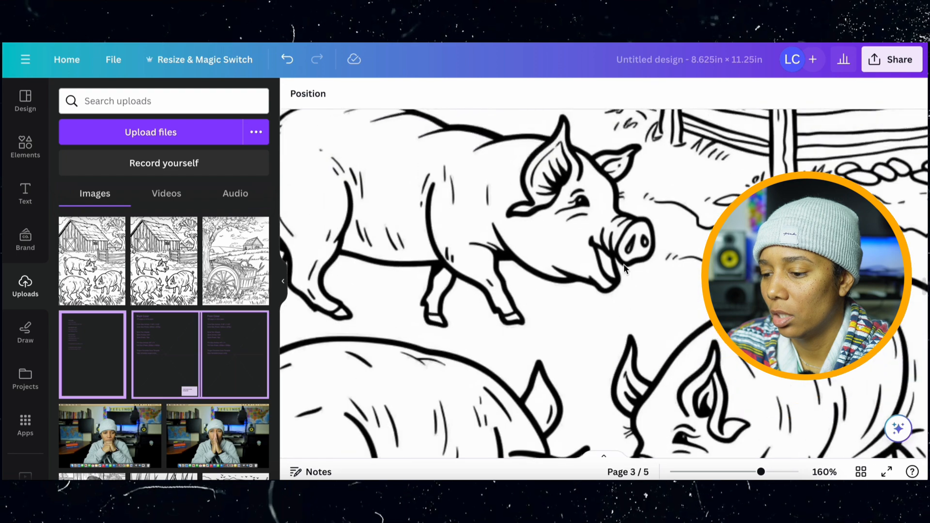
scroll(623, 264, up, 2)
ctrl+scroll(623, 258, up, 5)
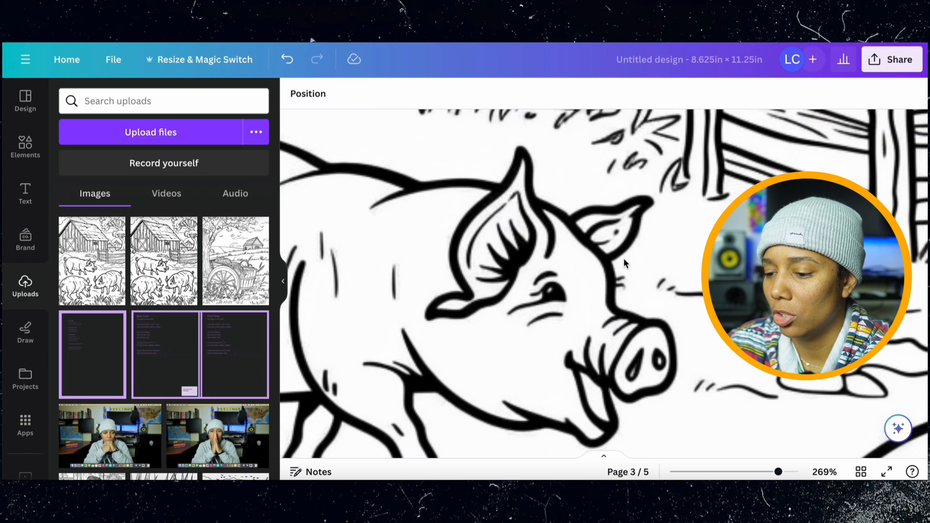
scroll(624, 263, down, 10)
scroll(624, 263, down, 12)
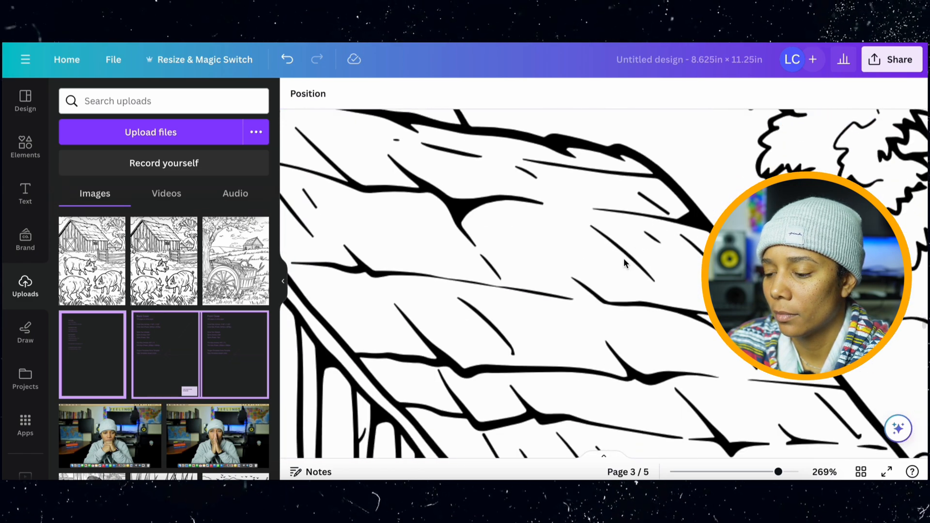
scroll(624, 263, down, 4)
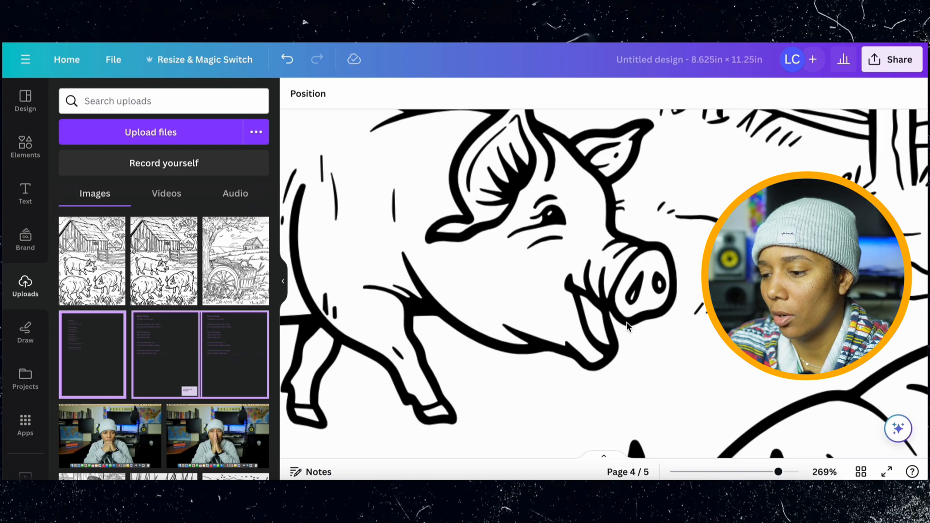
scroll(627, 325, down, 6)
- Review the 105-page Country Living design in grid view, checking the alternation of coloring pages and dark pages
scroll(627, 326, down, 4)
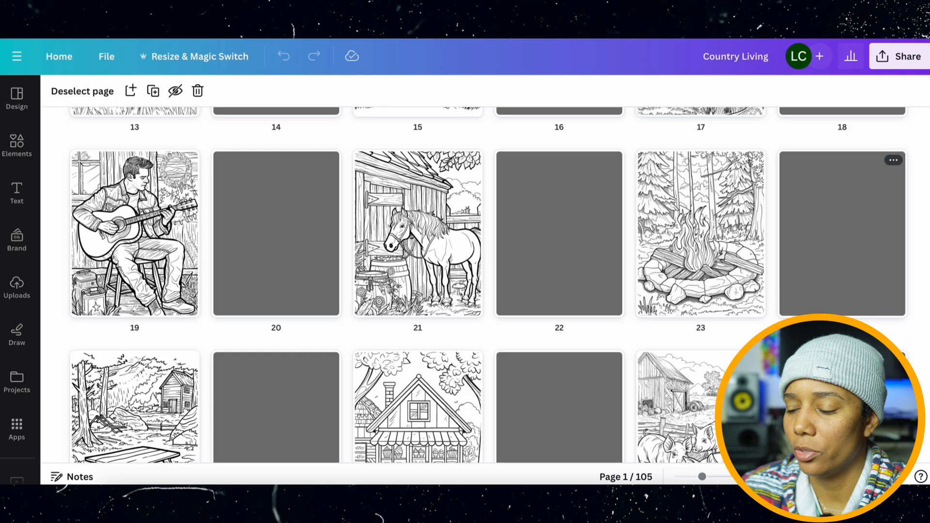
scroll(465, 286, down, 10)
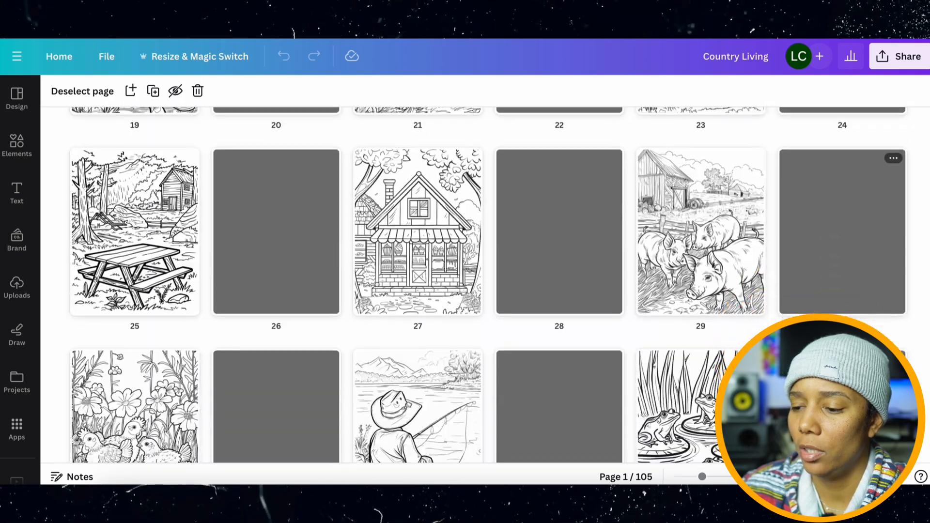
scroll(465, 285, down, 12)
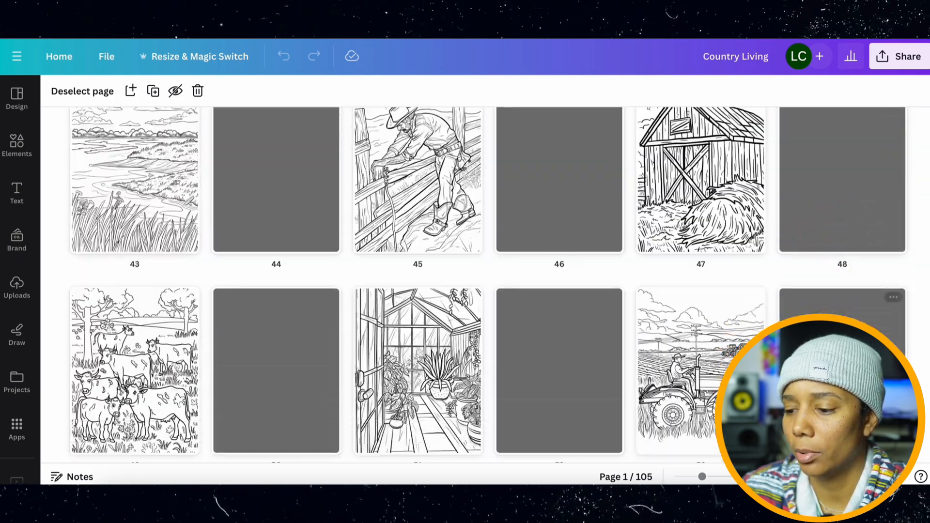
scroll(465, 286, down, 12)
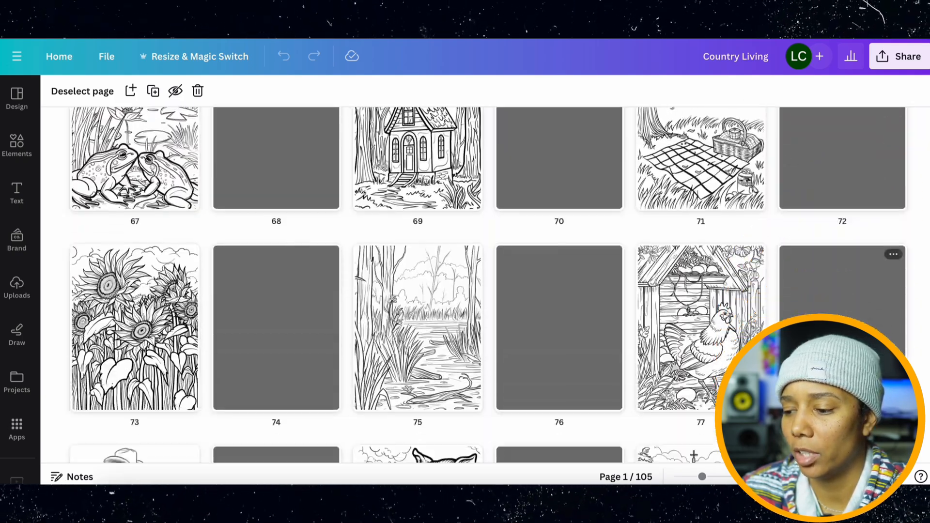
scroll(516, 431, down, 9)
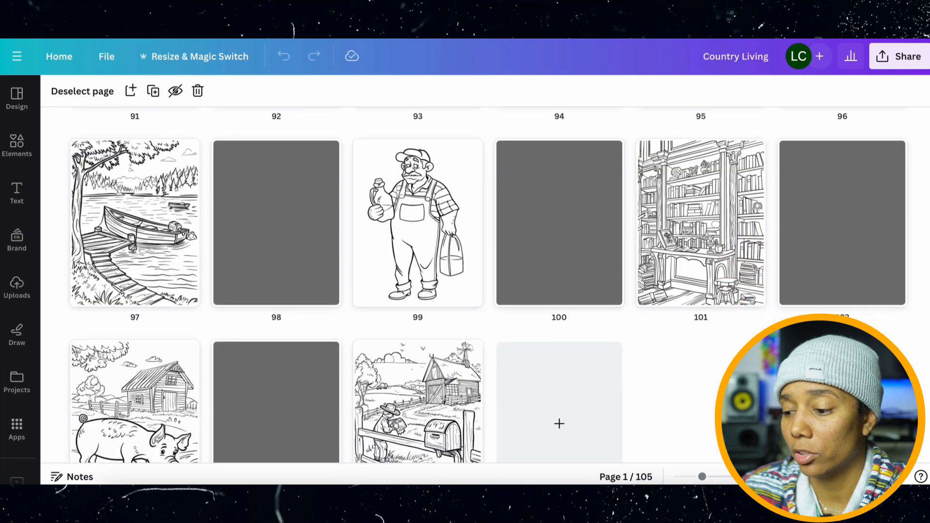
scroll(516, 431, up, 3)
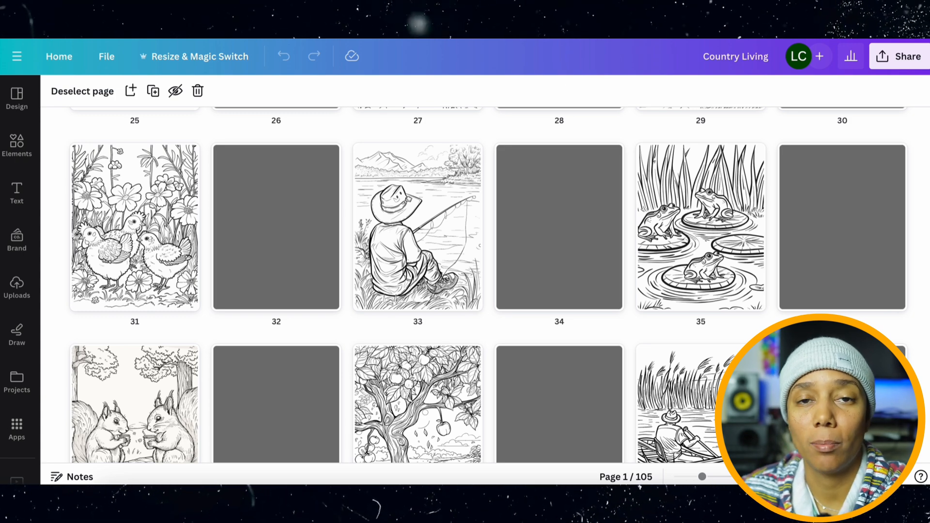
scroll(484, 281, up, 3)
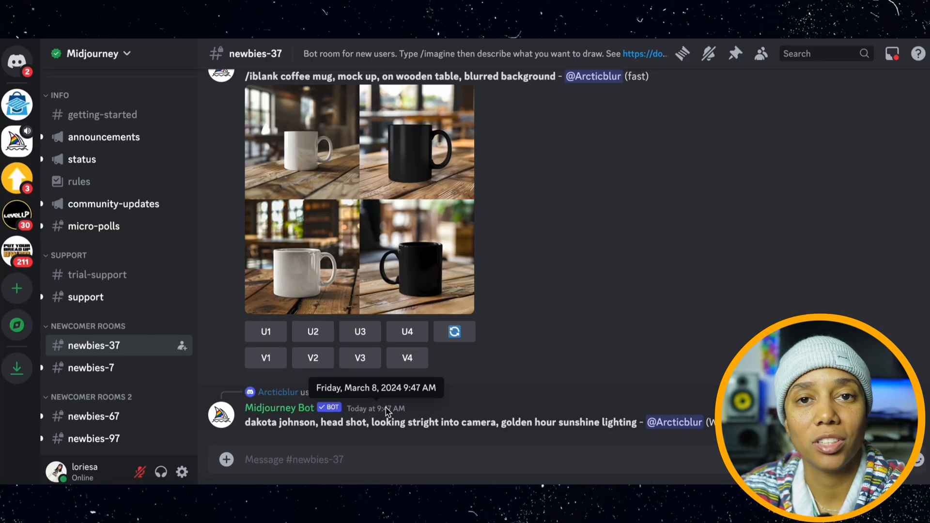
- In Midjourney, run /imagine with "coloring book cover, cartoon style, vibrant colors, small house on a farm, with an old red truck on a dirt road,"
click(371, 455)
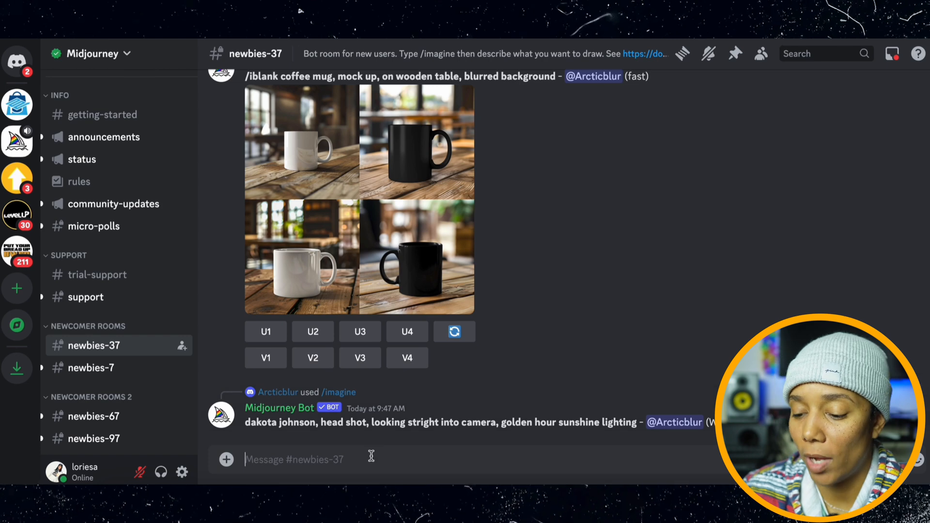
text(/)
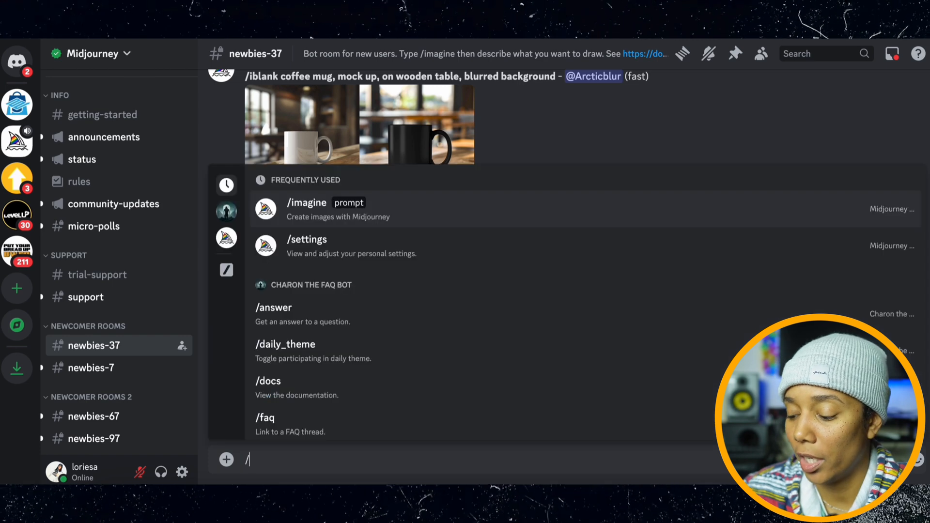
click(416, 227)
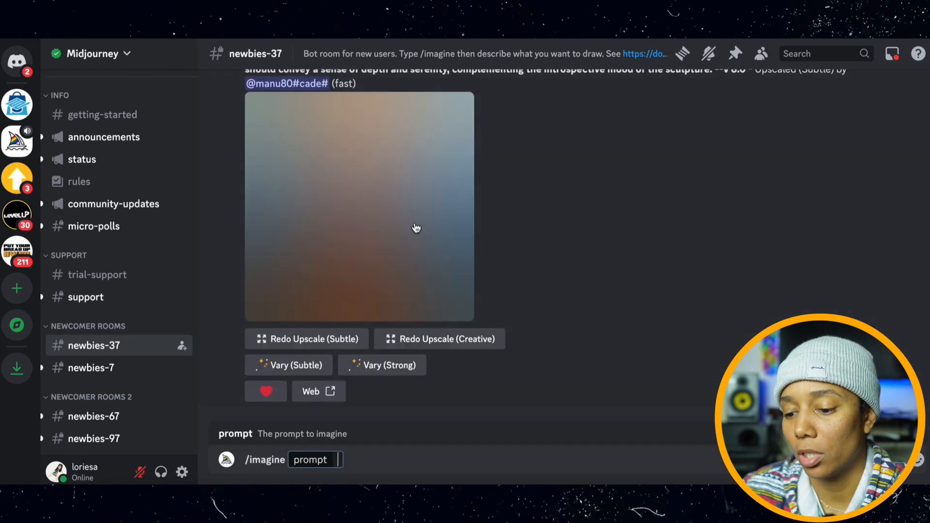
key(BackSpace)
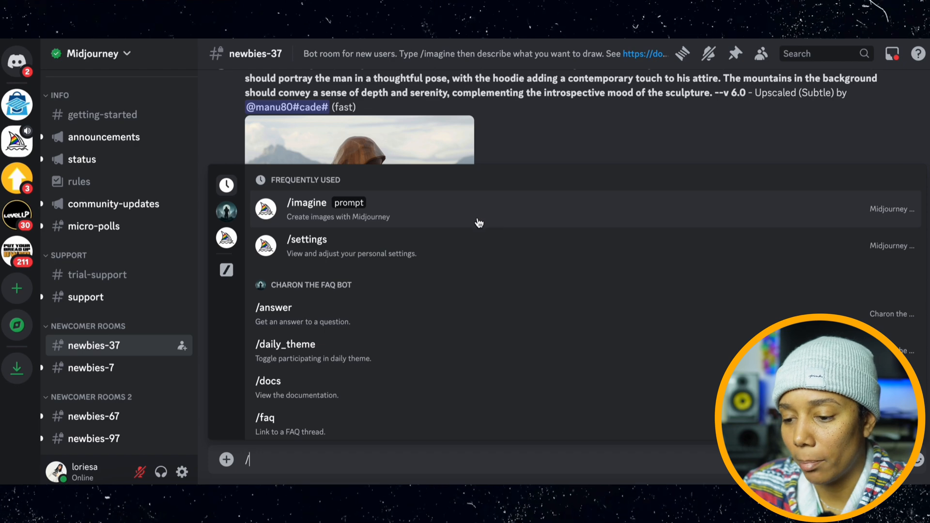
click(342, 221)
text(coloringbook cover,)
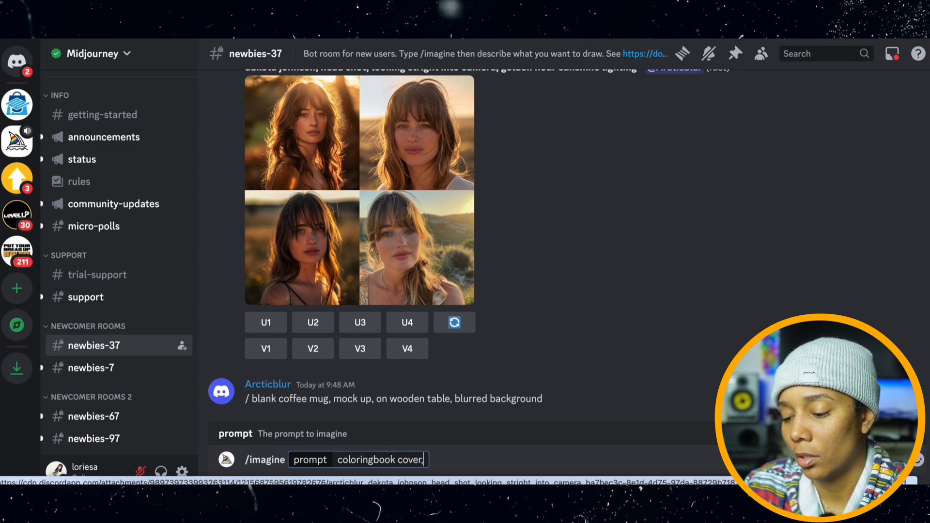
text(style, )
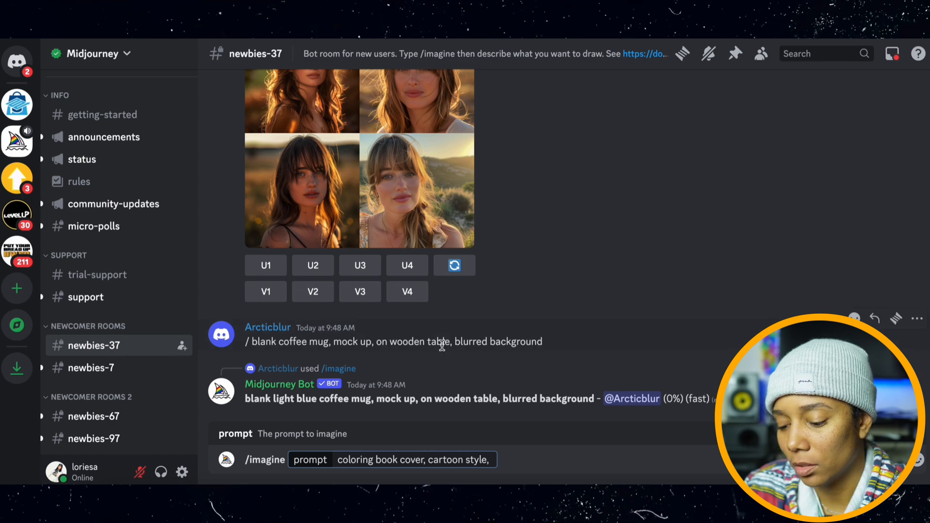
text( vibrant colors, sa)
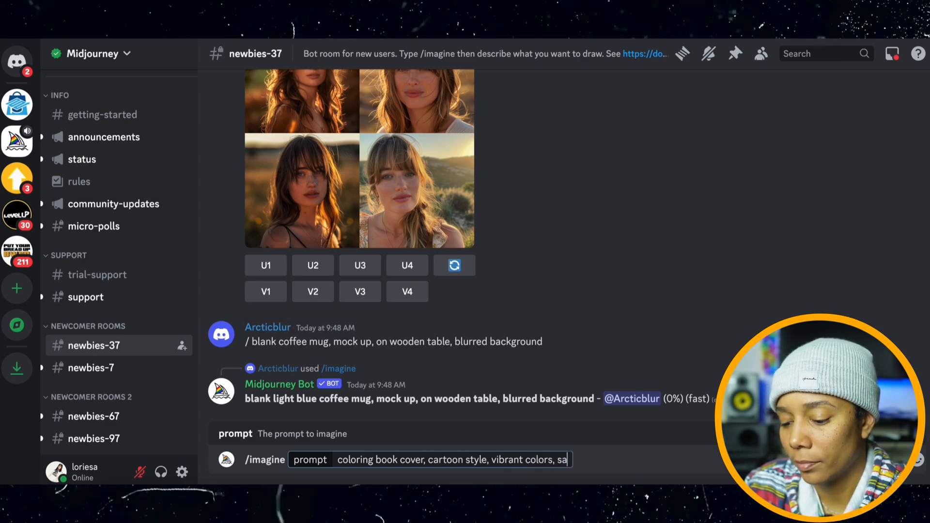
key(BackSpace)
text(mall hou)
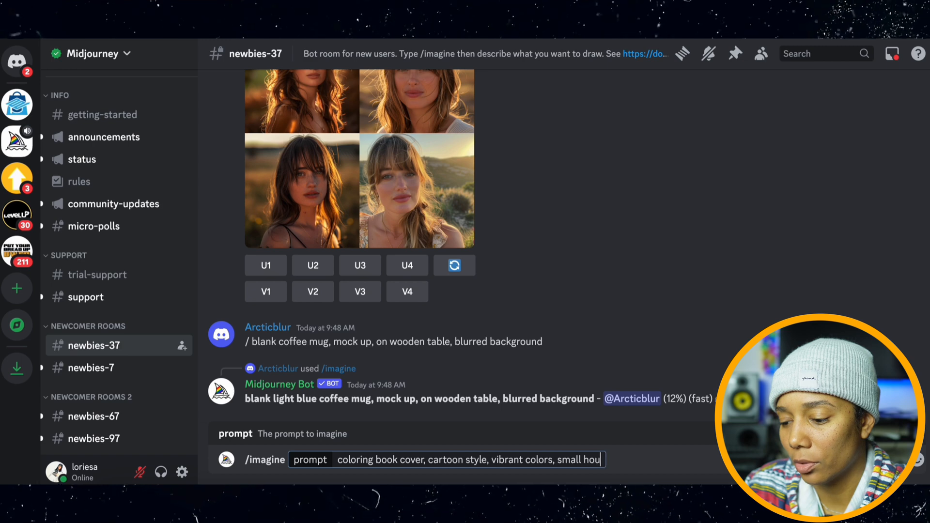
text(se on)
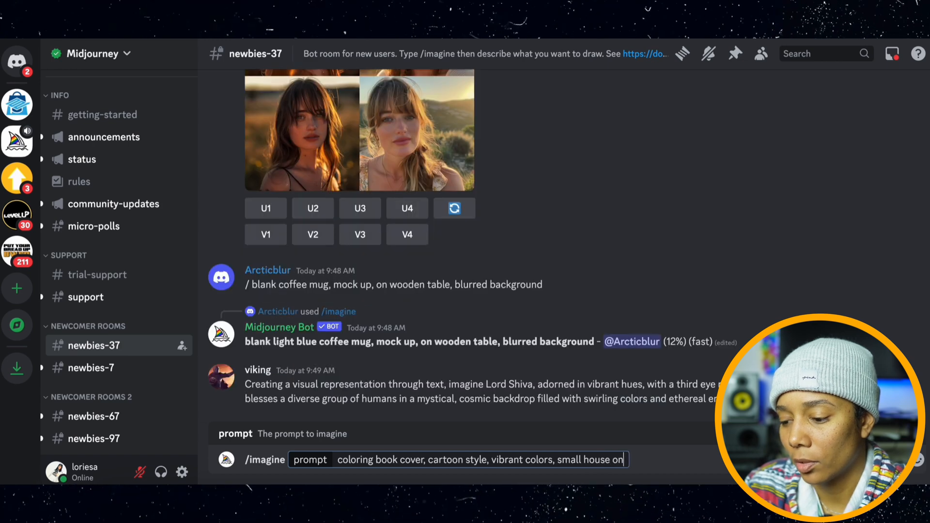
text( a farm,)
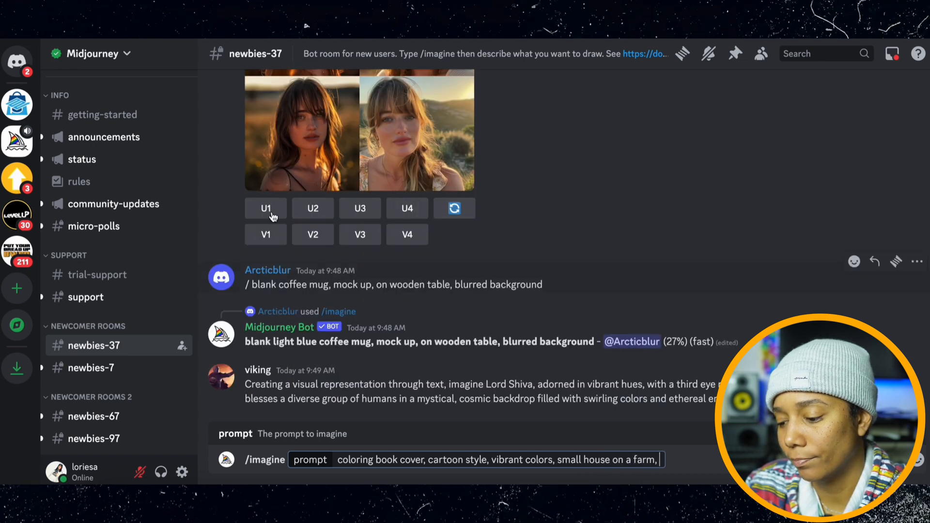
text( with an old rec)
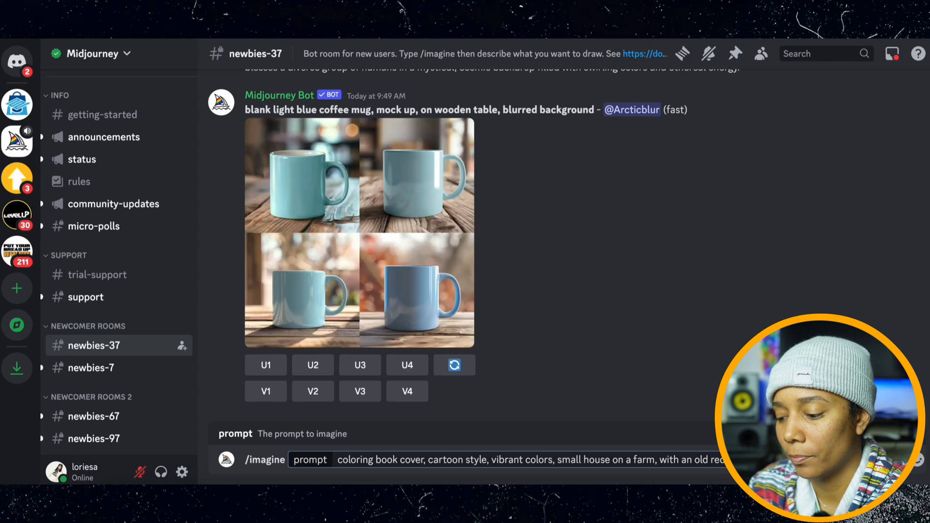
text(d)
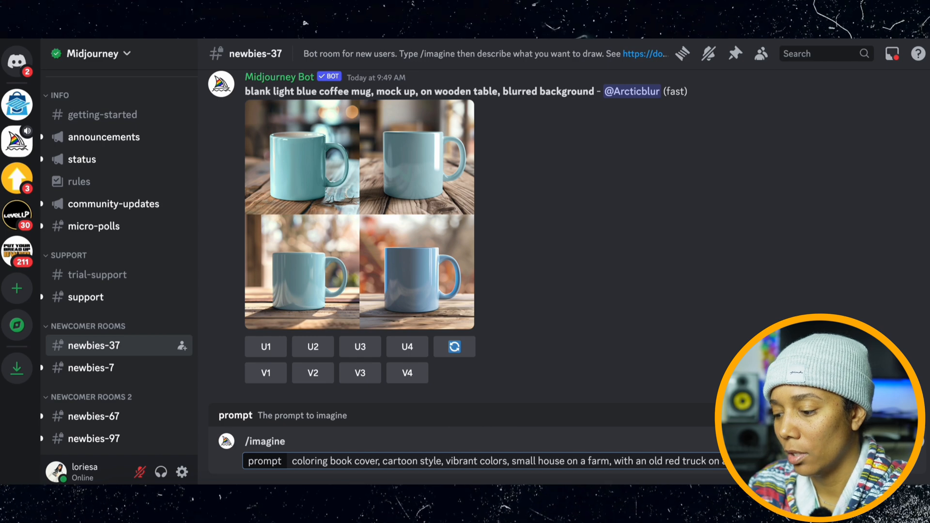
key(Return)
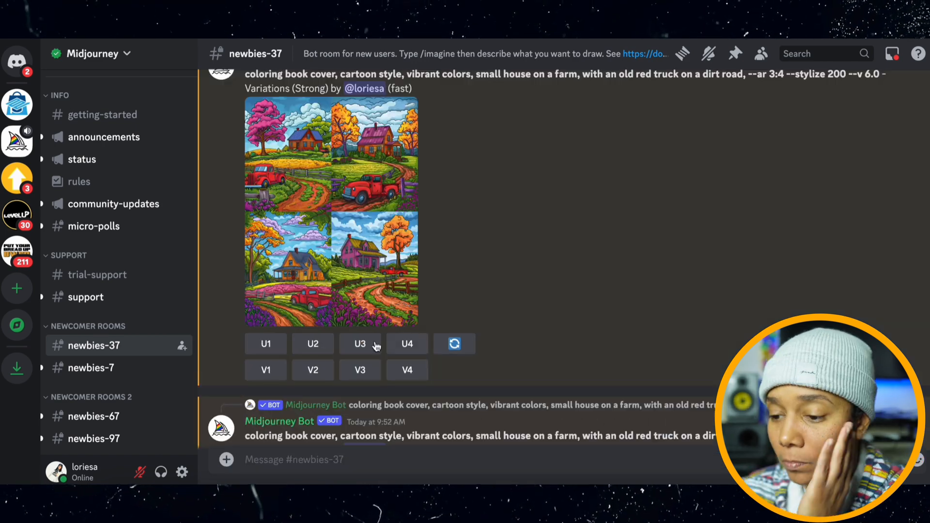
- Inspect the four strong cover variations at full size and upscale the second one
click(383, 234)
click(388, 421)
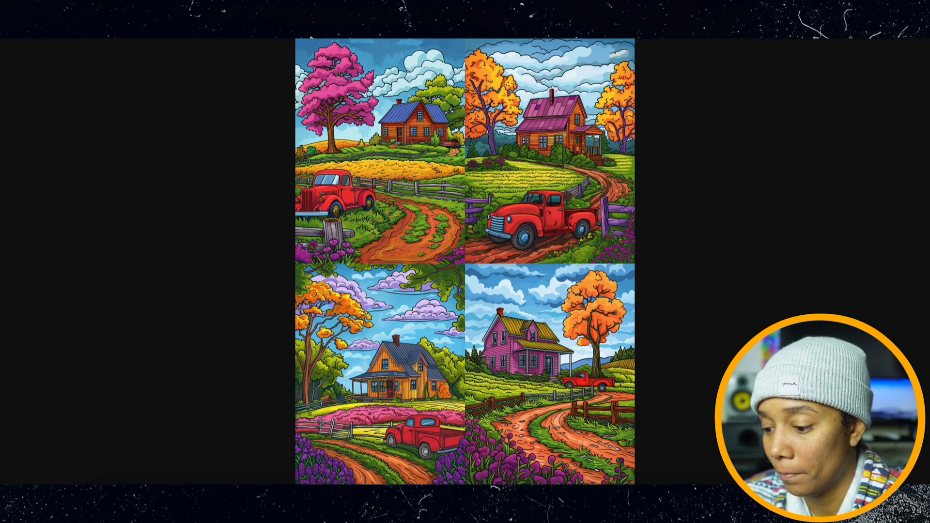
key(super+w)
click(648, 281)
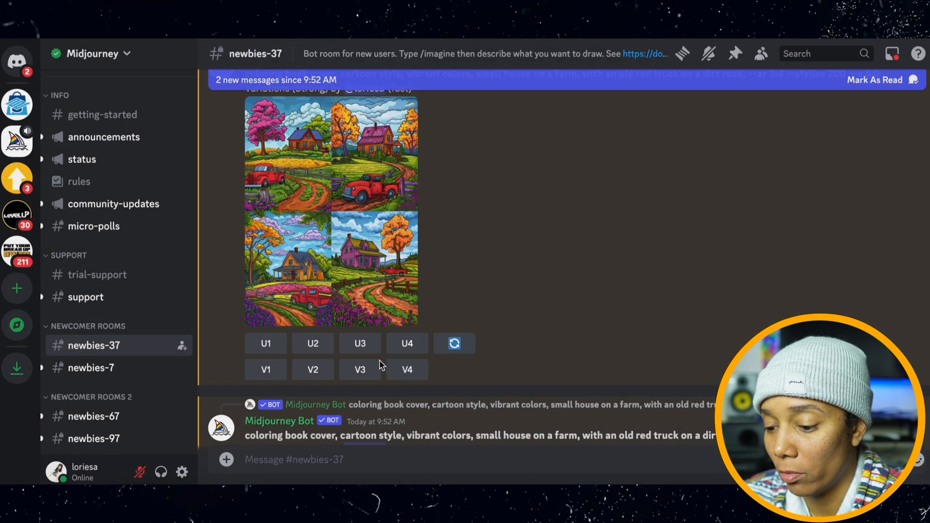
click(322, 344)
- Open the upscaled farmhouse and truck image in the browser and save it to Downloads as bookcover
scroll(335, 291, down, 5)
click(337, 279)
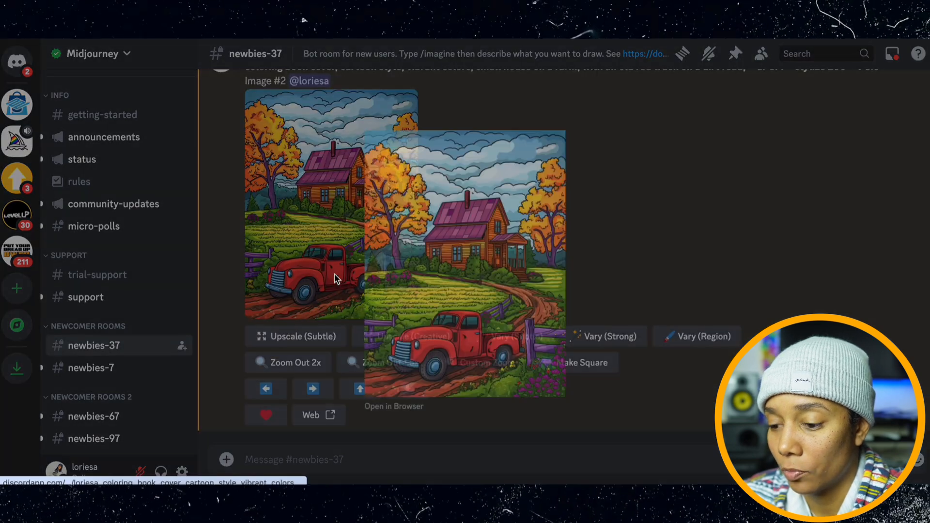
click(411, 421)
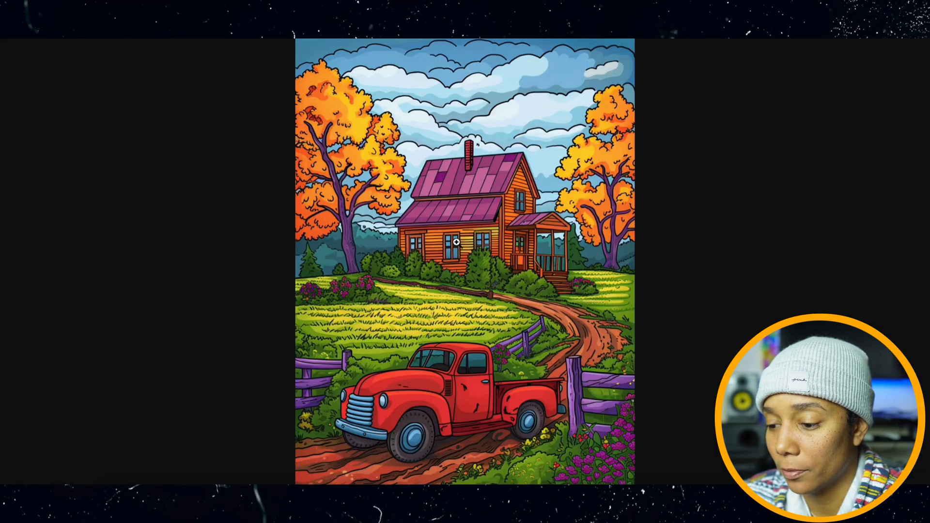
key(super+s)
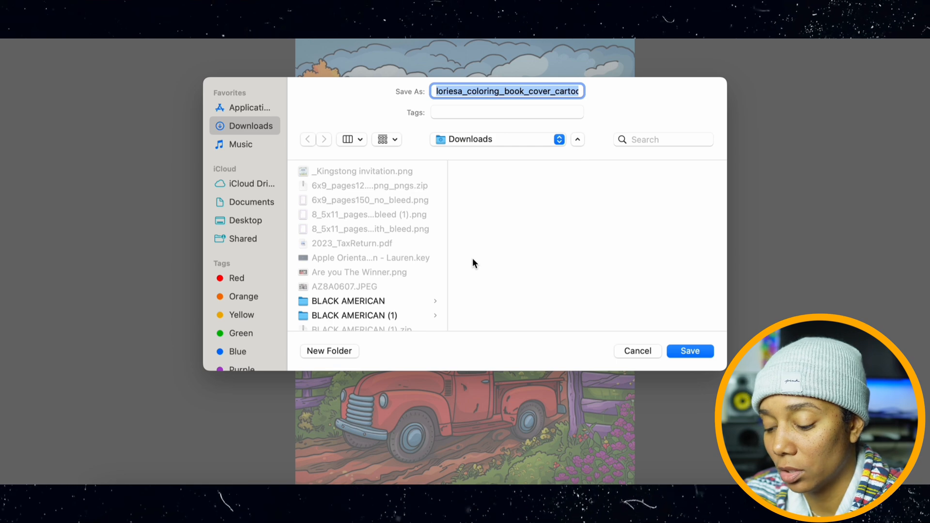
text(book)
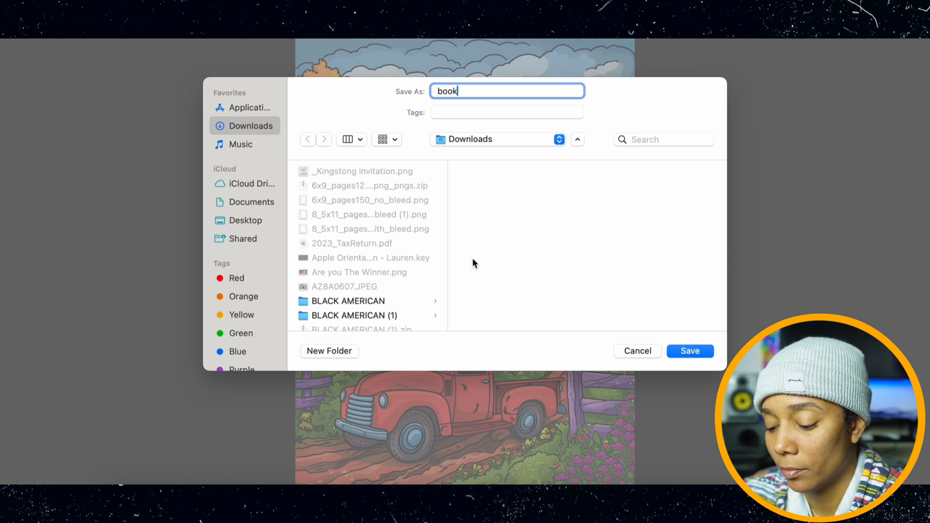
text(cover)
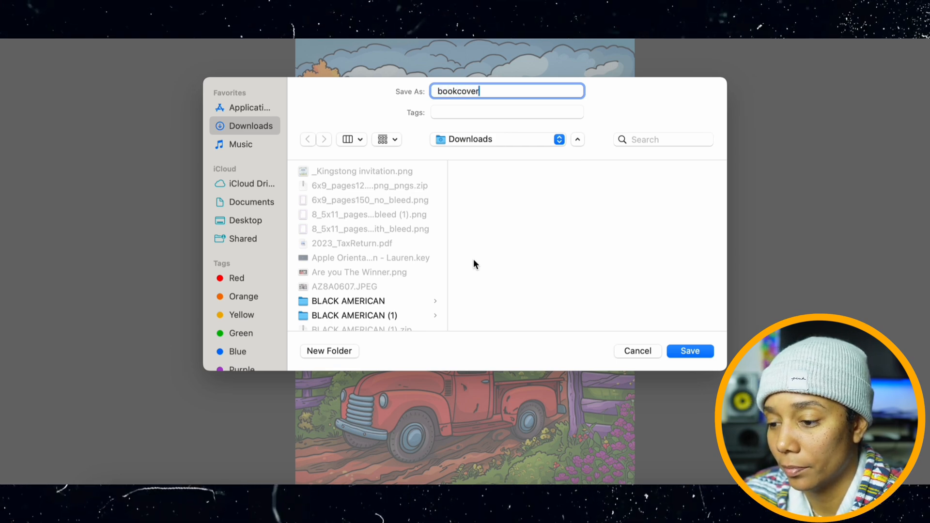
click(687, 351)
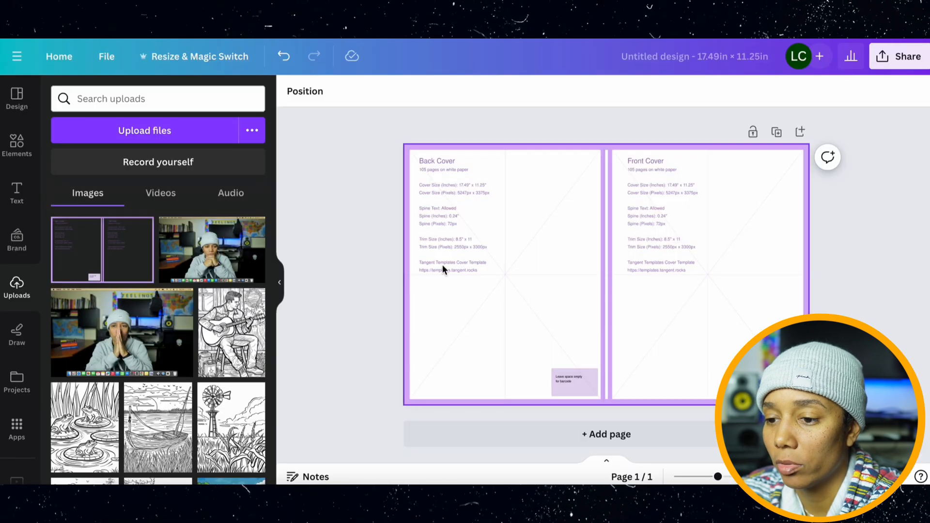
- In the Canva cover design, replace the template guide images with the bookcover image from Downloads, enlarged to fill the front cover half
click(493, 240)
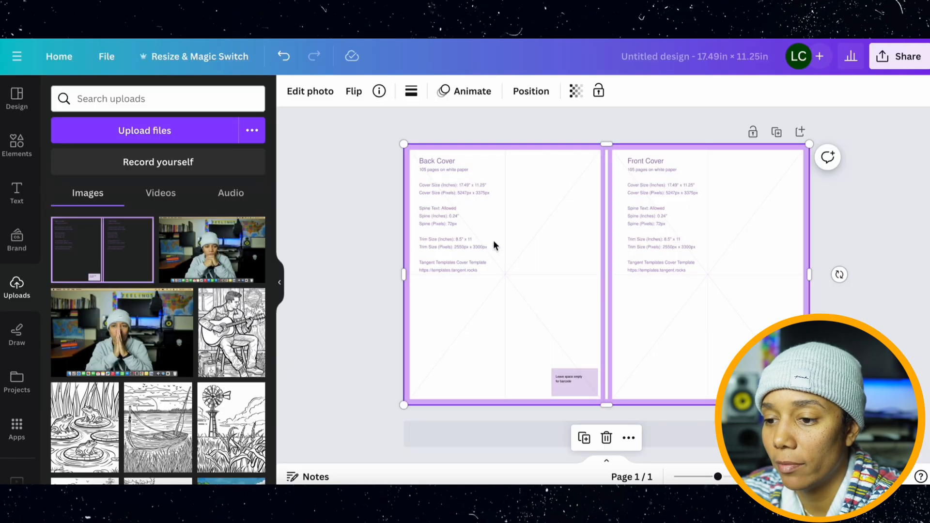
key(Delete)
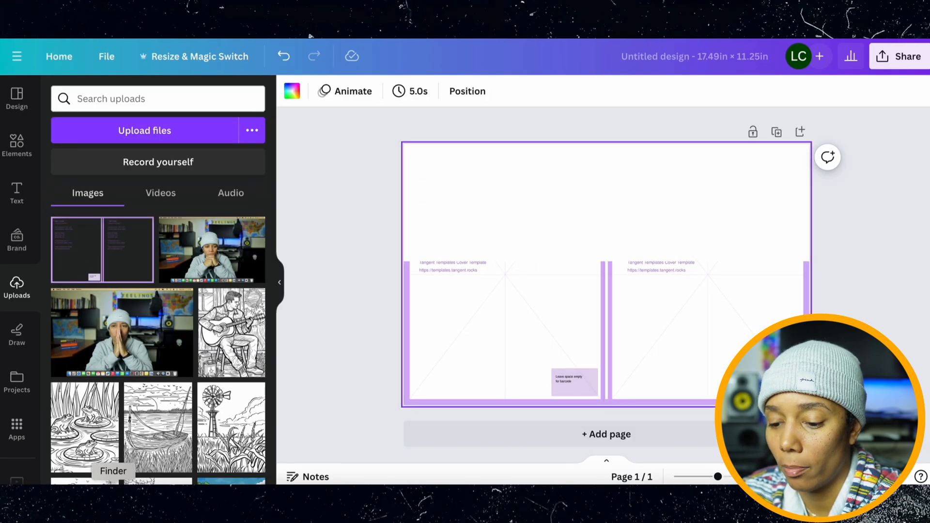
click(113, 483)
drag(485, 373, 620, 212)
drag(579, 276, 647, 235)
drag(739, 323, 809, 415)
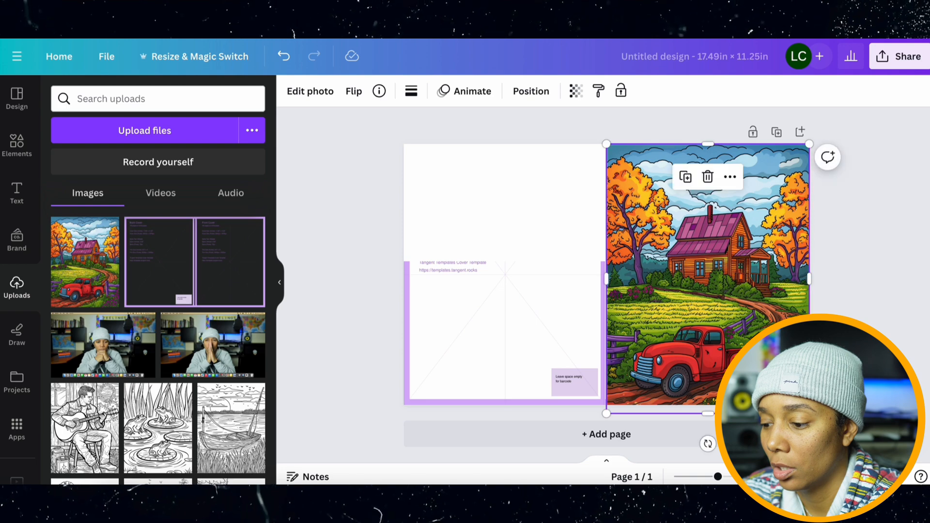
click(843, 382)
click(553, 352)
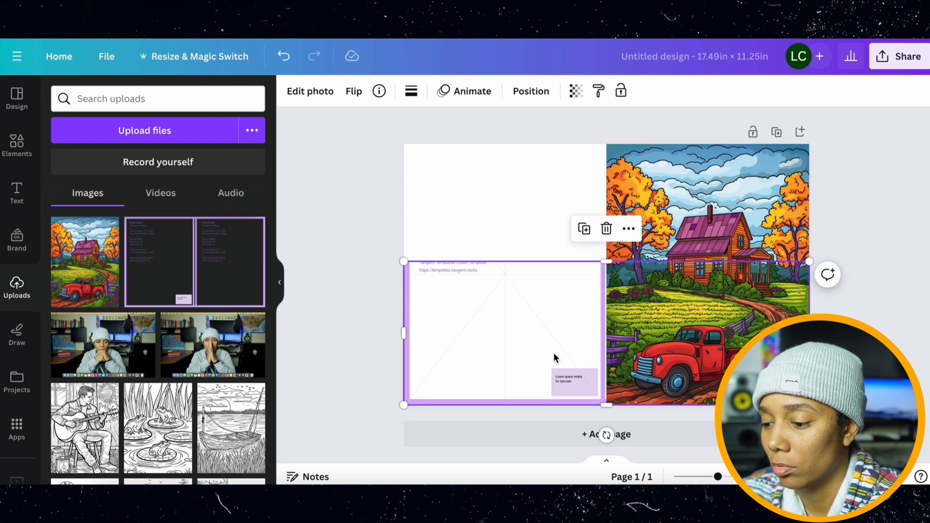
key(Delete)
- Duplicate the front cover image, move the copy onto the back cover half and flip it horizontally
click(685, 299)
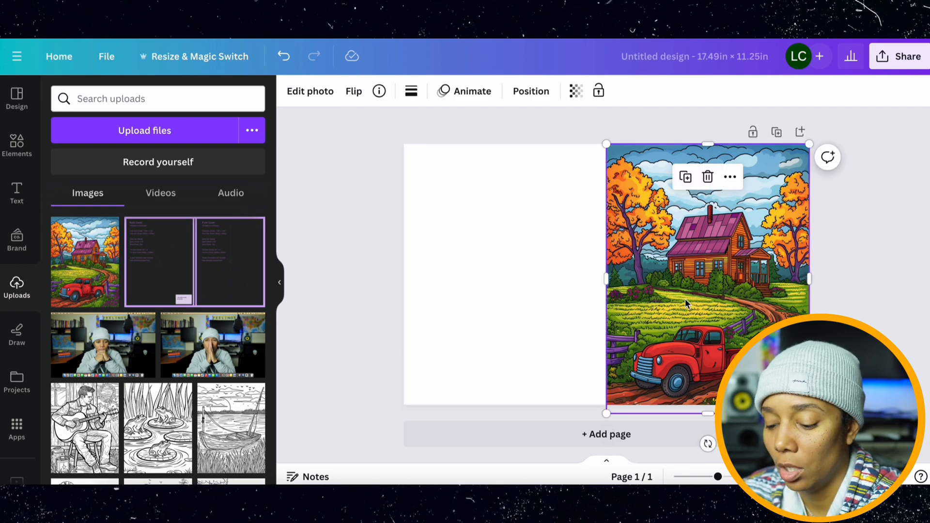
click(628, 315)
click(639, 312)
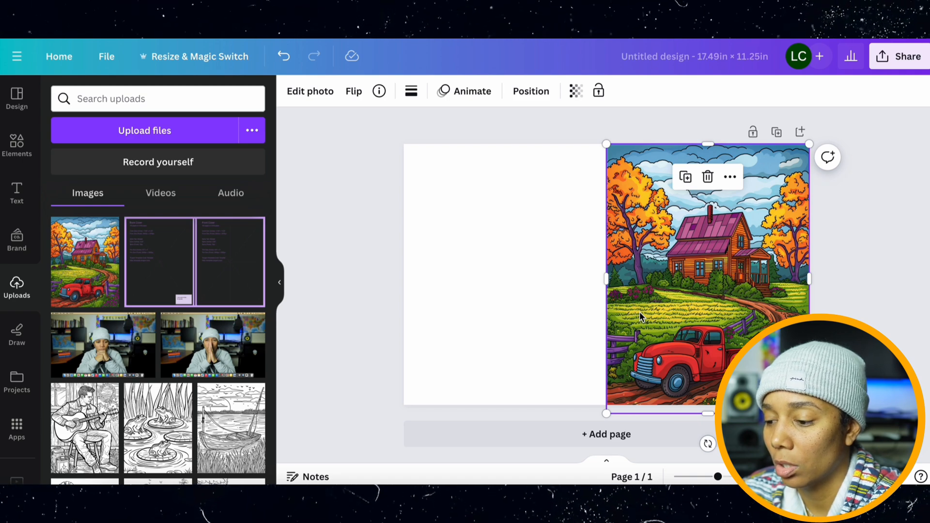
key(ctrl+d)
drag(671, 307, 468, 309)
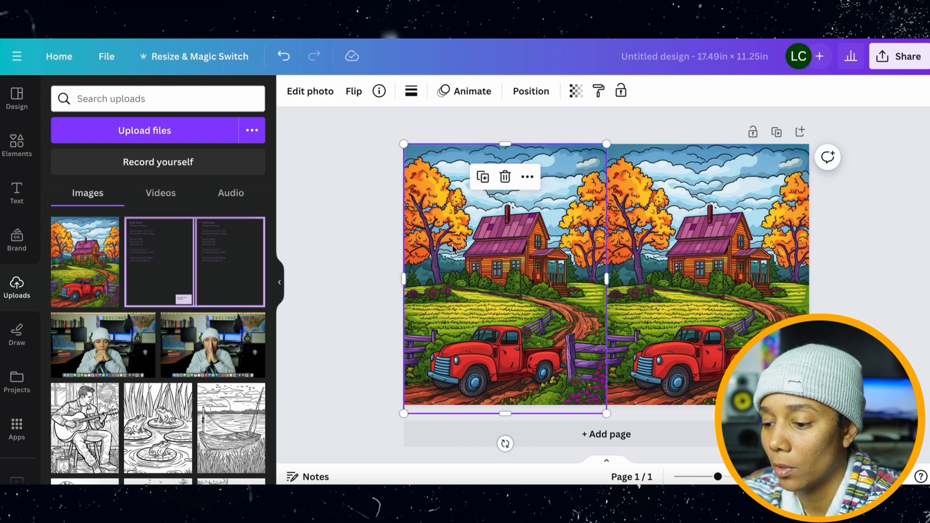
click(354, 94)
click(359, 126)
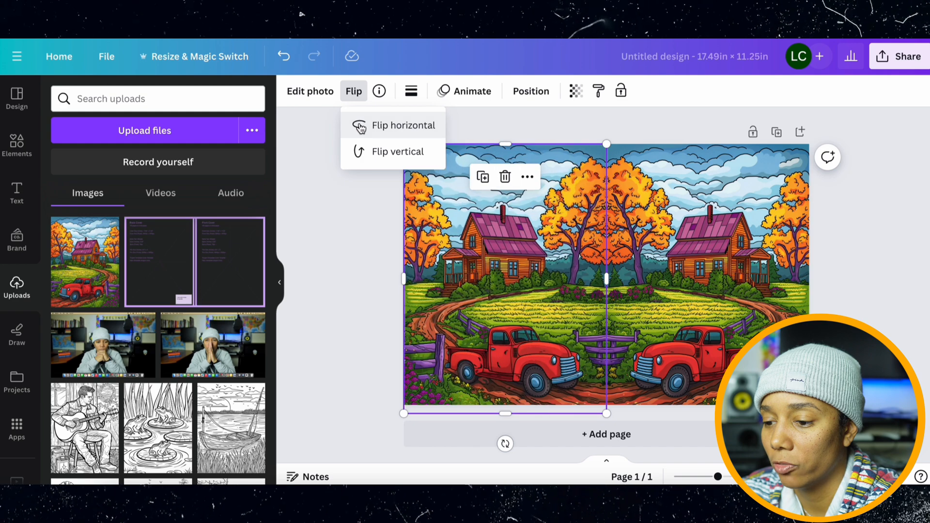
click(363, 237)
click(374, 210)
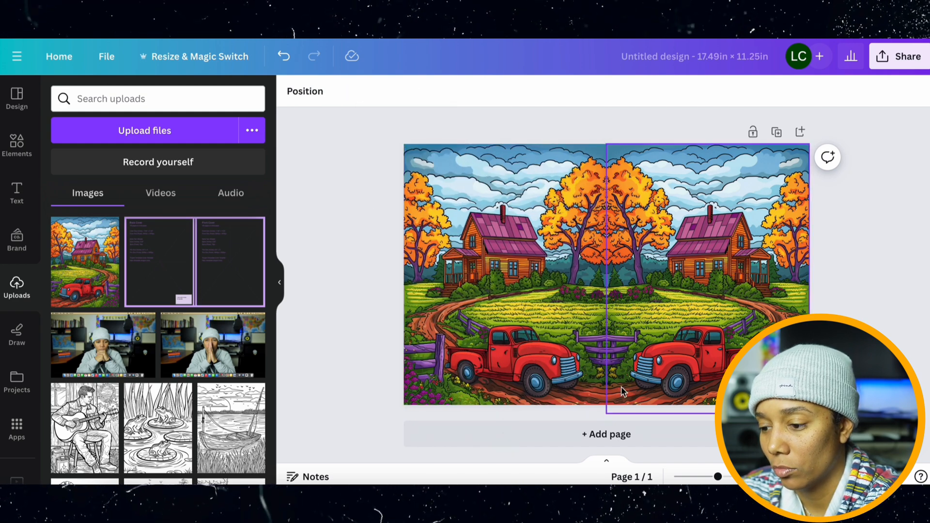
- Add a square shape and reshape it into a narrow full-height strip over the spine between the two cover images
click(20, 150)
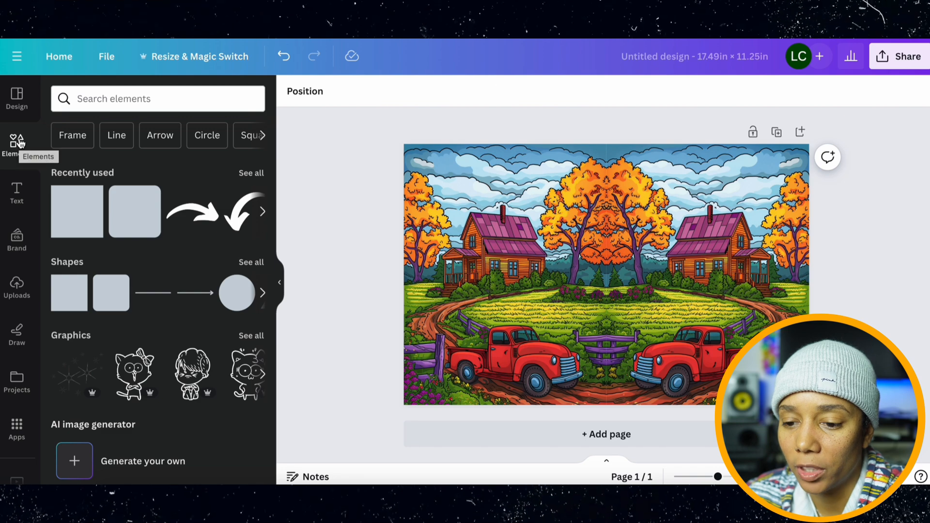
click(73, 215)
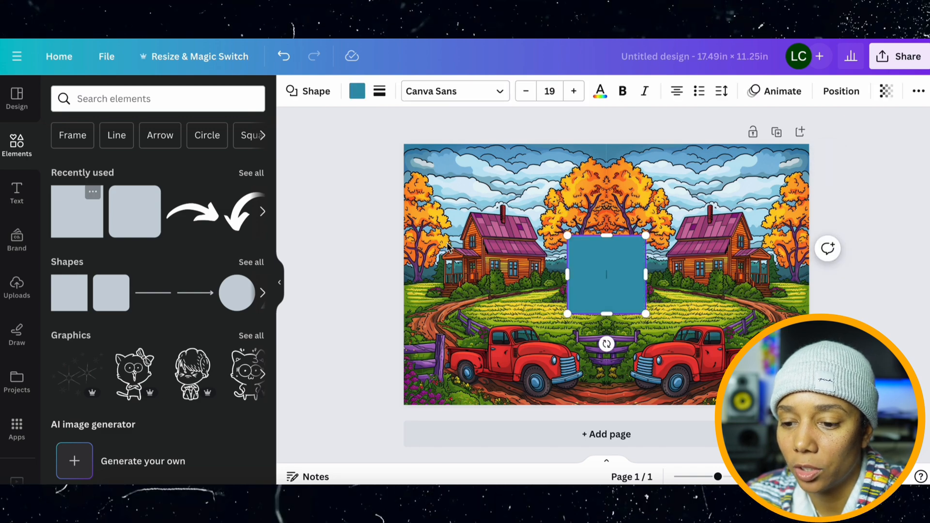
drag(569, 273, 632, 274)
drag(650, 342, 612, 414)
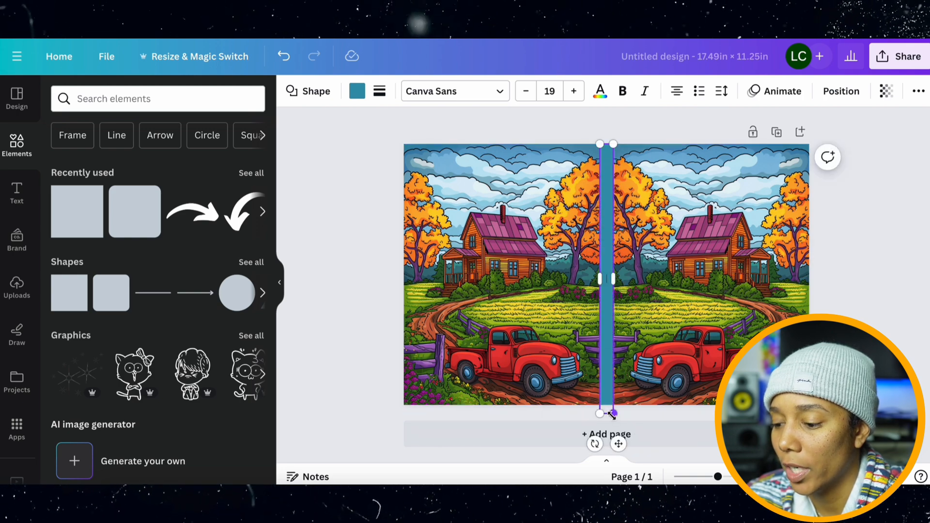
drag(606, 146, 606, 135)
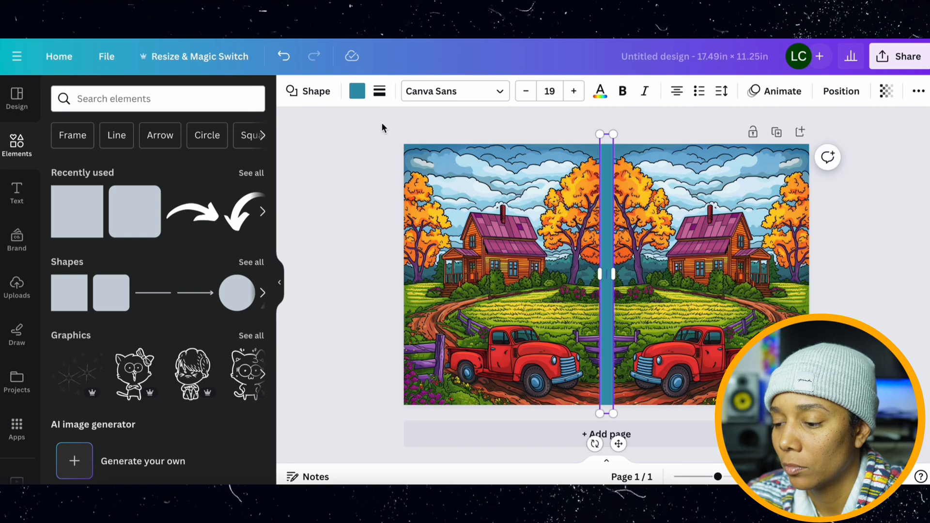
- Recolor the spine strip with the dark plum photo color, adjusted to a deeper, more saturated dark maroon
click(362, 99)
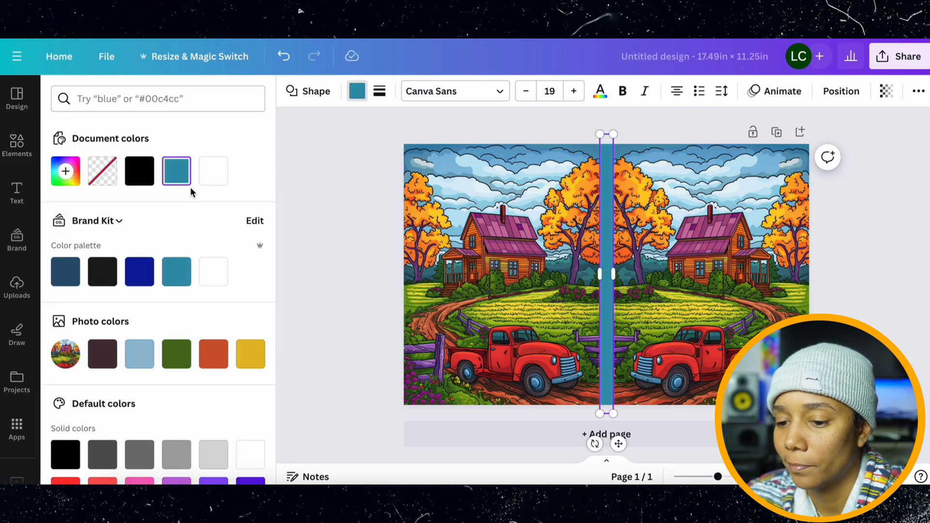
scroll(190, 187, down, 1)
click(103, 304)
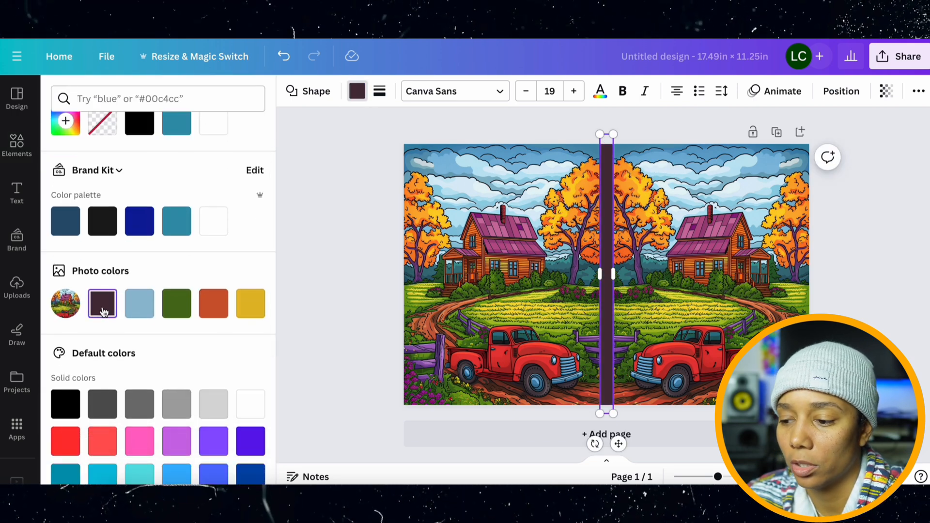
click(68, 125)
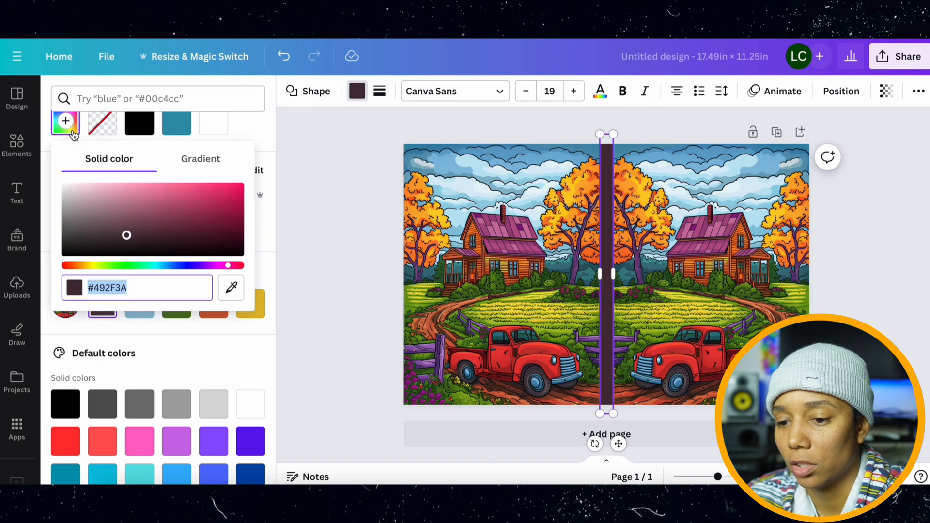
drag(129, 236, 170, 233)
click(379, 264)
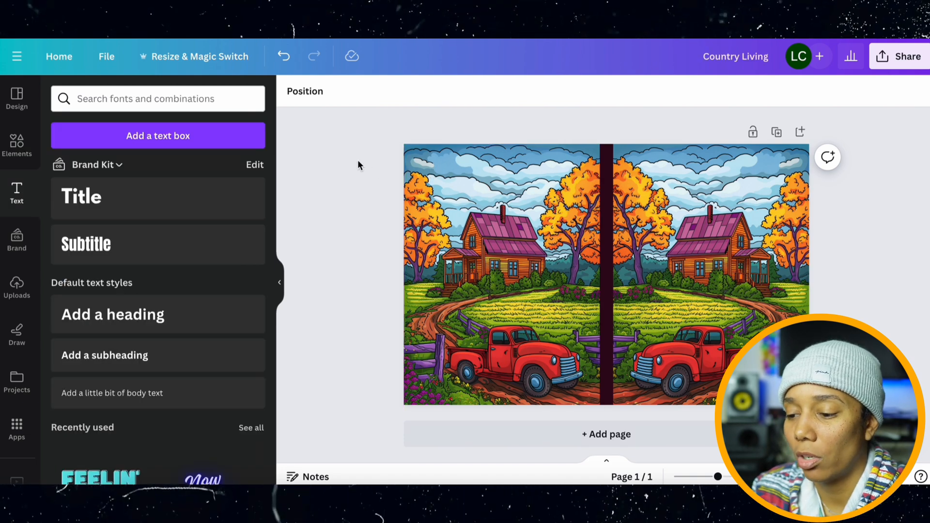
- Select both cover images and the spine strip together and lock them in place
drag(357, 161, 828, 430)
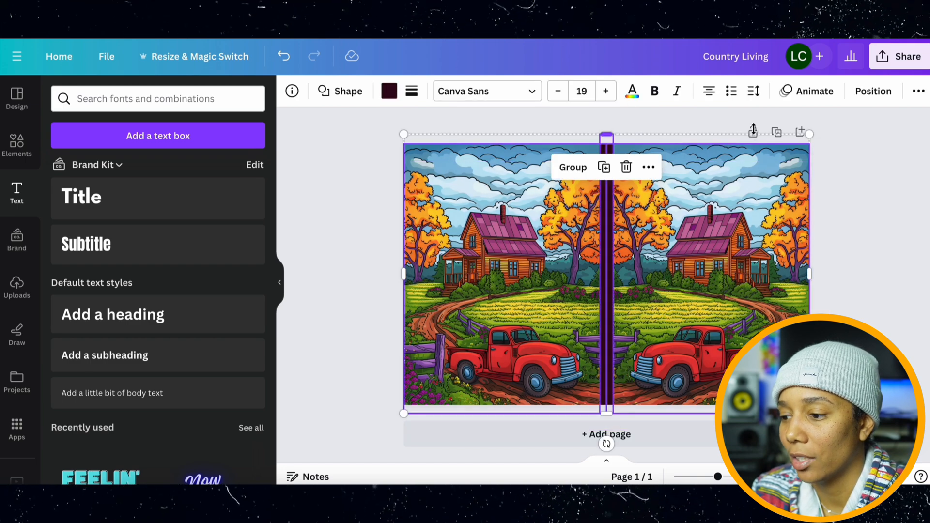
click(918, 91)
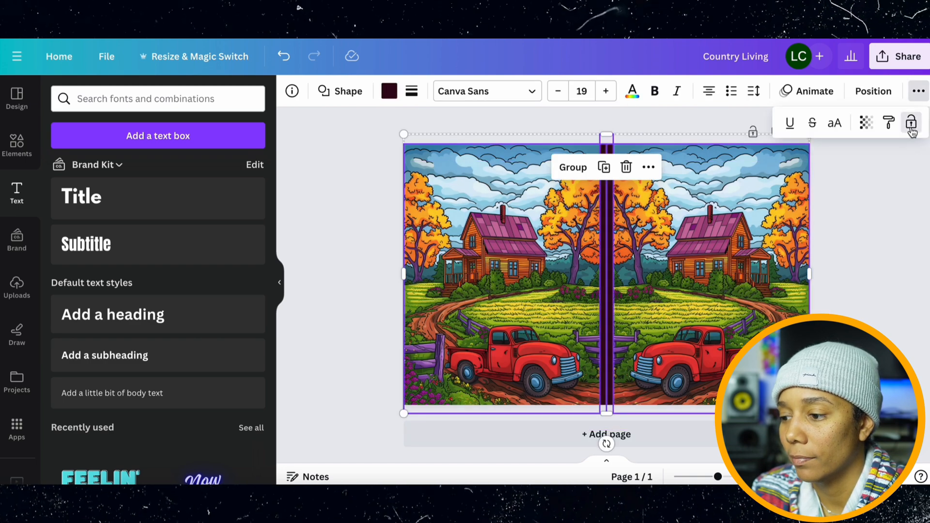
click(911, 123)
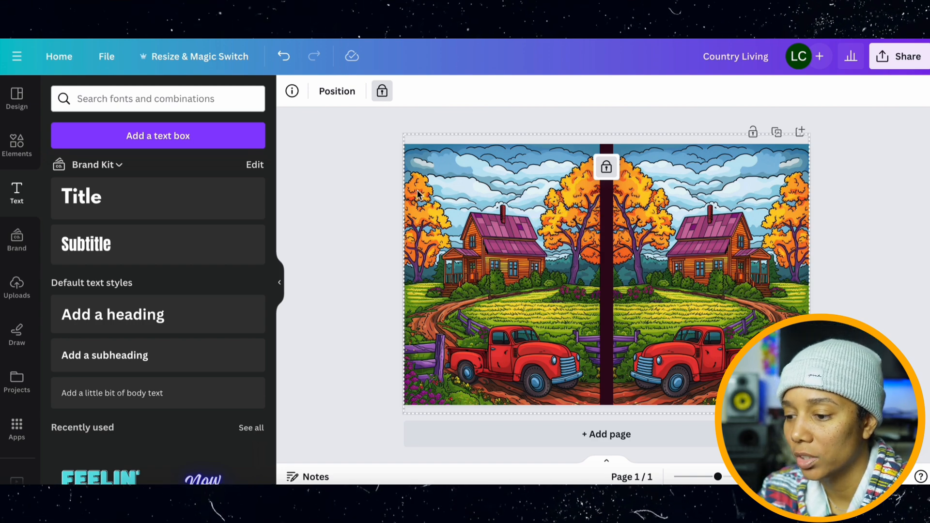
click(435, 138)
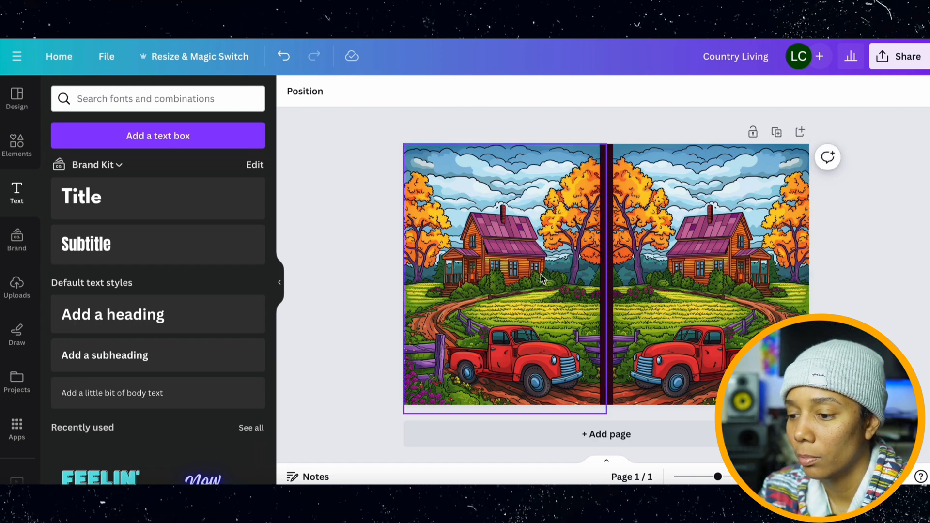
click(693, 308)
- Add the title text "Country Living", enlarge it to about size 70 and place it across the top of the front cover
click(72, 194)
text(Co)
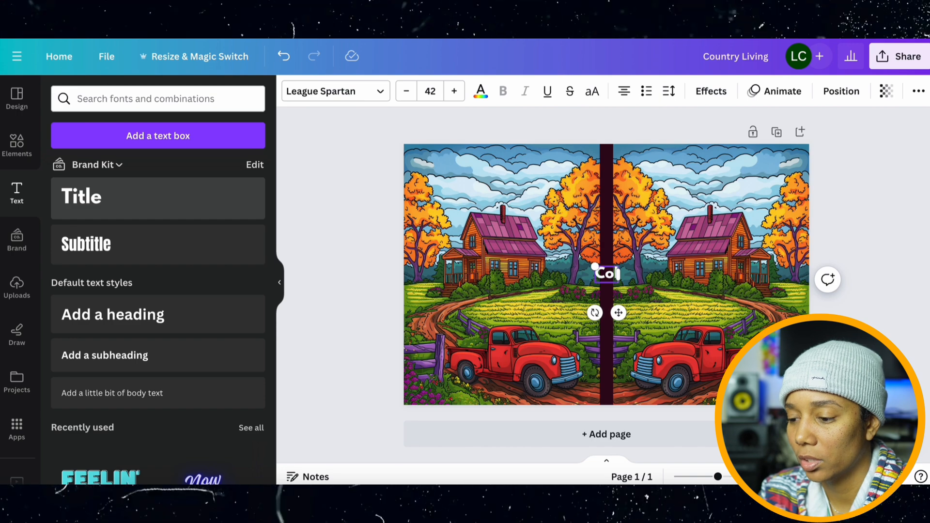
text(untry Living)
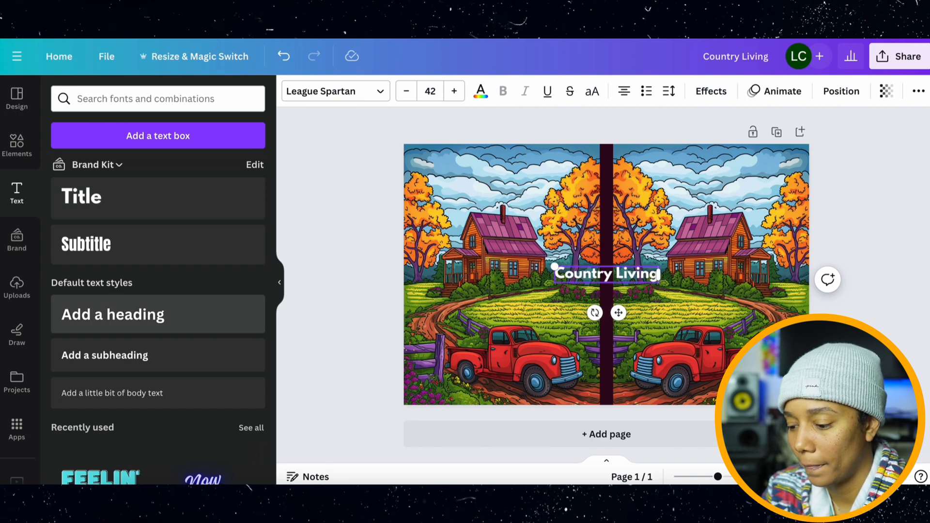
drag(618, 313, 687, 221)
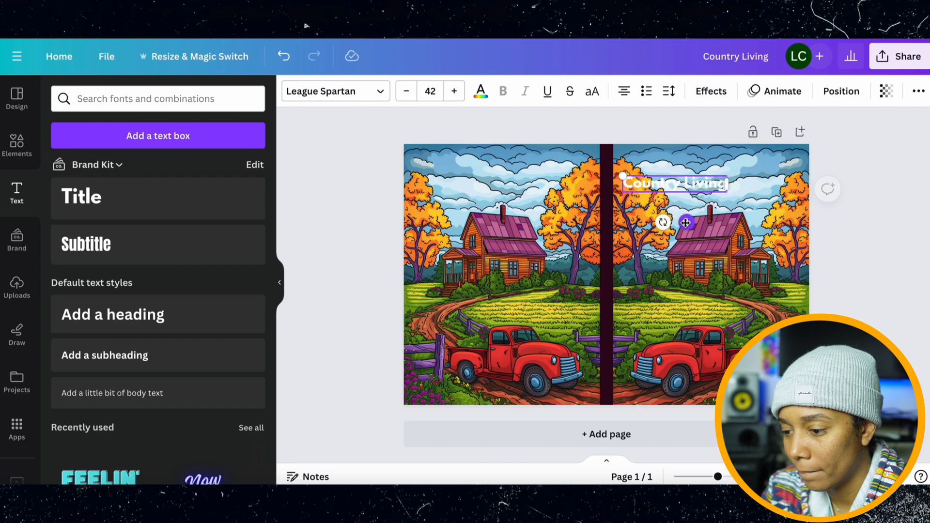
drag(624, 175, 536, 162)
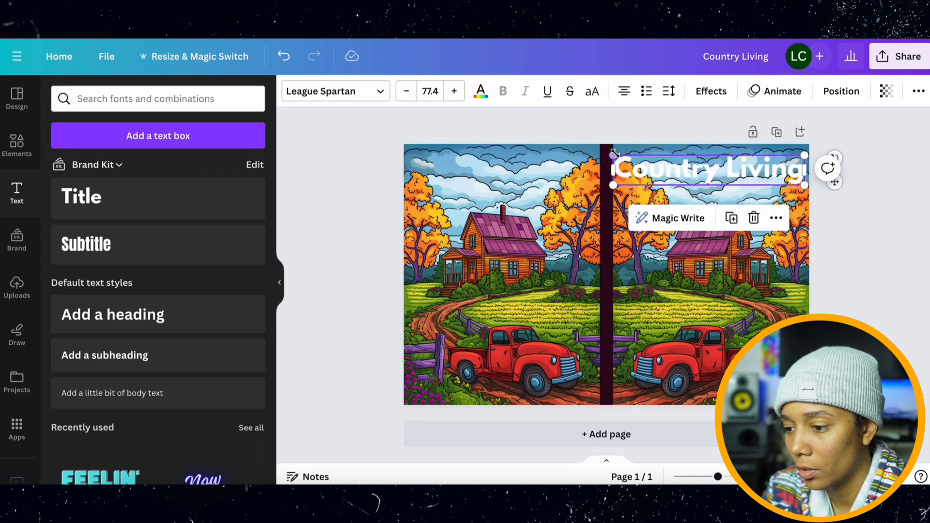
drag(615, 154, 631, 156)
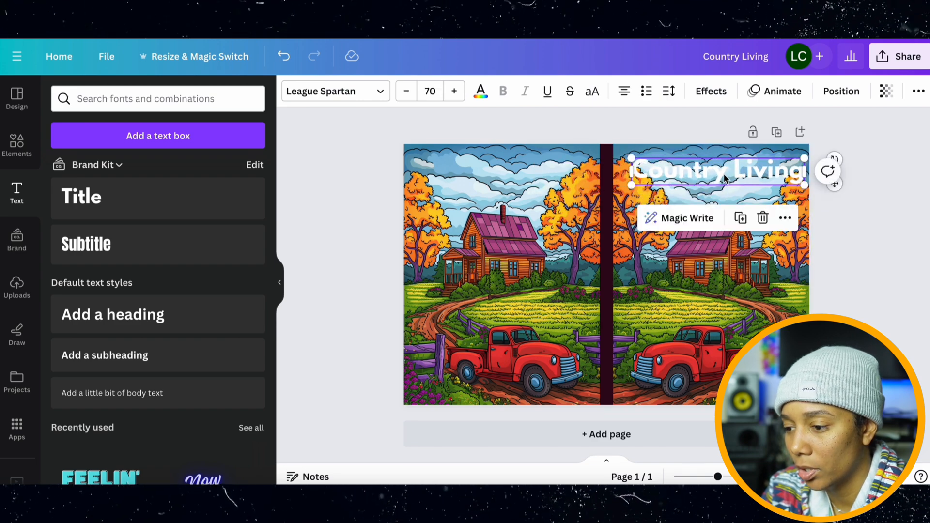
drag(727, 180, 718, 179)
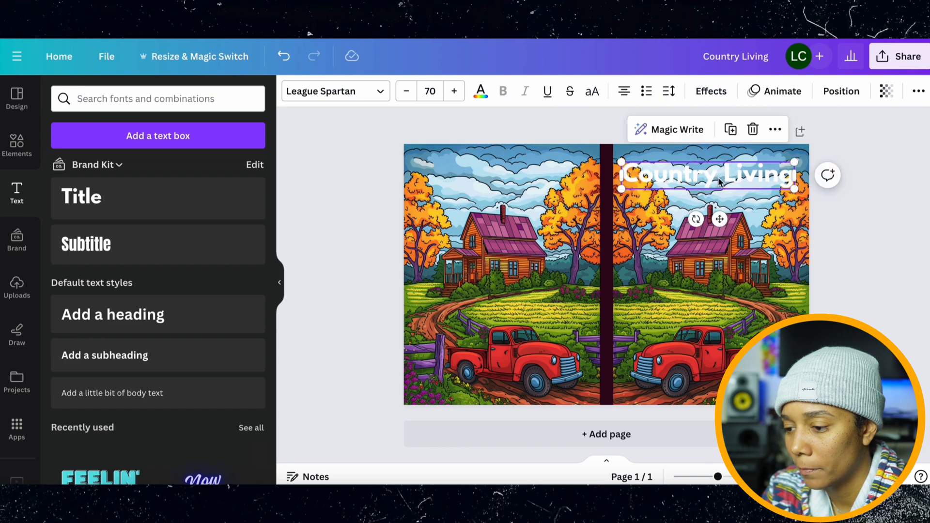
- Change the title's font to TS Country C NP, enlarge it to about size 100 and reposition it on the front cover
click(375, 92)
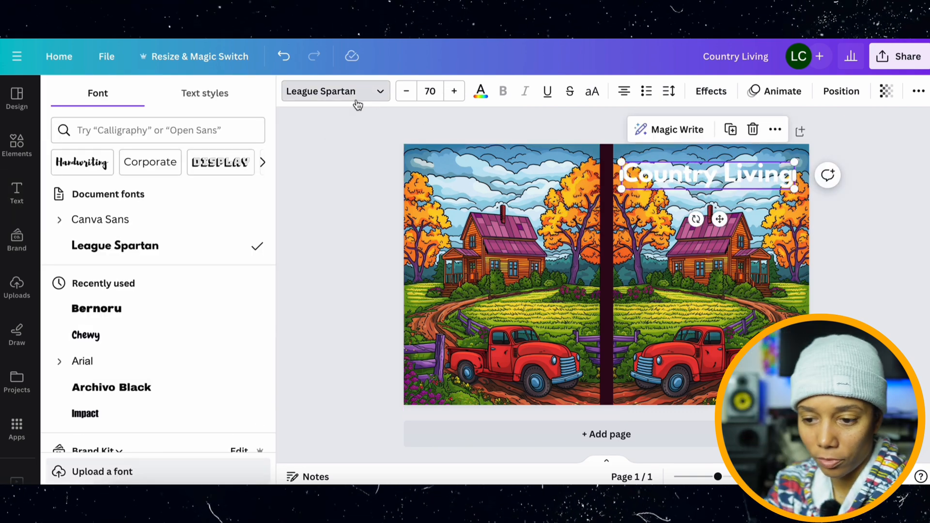
scroll(134, 295, down, 4)
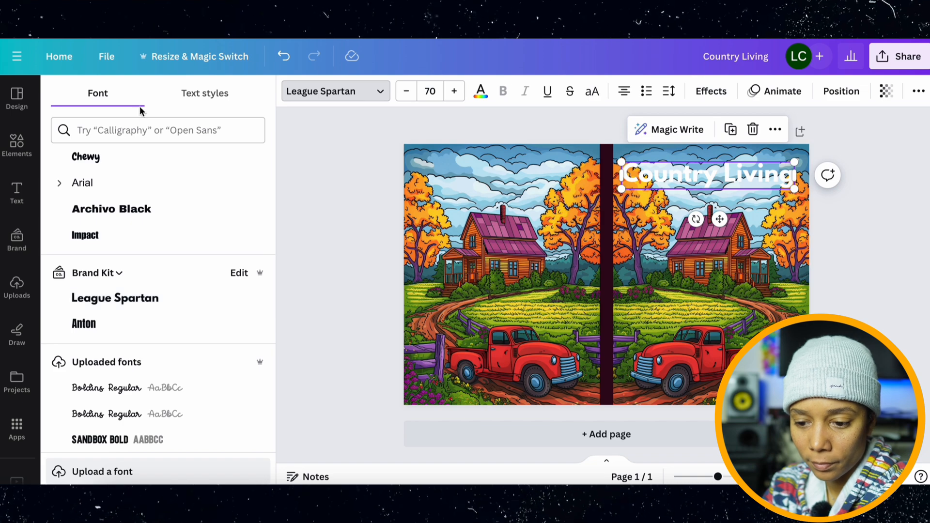
click(141, 130)
text(country)
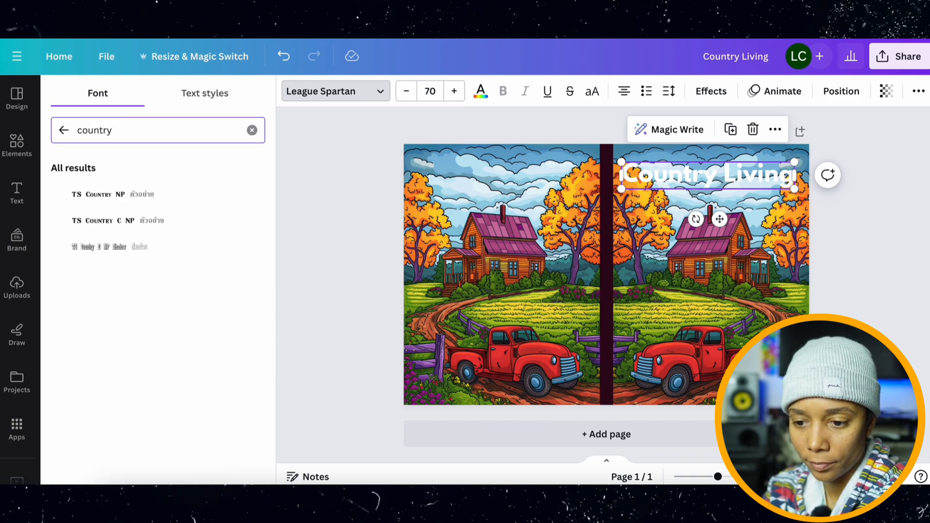
click(107, 217)
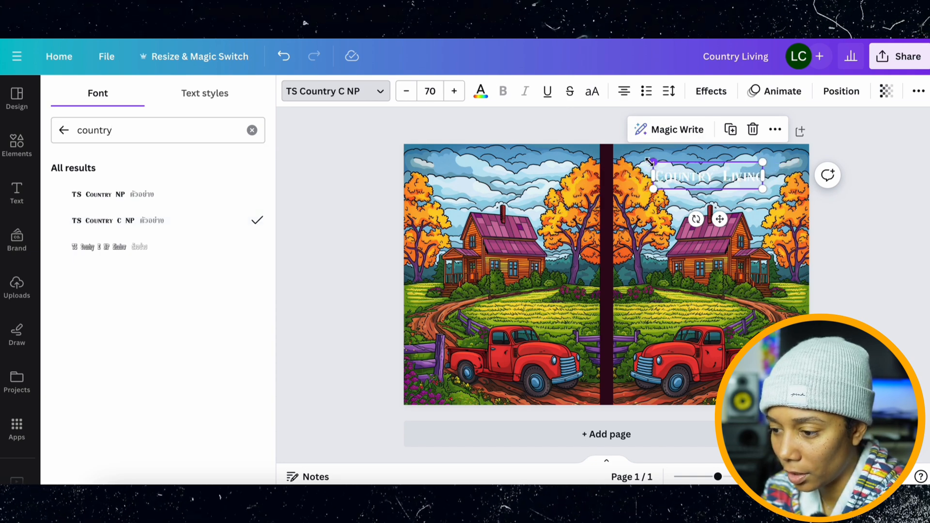
drag(654, 162, 605, 151)
drag(717, 178, 736, 184)
- Apply the Outline text effect to the title with the custom brown color #623F16
click(726, 92)
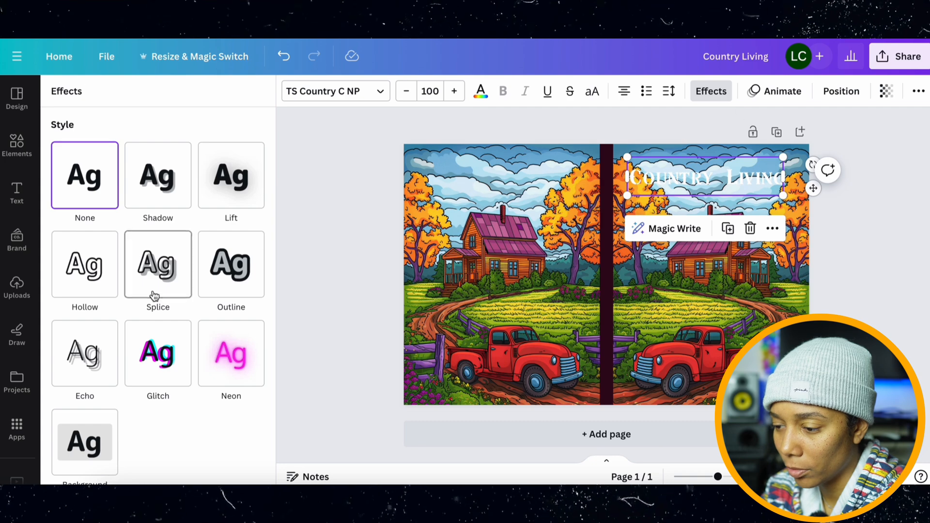
click(218, 276)
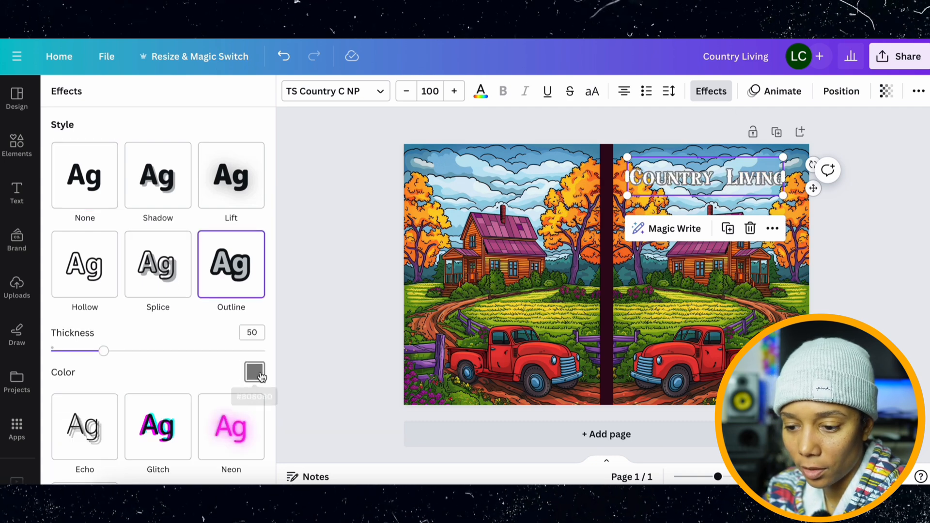
click(256, 373)
click(118, 299)
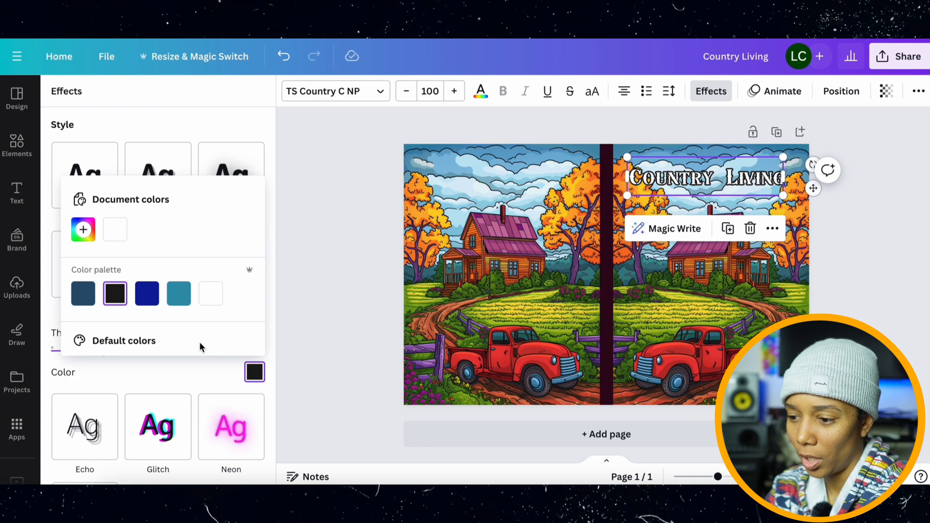
click(83, 229)
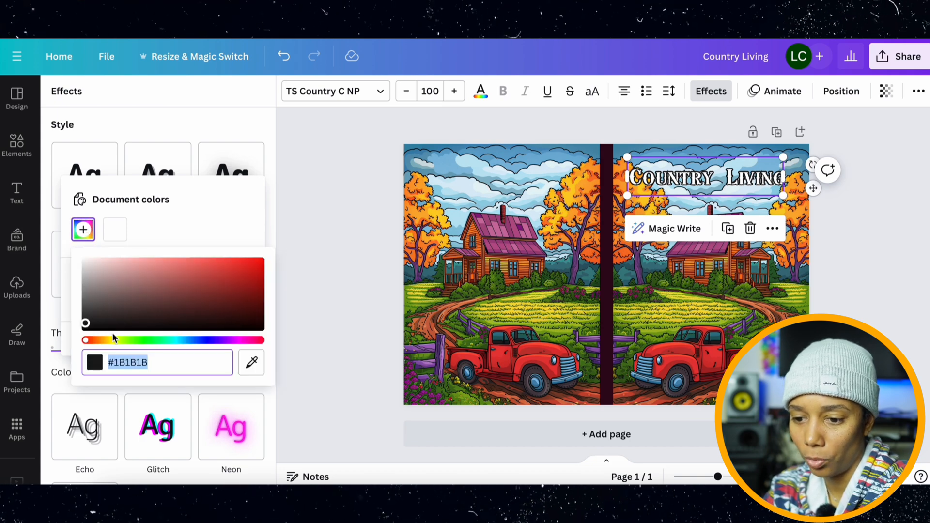
drag(112, 335, 223, 302)
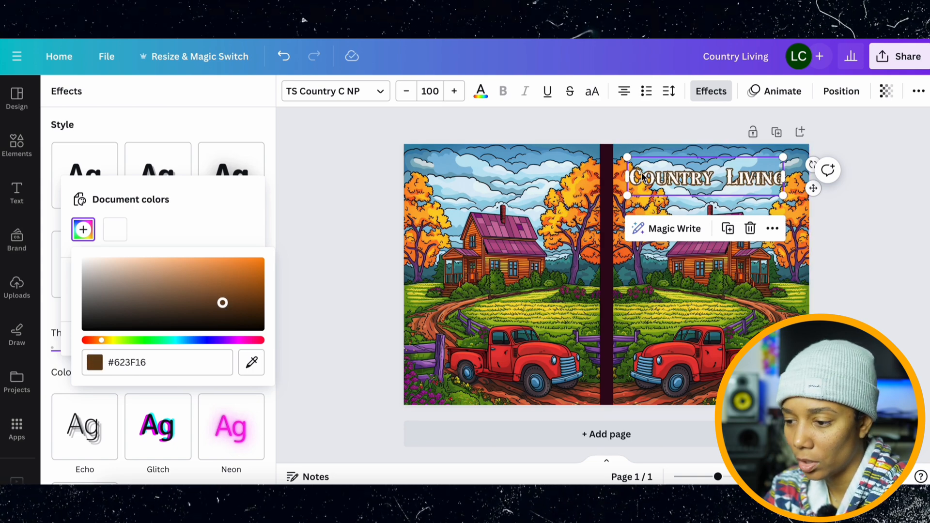
- Enlarge the title to about size 113, center it near the front cover's upper edge and set its outline to the palette's near-black
drag(783, 157, 805, 156)
drag(762, 185, 753, 180)
click(255, 373)
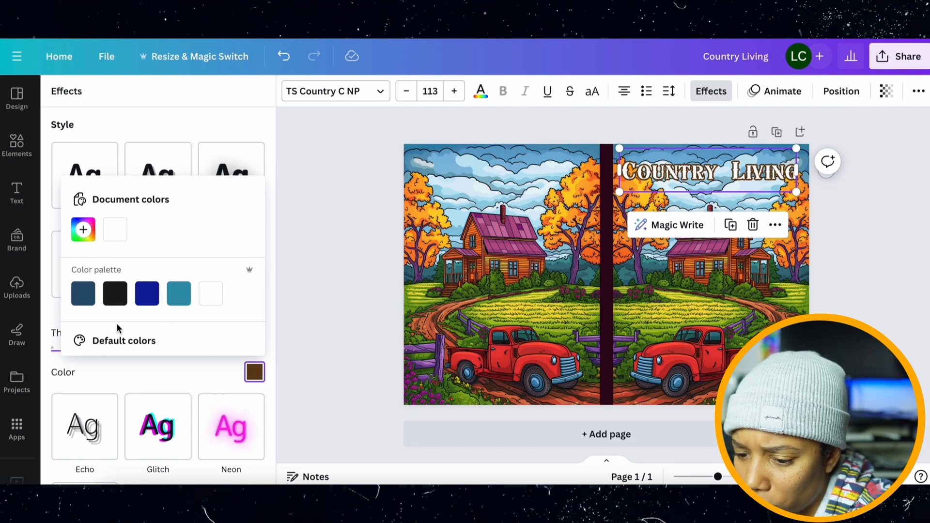
click(116, 295)
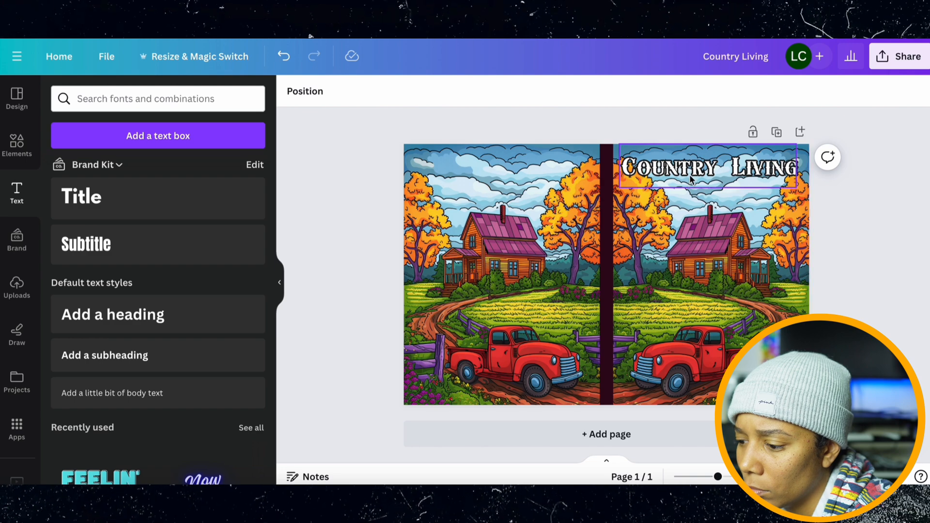
- Duplicate the "Country Living" title and place the copy directly below the original
click(691, 178)
key(super+d)
mouse_move(691, 178)
mouse_down()
mouse_move(687, 275)
mouse_move(684, 194)
mouse_up()
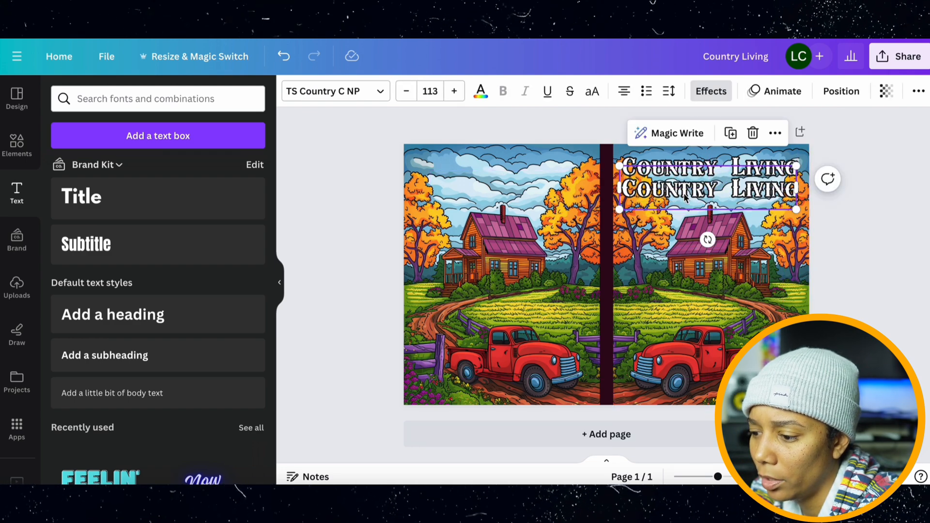
- Replace the duplicated title's text with "COLORING BOOK FOR ADULTS"
double_click(684, 194)
text(C)
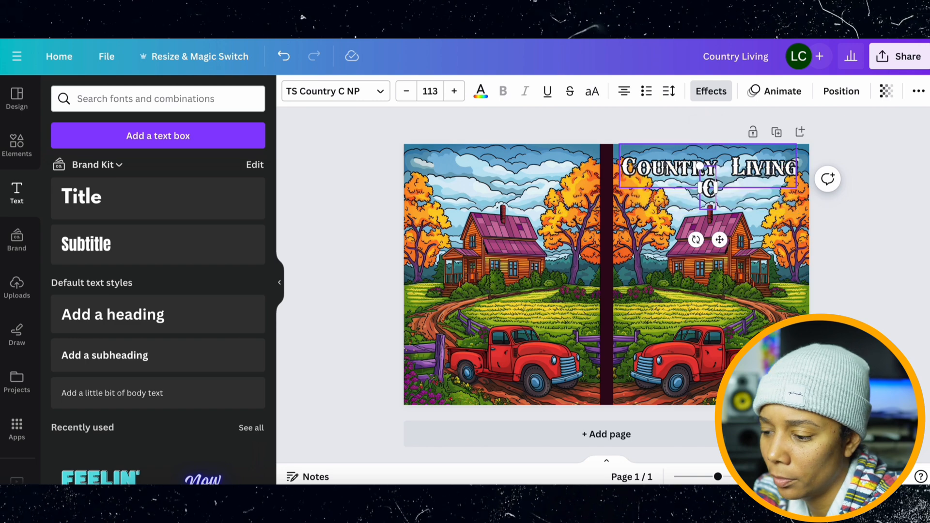
text(OLOR)
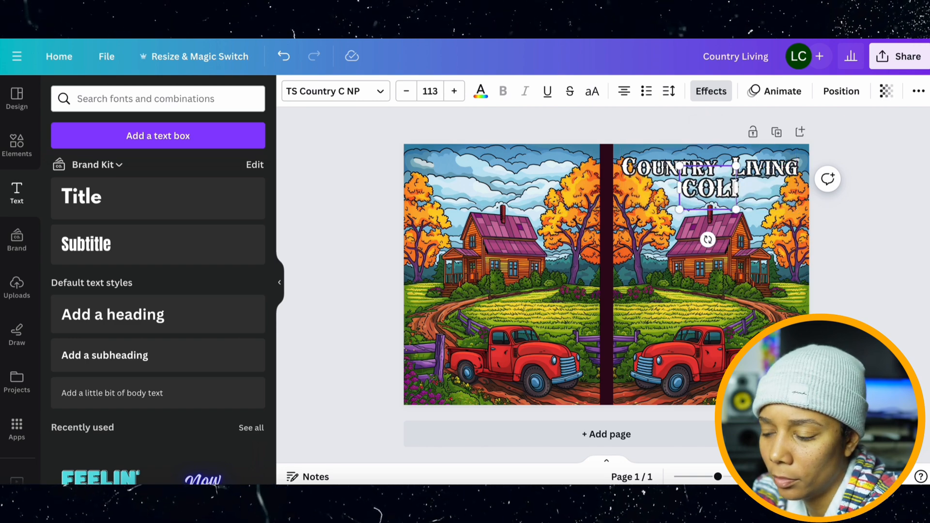
key(BackSpace)
key(BackSpace)
text(O)
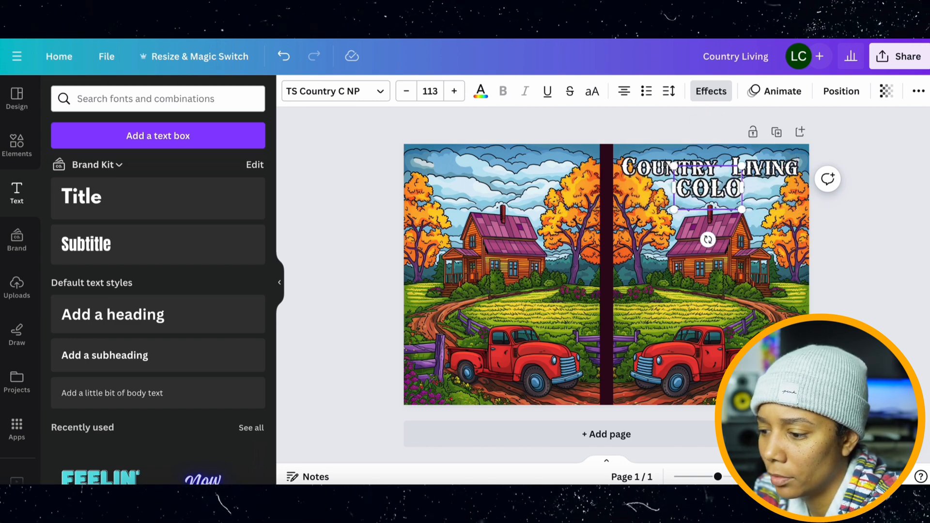
text(RING BOO)
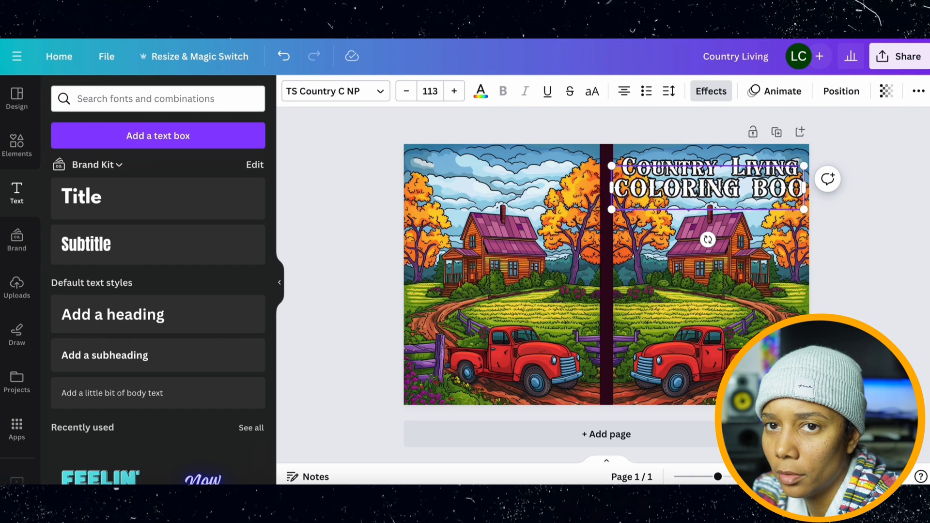
text(K FOR ADULST)
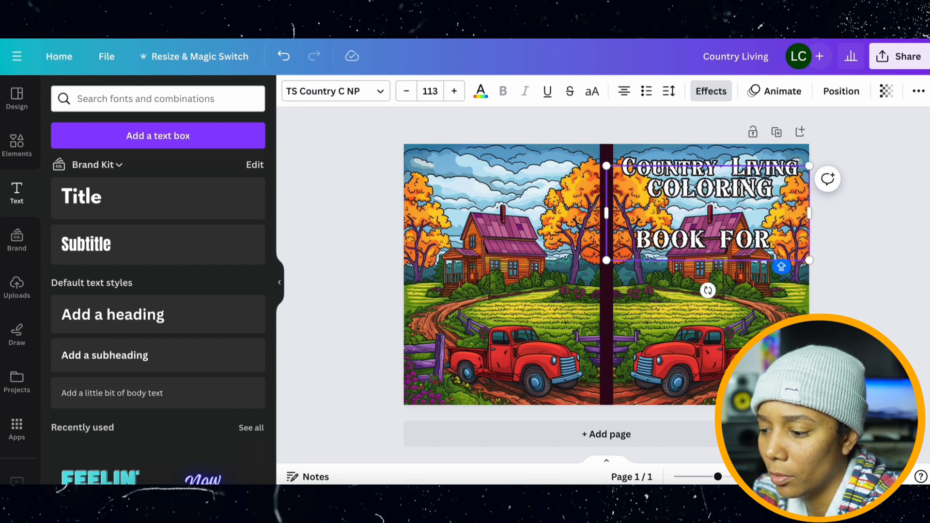
key(BackSpace)
key(BackSpace)
text(TS)
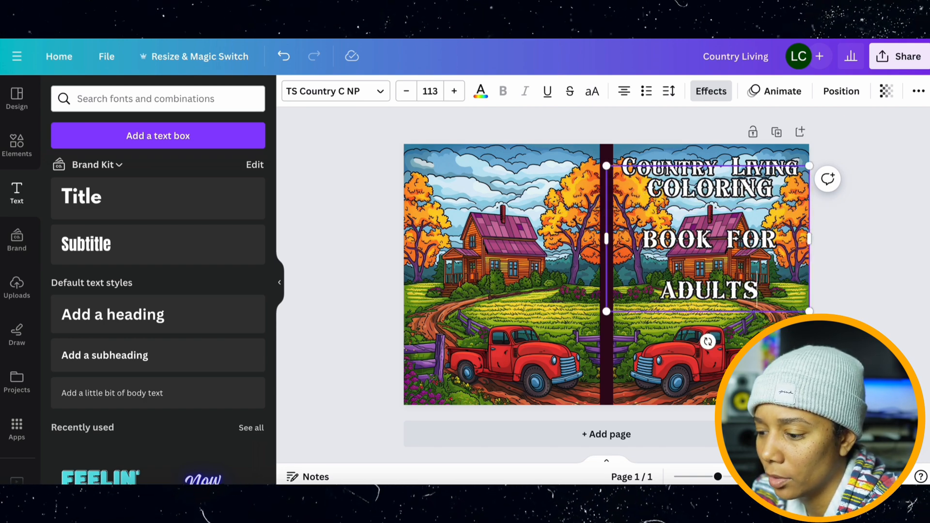
- Set the font size of the "COLORING BOOK FOR ADULTS" subtitle to 80
click(419, 93)
text(80)
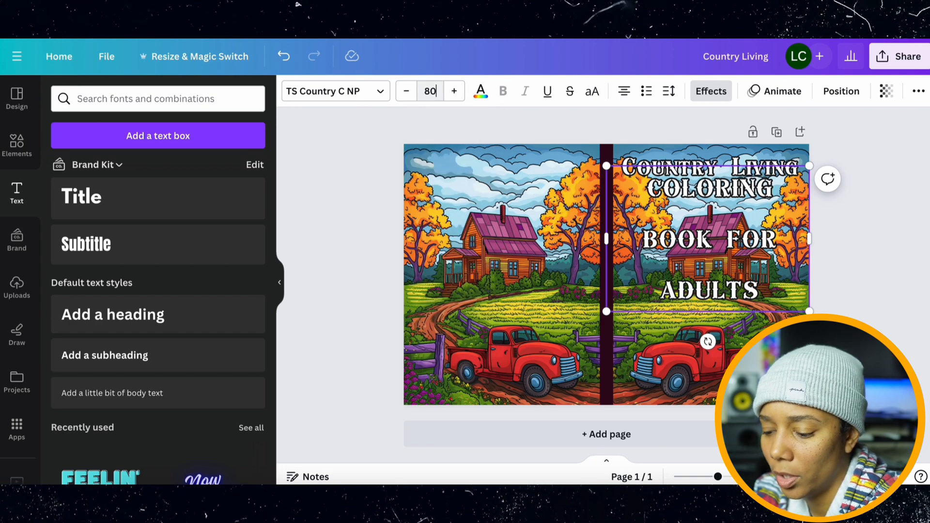
key(Return)
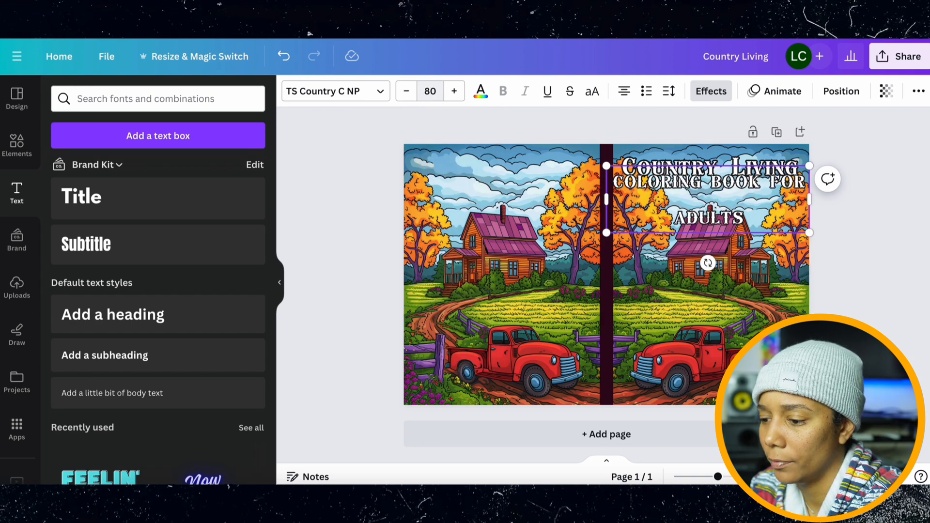
- Shrink the "COLORING BOOK FOR ADULTS" subtitle to size 47.2 on a single line and move it just below the "Country Living" title
click(422, 91)
click(422, 91)
click(421, 91)
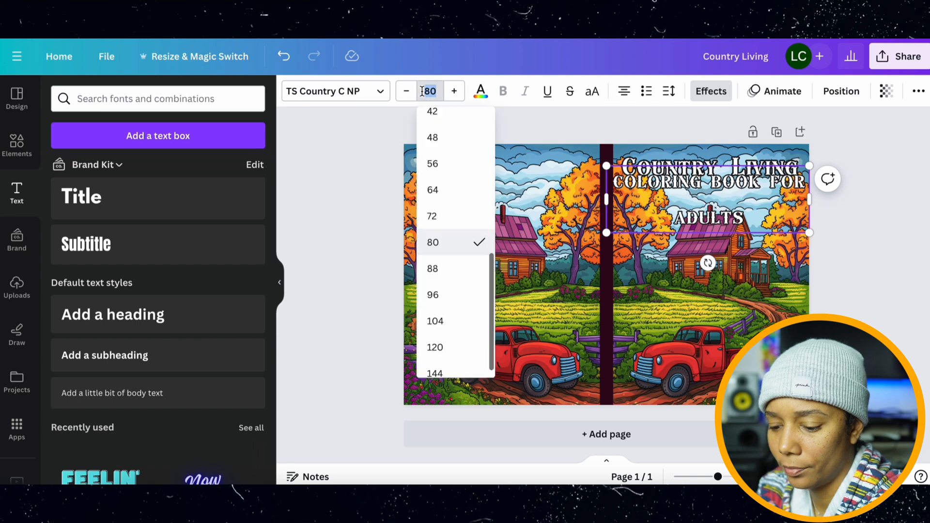
text(60)
key(Return)
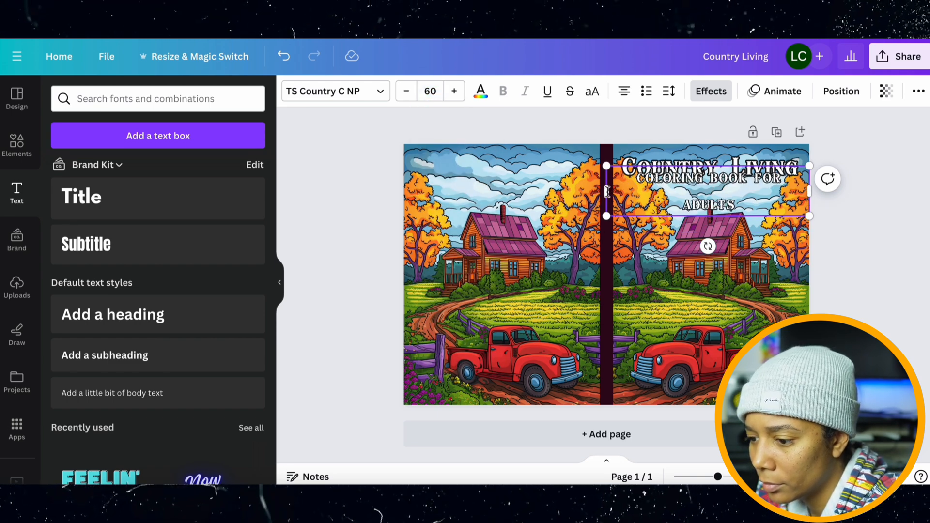
drag(603, 192, 612, 170)
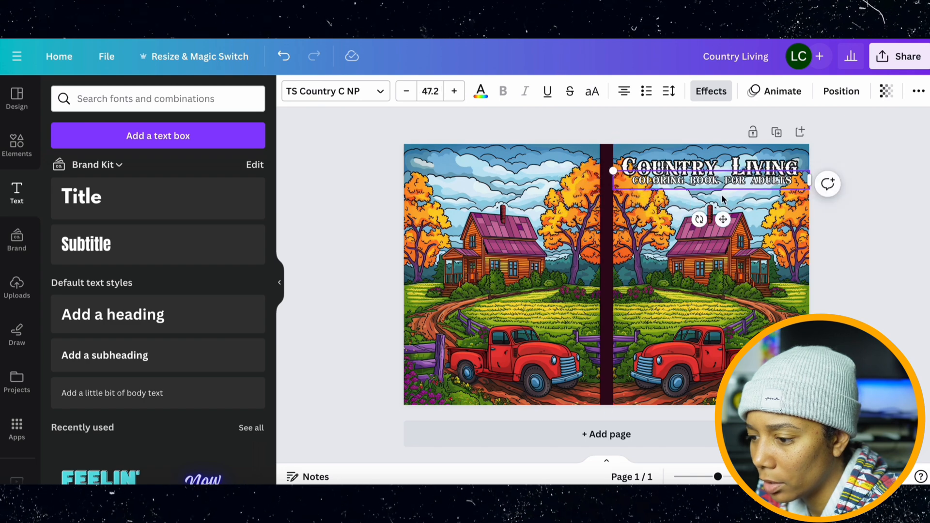
drag(726, 221, 723, 223)
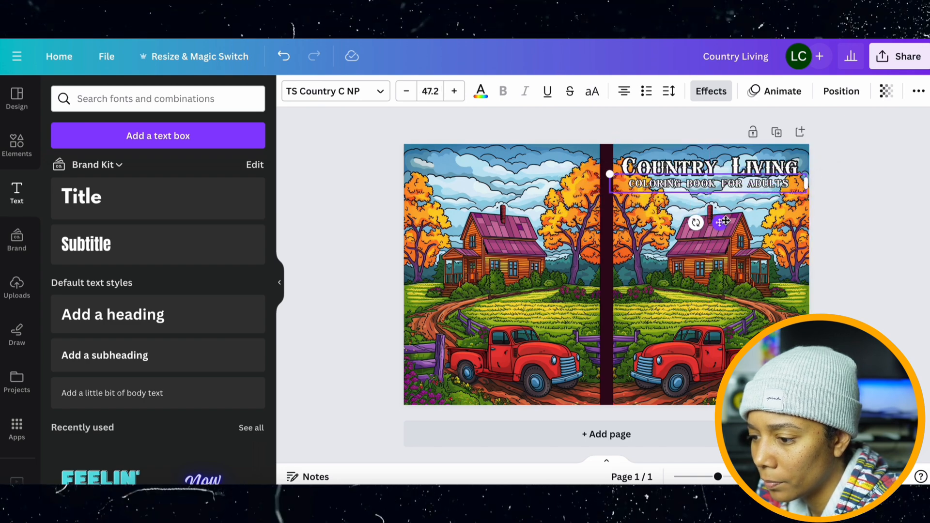
- Fine-tune the subtitle's position so it sits centered directly beneath the title within the front cover's width
scroll(746, 224, up, 5)
scroll(745, 223, up, 2)
scroll(748, 226, up, 5)
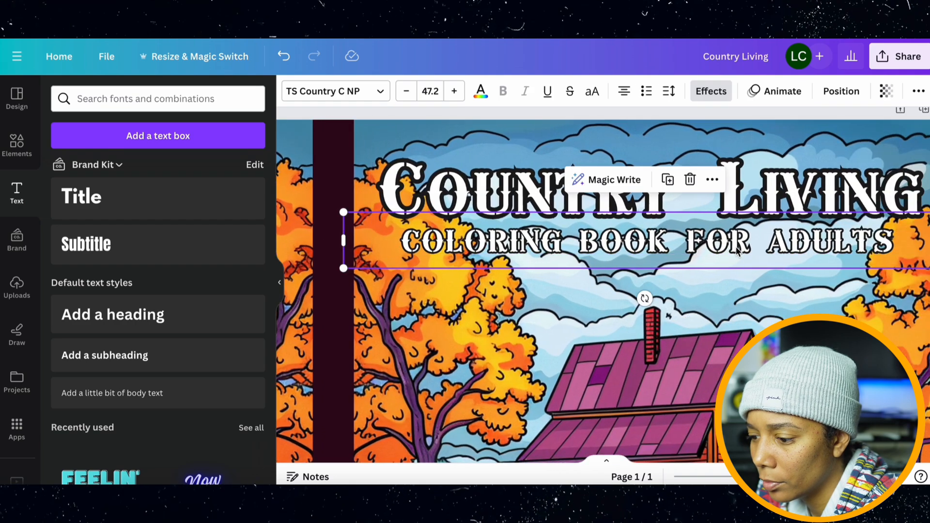
drag(746, 248, 749, 244)
scroll(749, 245, down, 5)
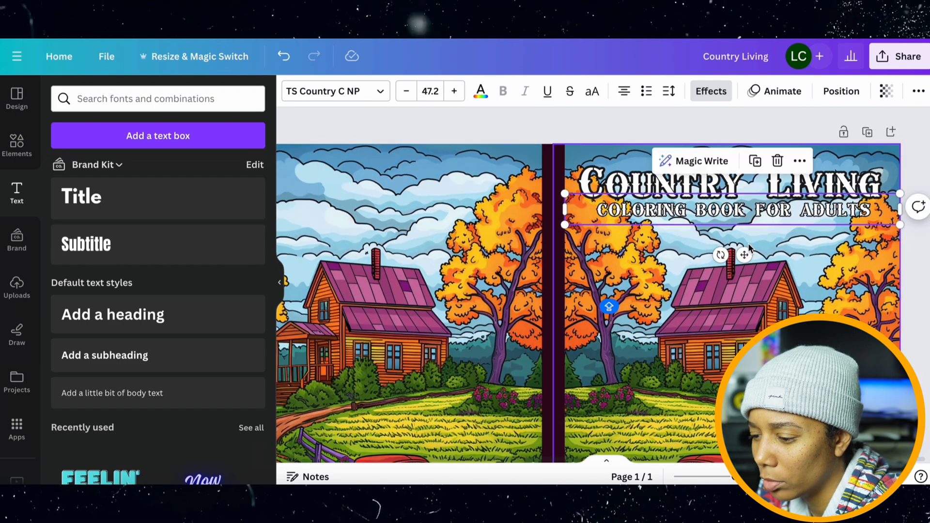
click(924, 280)
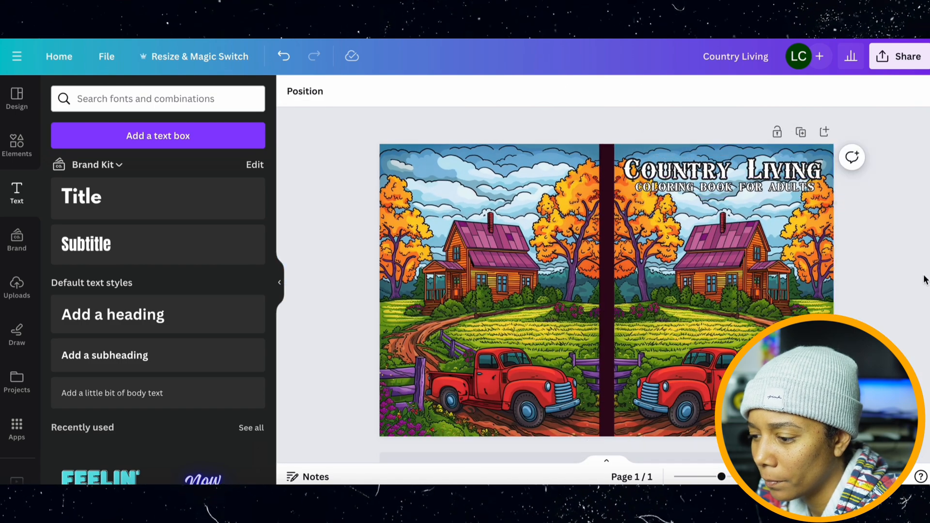
click(763, 193)
drag(763, 190, 764, 191)
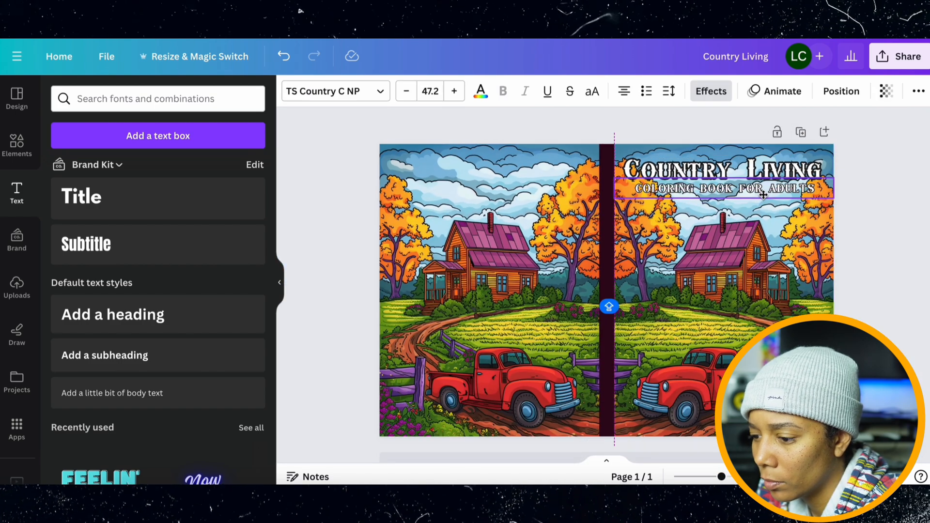
click(864, 244)
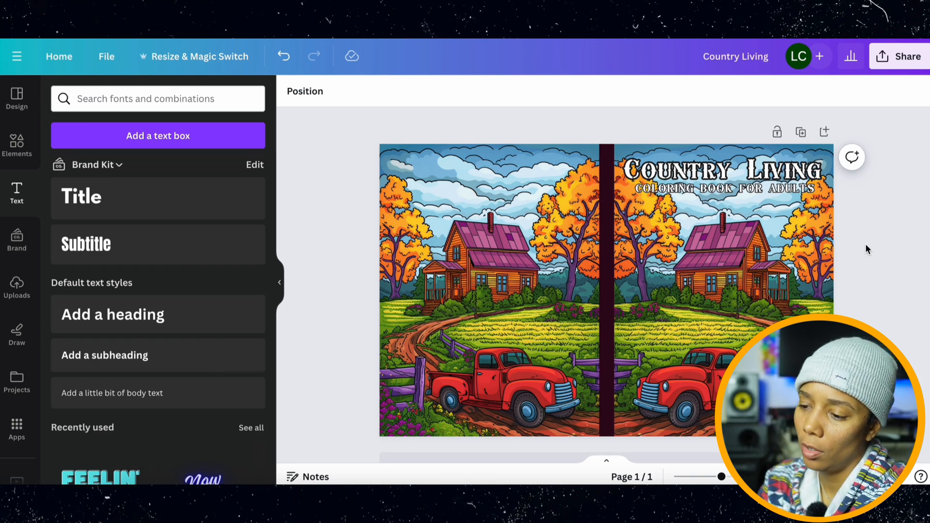
- Add a square shape and reshape it into a full-width banner behind the title and subtitle, reaching the front cover's upper edge
click(17, 148)
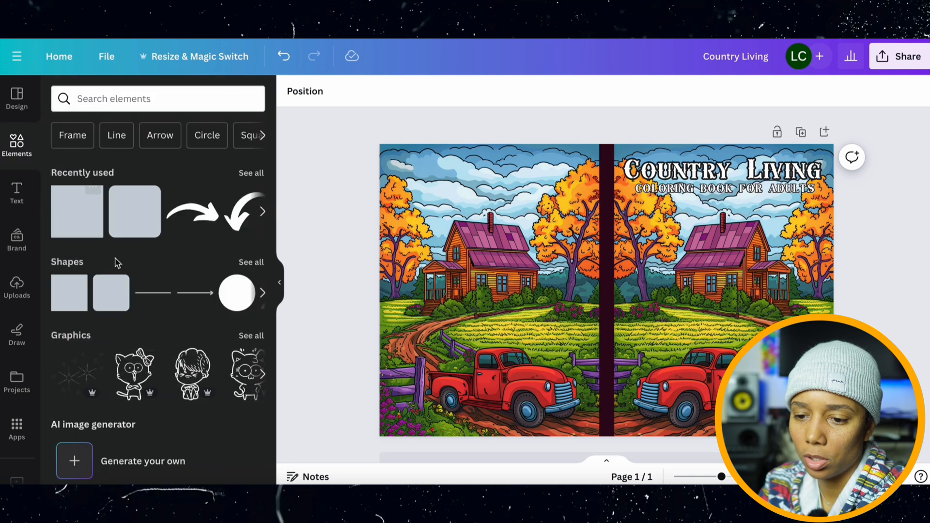
click(86, 234)
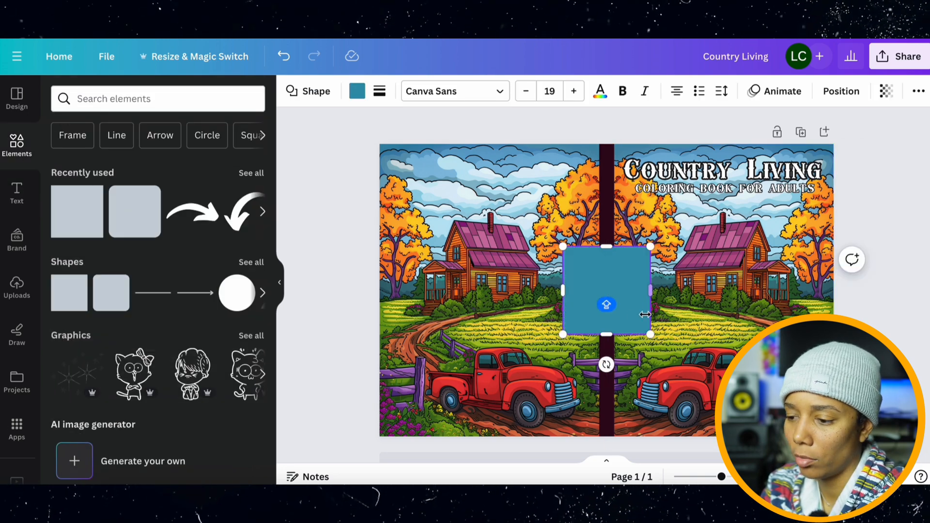
drag(613, 251, 614, 269)
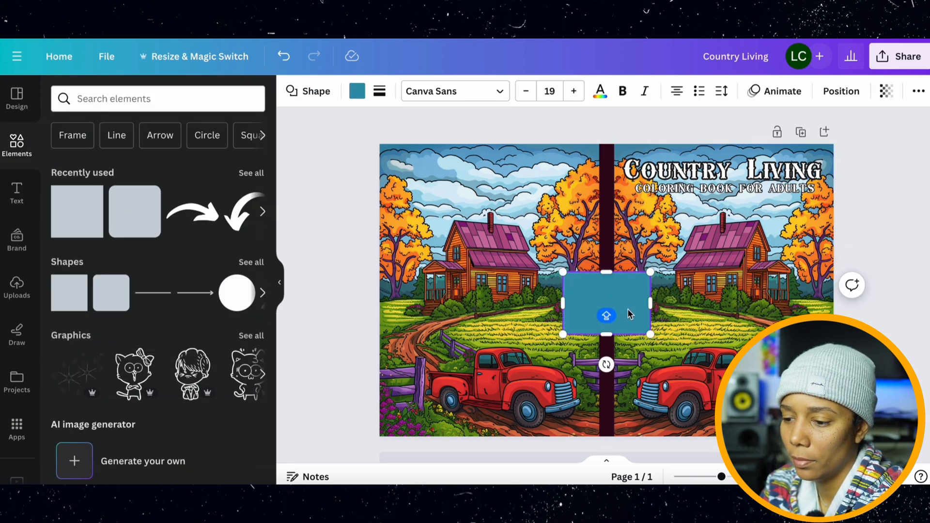
drag(633, 310, 834, 167)
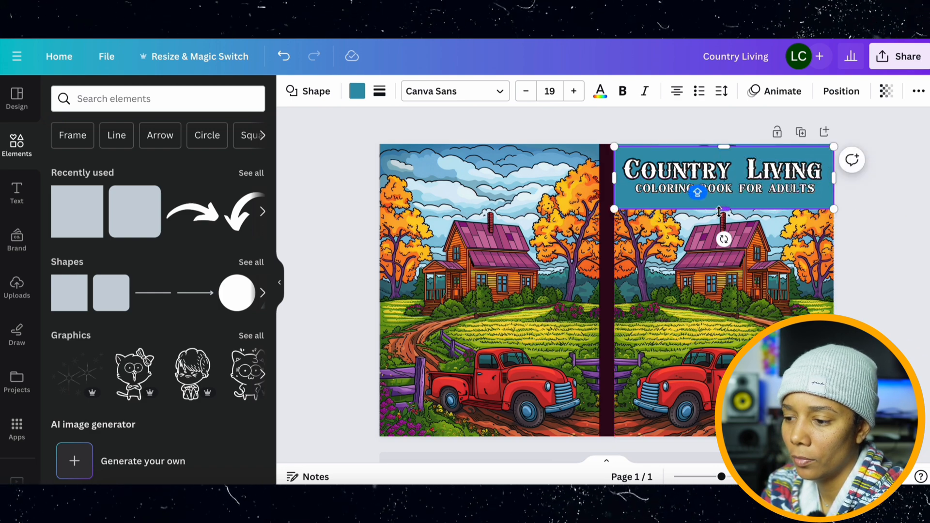
drag(719, 209, 721, 206)
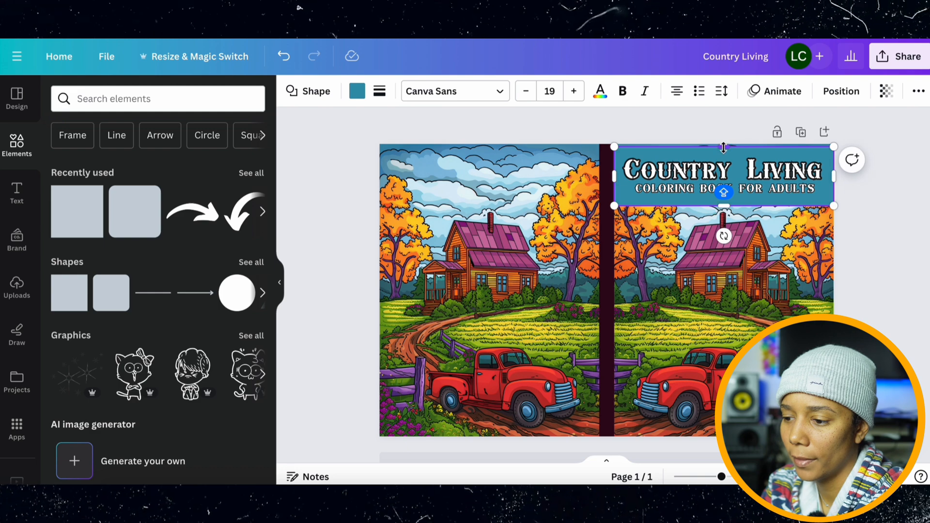
drag(722, 143, 724, 141)
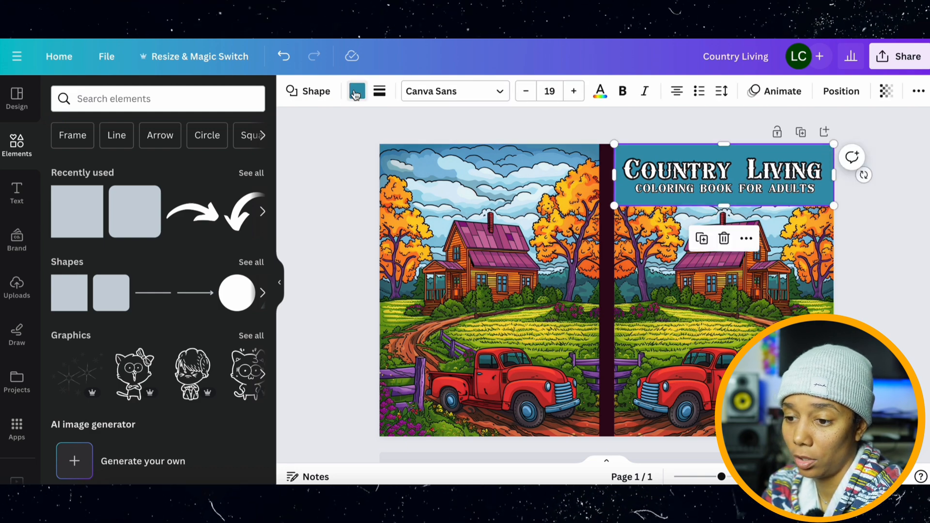
- Try white as the title banner's fill, and set it to the light blue from the photo colors
click(357, 92)
click(211, 280)
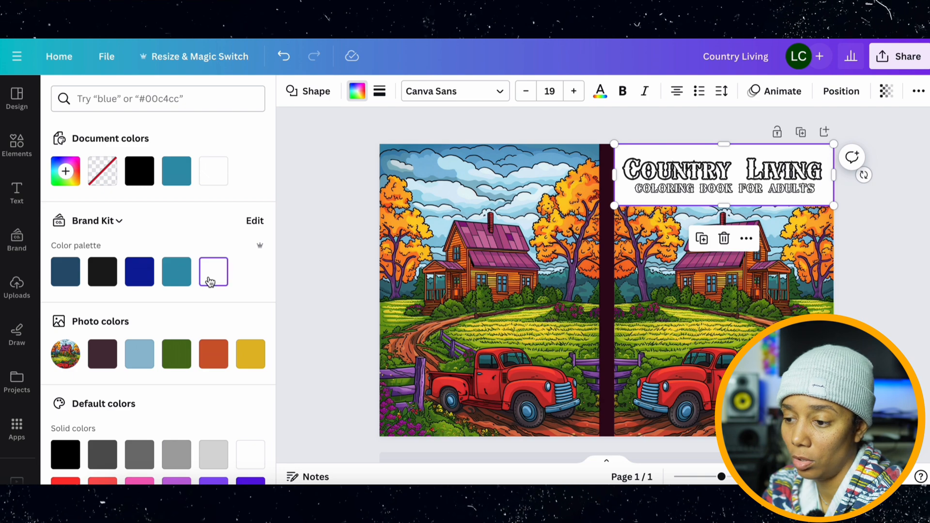
click(139, 358)
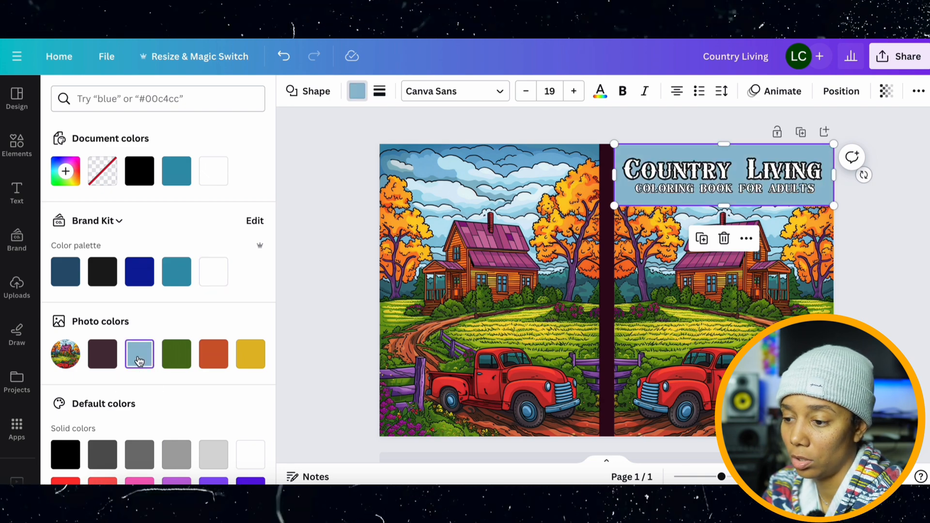
scroll(109, 308, down, 3)
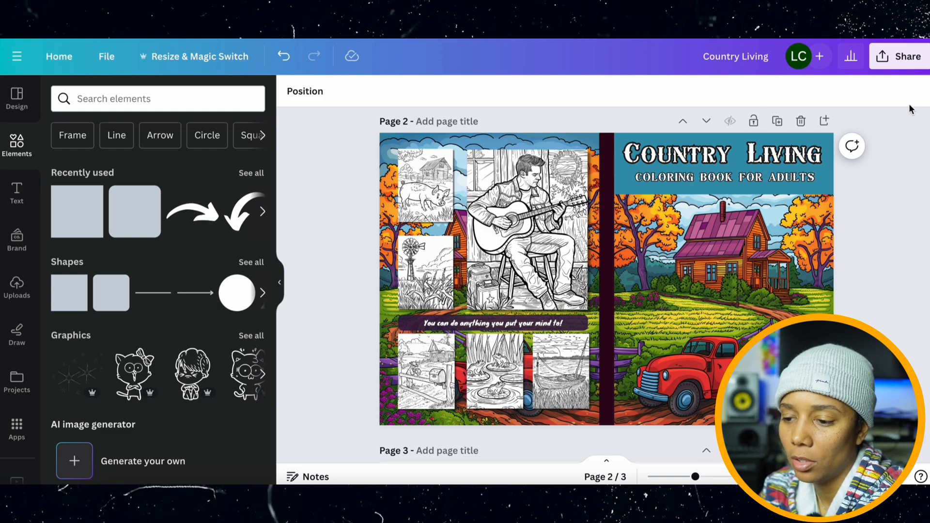
- Download all three pages of the cover design as PNG at size 1
click(893, 57)
click(697, 386)
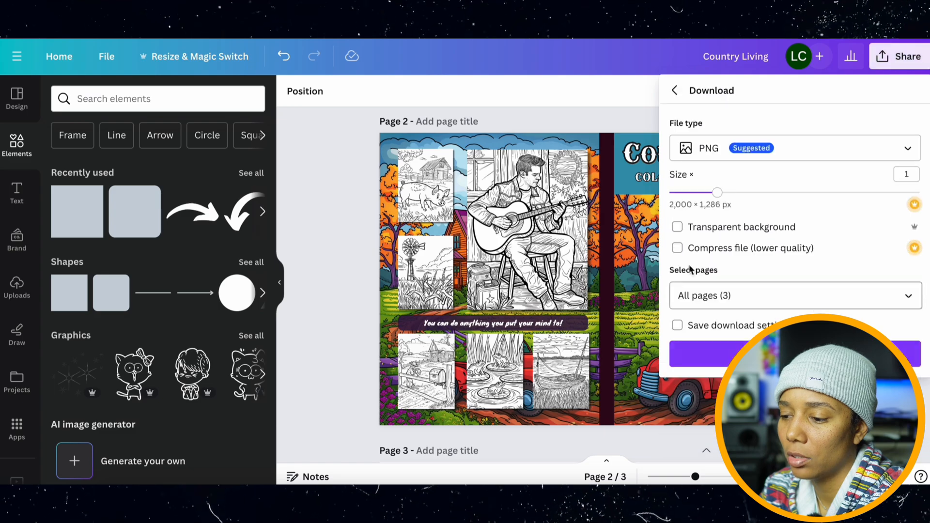
click(693, 354)
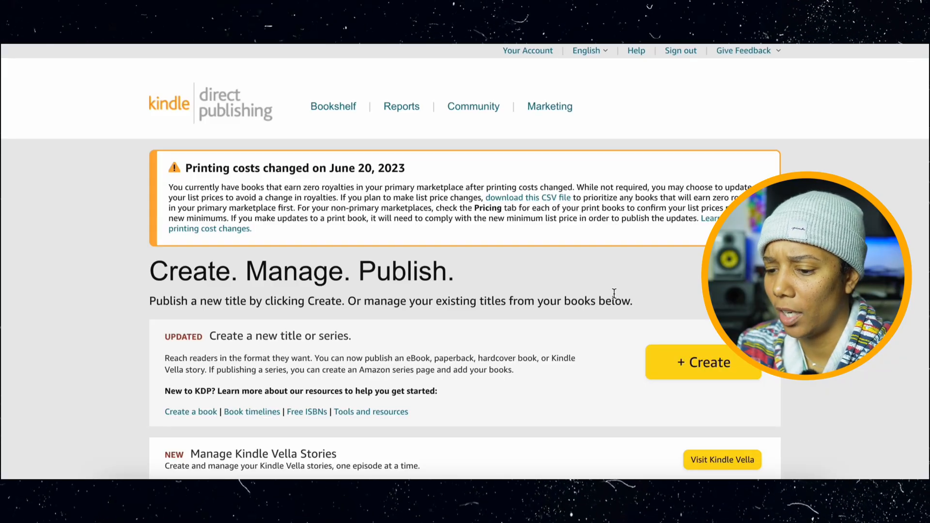
- Switch to Kindle Direct Publishing, start a new paperback and enter "Country Living Coloring Book for Adults" as its title
click(659, 366)
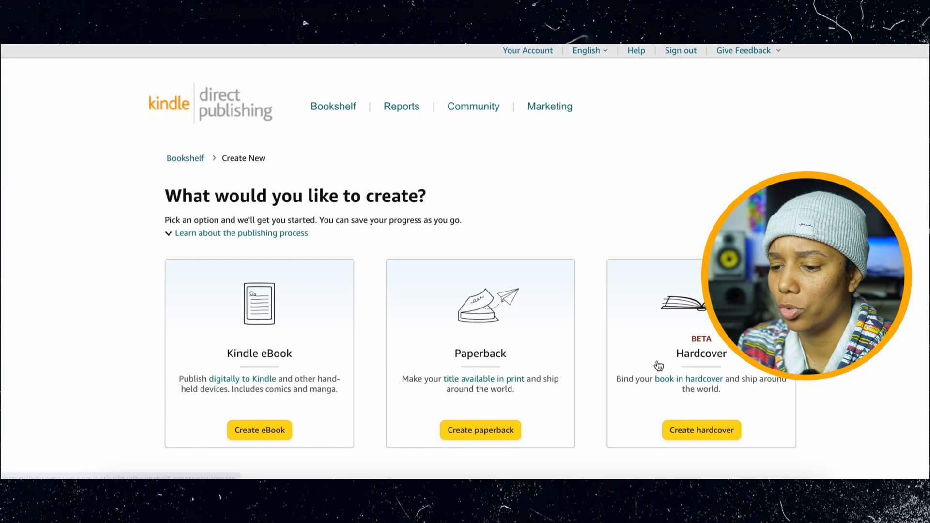
click(475, 432)
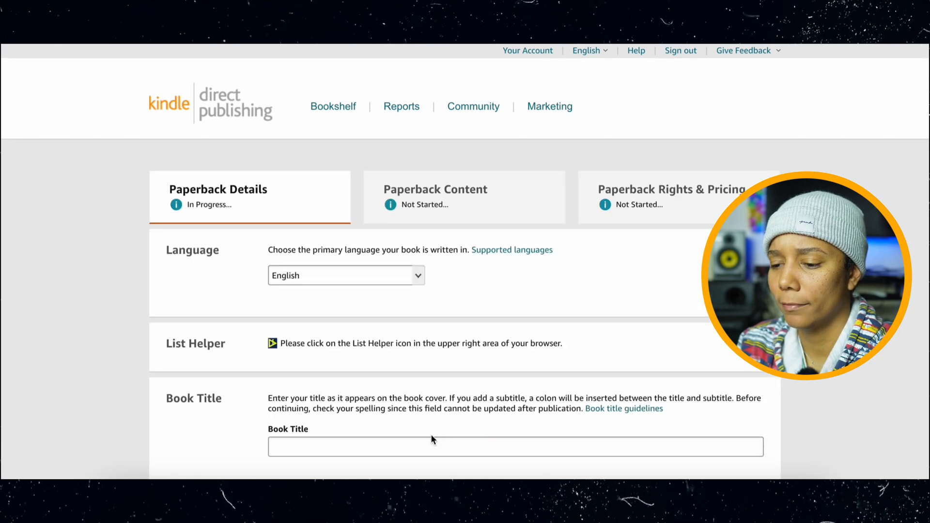
click(431, 445)
scroll(431, 436, down, 4)
text(C)
text(OUN)
key(BackSpace)
key(BackSpace)
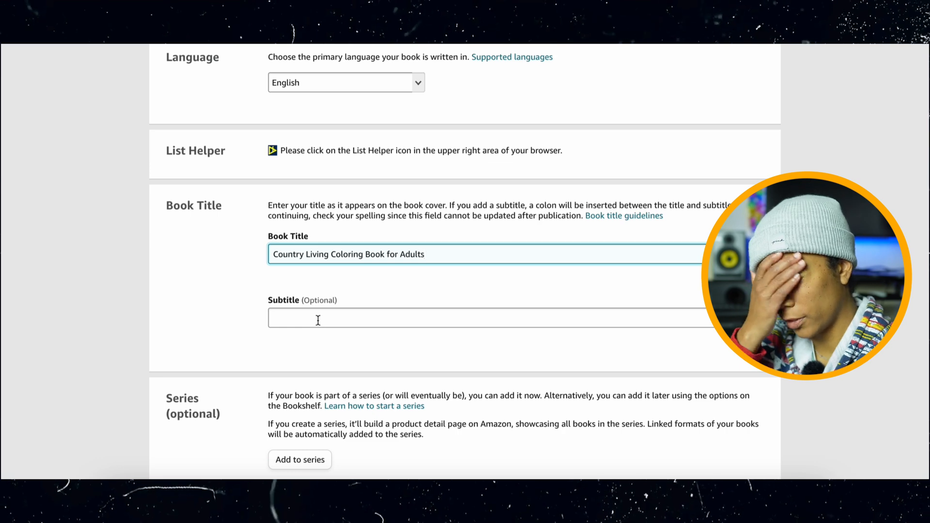
- Enter the paperback's subtitle, beginning with "Country Living Farm Life and Scenic Landscape for"
click(401, 315)
text(Country Living Farm Life)
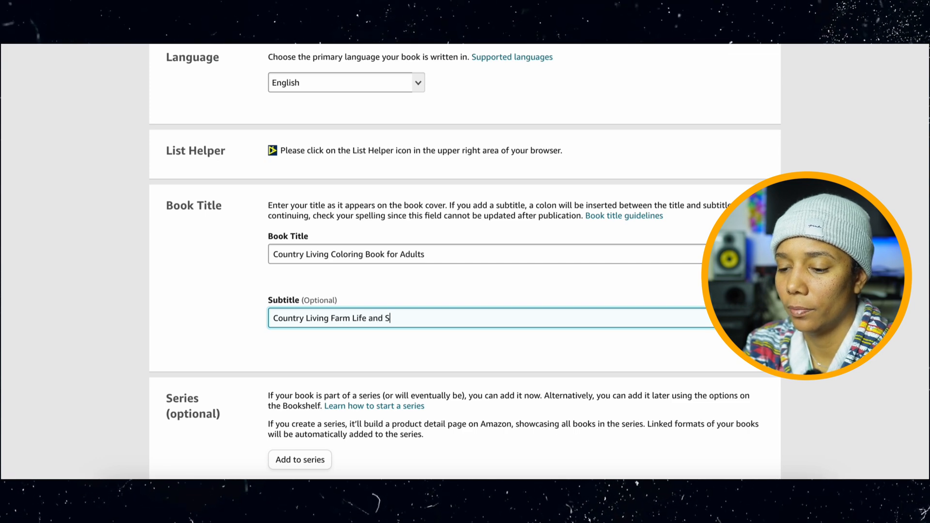
text(and Scenic Landscape for Relaz)
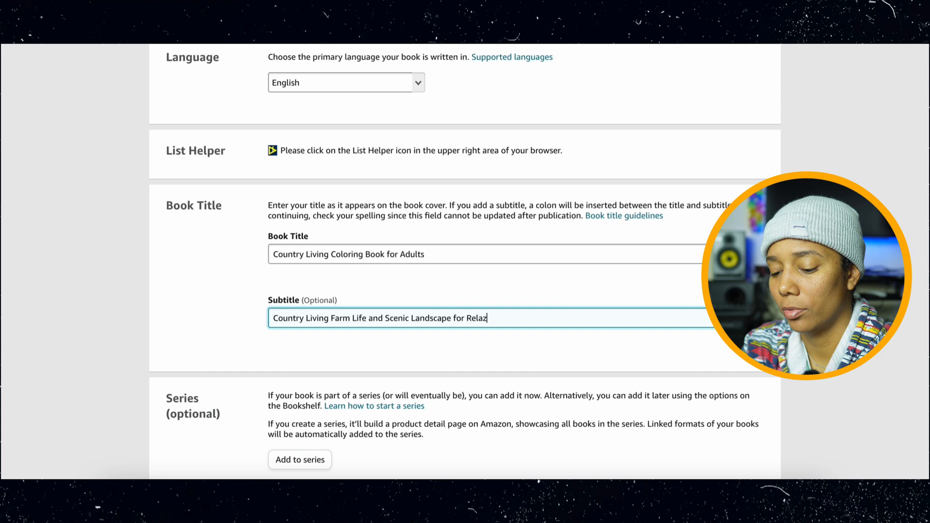
- Enter the primary author's pen name, using "The" as the prefix and filling in the first name
scroll(225, 404, down, 5)
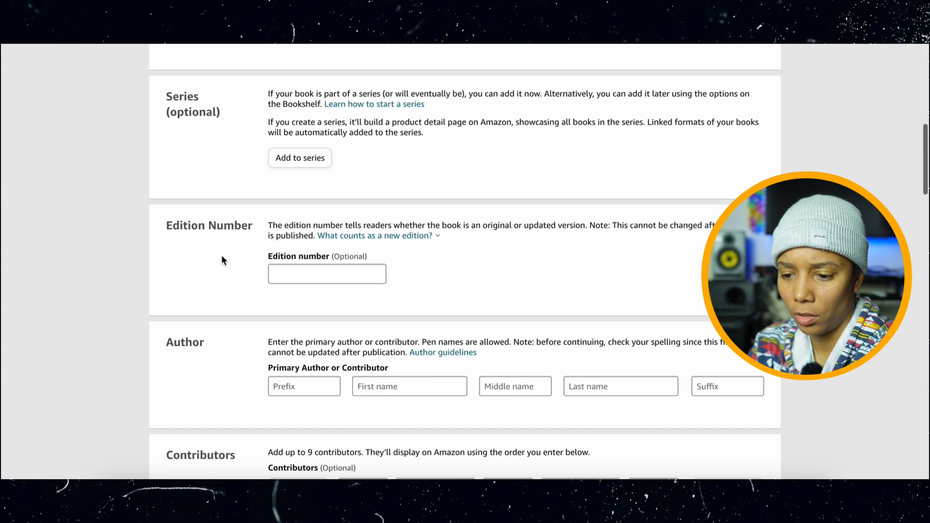
scroll(249, 258, down, 2)
click(382, 274)
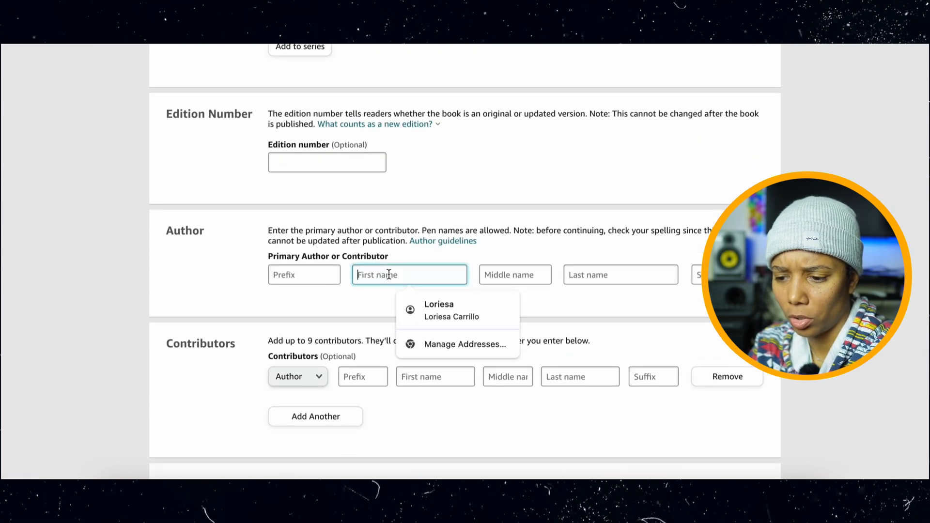
click(335, 275)
text(The)
key(Tab)
text(Mandi)
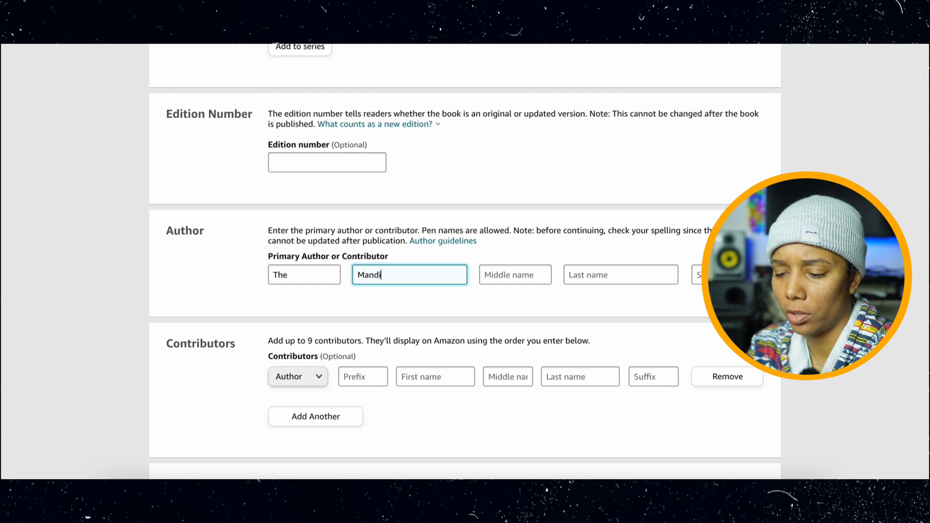
key(Tab)
- Paste the prepared country living coloring book text, including its bulleted feature list, as the book's description
scroll(326, 341, down, 3)
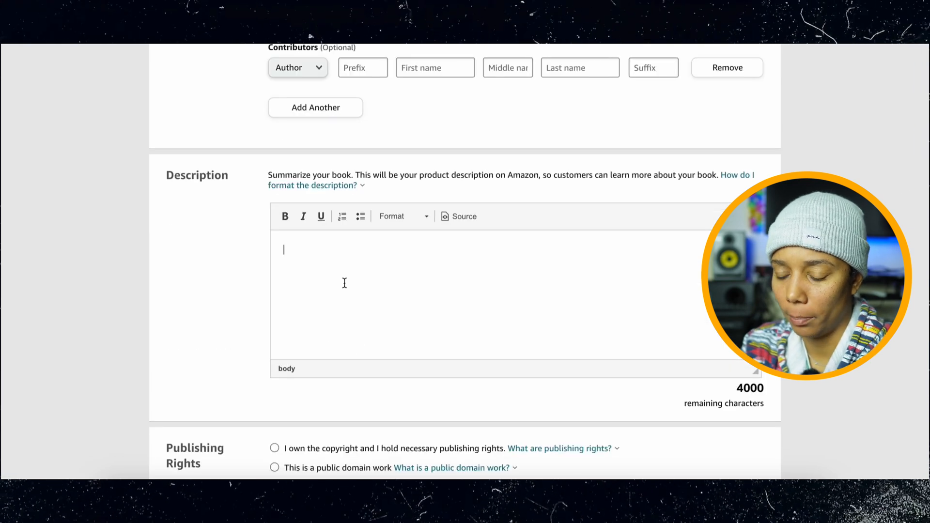
click(658, 302)
key(ctrl+v)
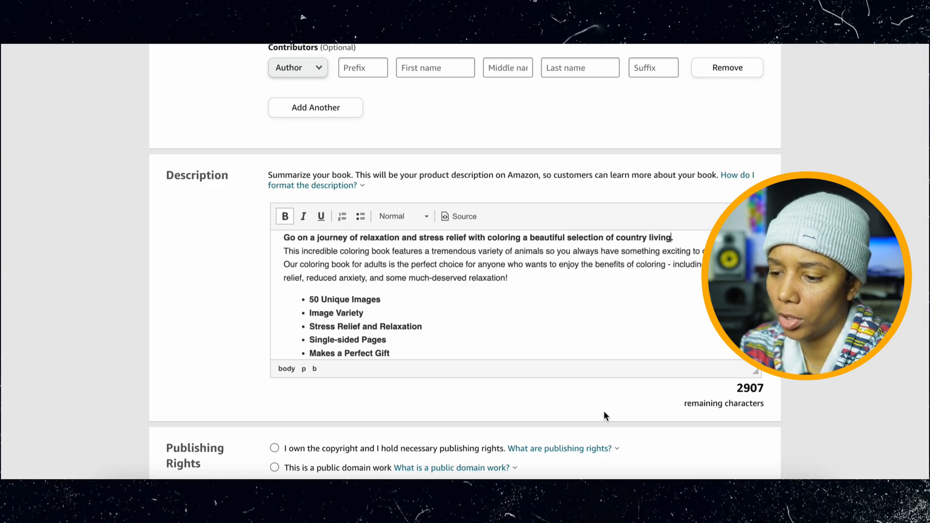
- Declare ownership of the copyright and publishing rights, and answer No to sexually explicit images or title
scroll(603, 414, down, 4)
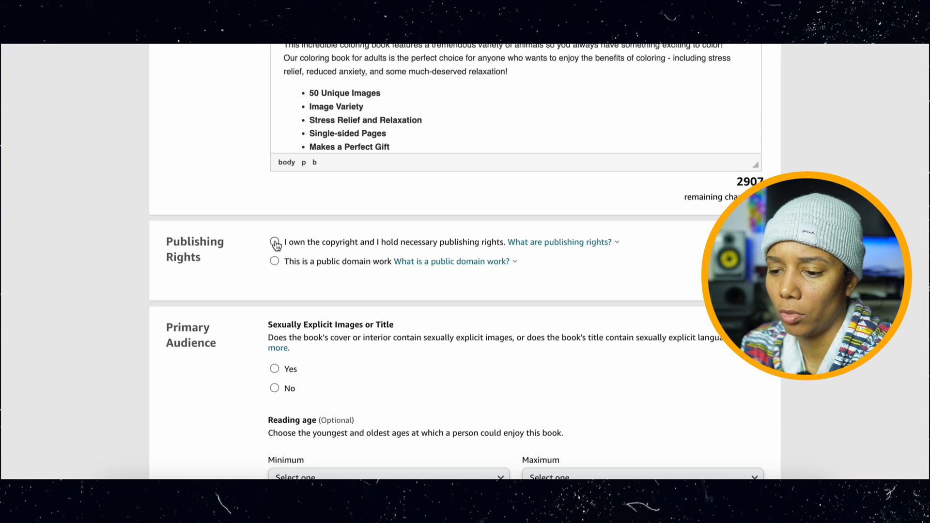
scroll(276, 245, down, 4)
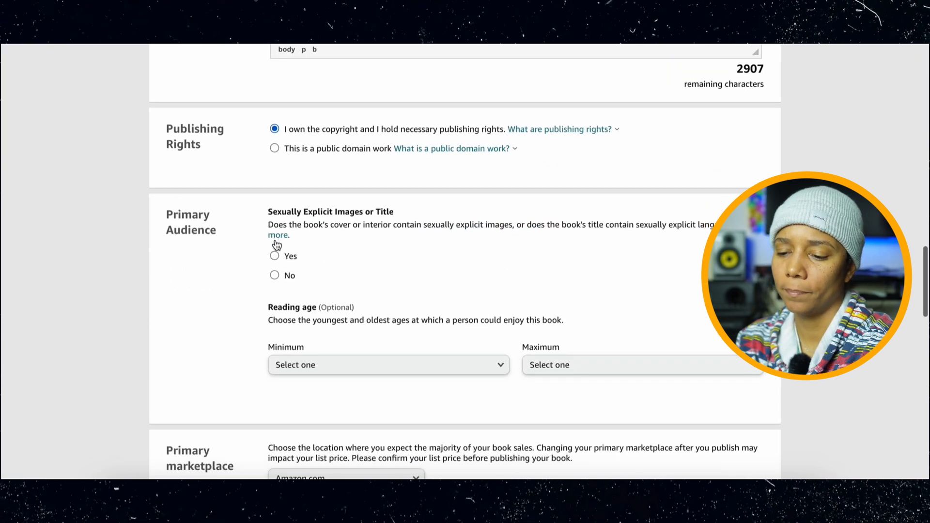
click(276, 187)
scroll(308, 193, down, 2)
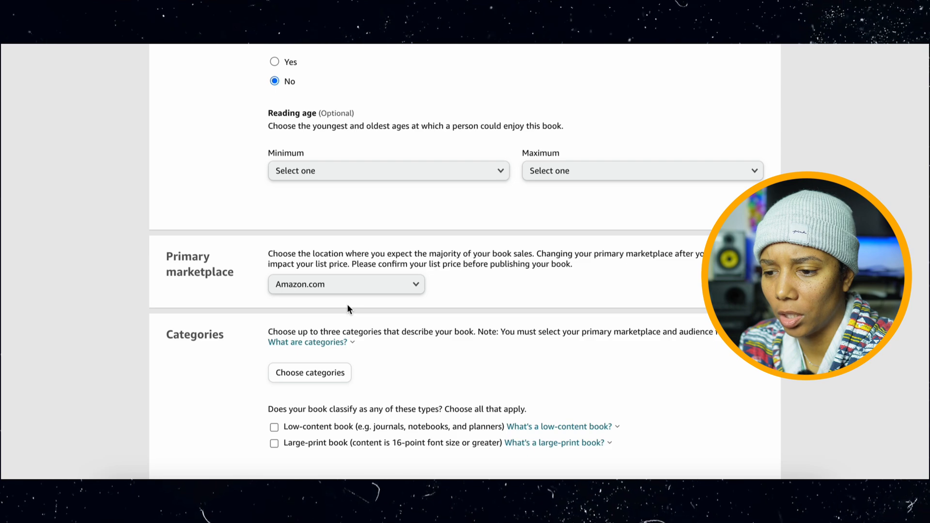
- Choose the category Crafts, Hobbies & Home, subcategory Coloring Books for Grown-Ups, with the General placement
scroll(347, 304, down, 3)
click(317, 220)
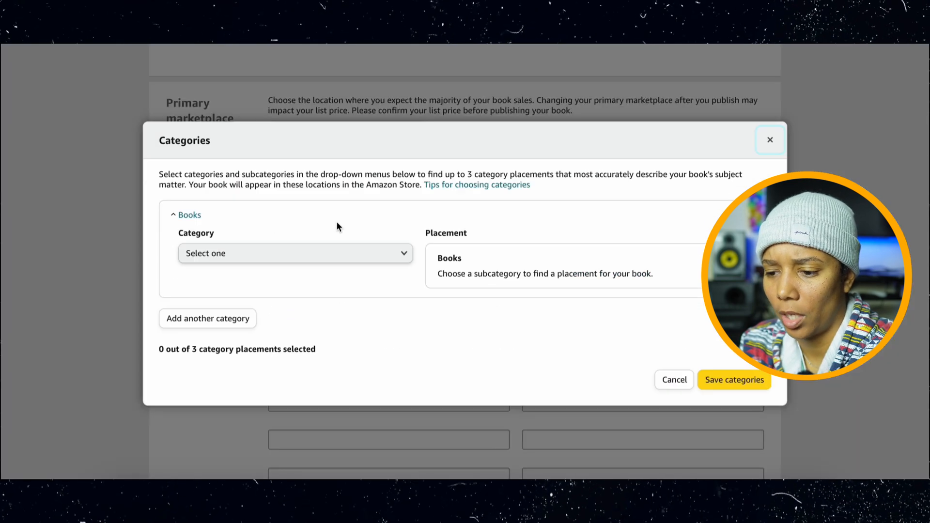
click(339, 251)
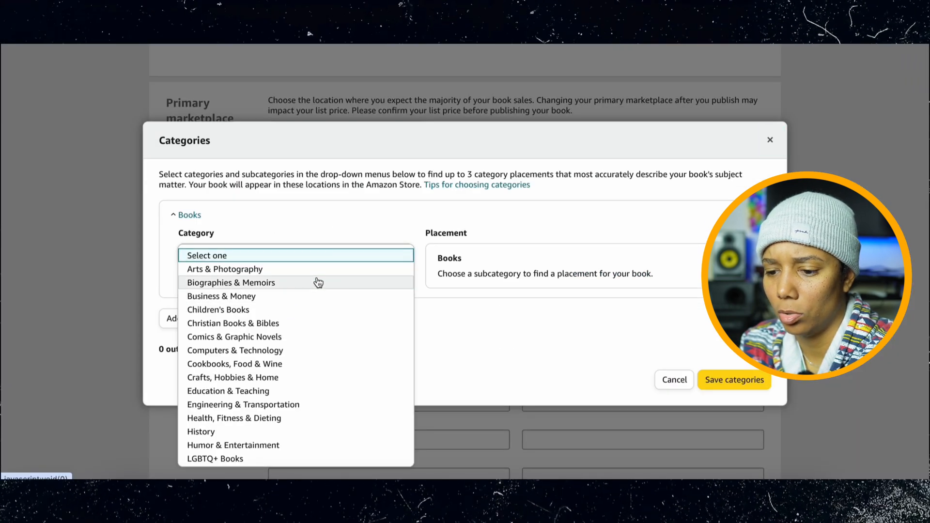
click(320, 377)
click(365, 296)
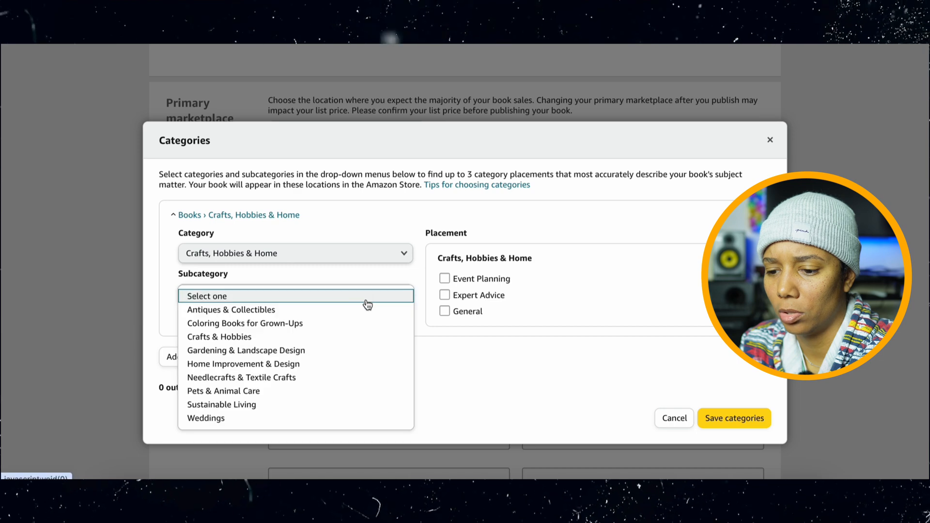
click(361, 321)
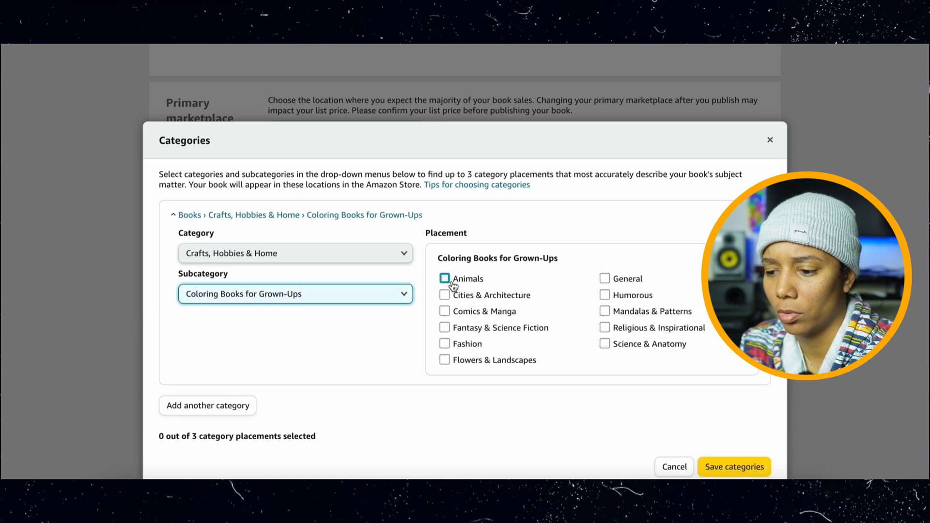
click(603, 281)
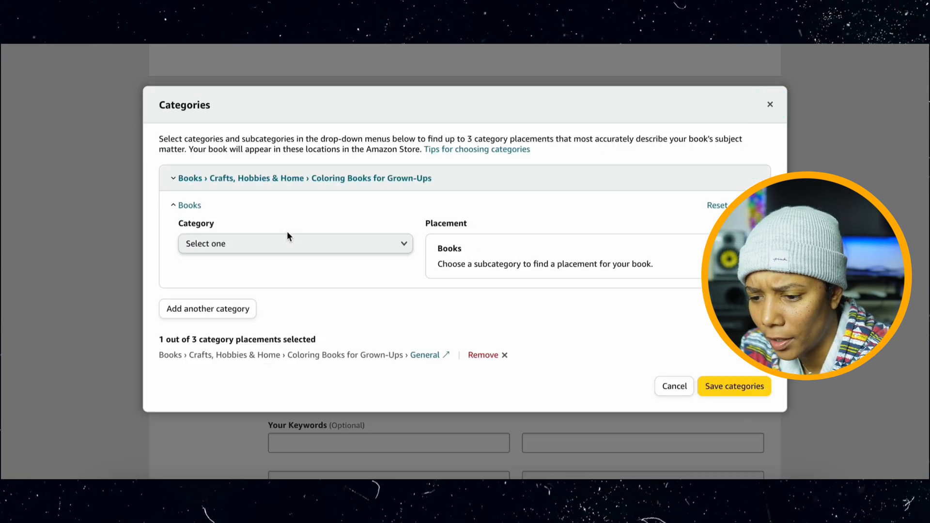
- Select the Animals placement under Crafts, Hobbies & Home, Coloring Books for Grown-Ups as the second category and save the categories
click(290, 241)
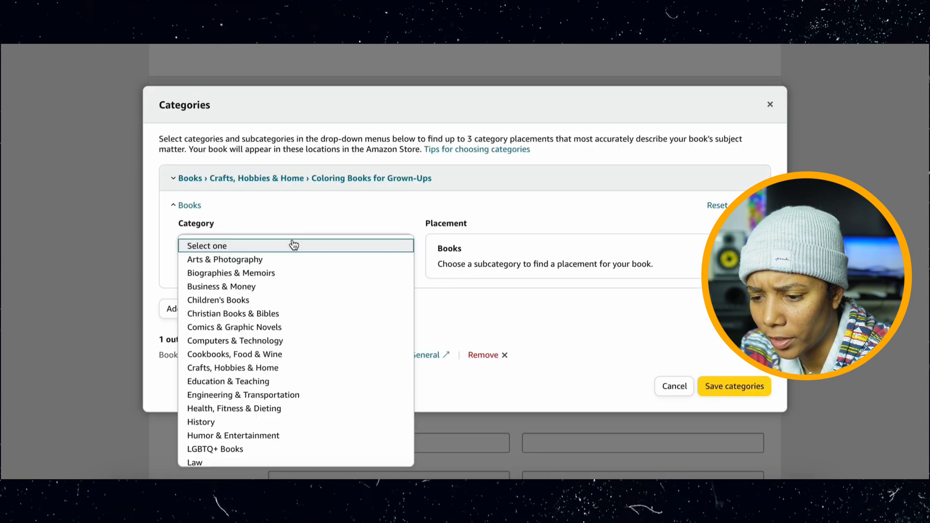
click(284, 366)
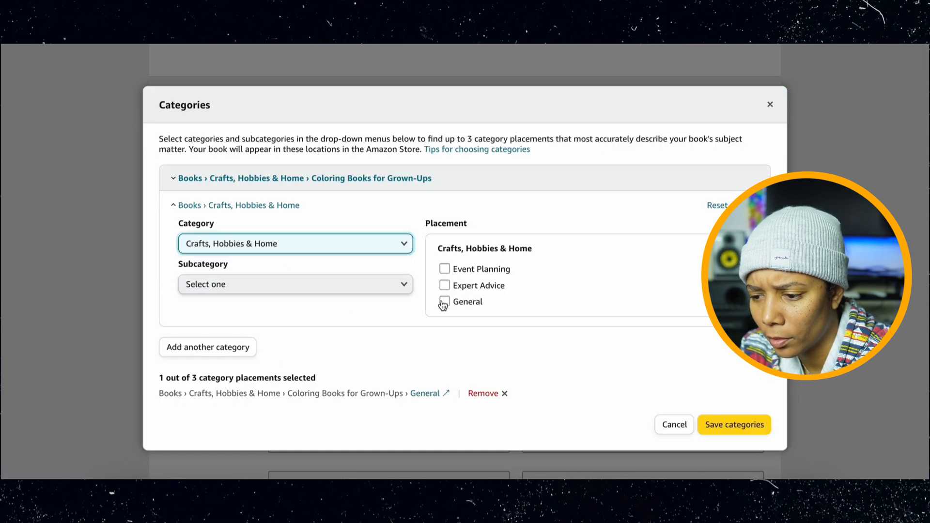
click(339, 293)
click(328, 315)
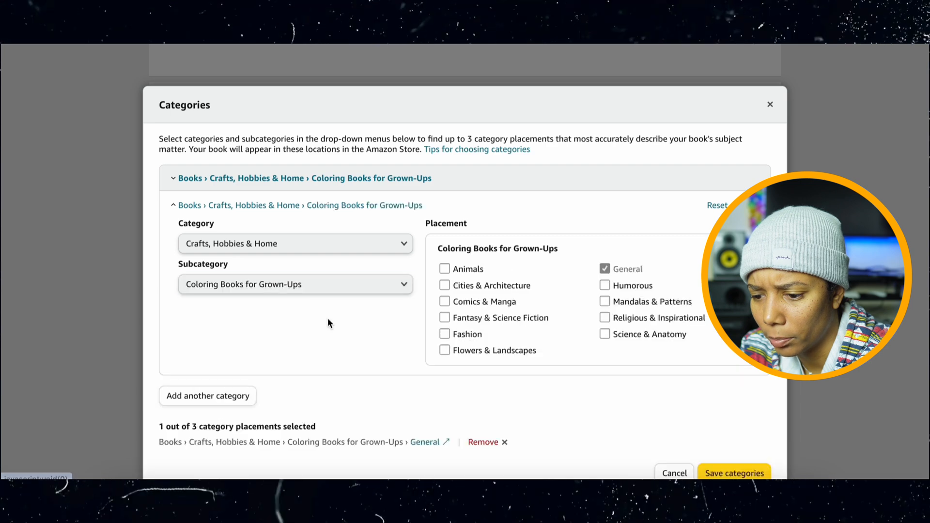
click(445, 269)
scroll(601, 358, down, 2)
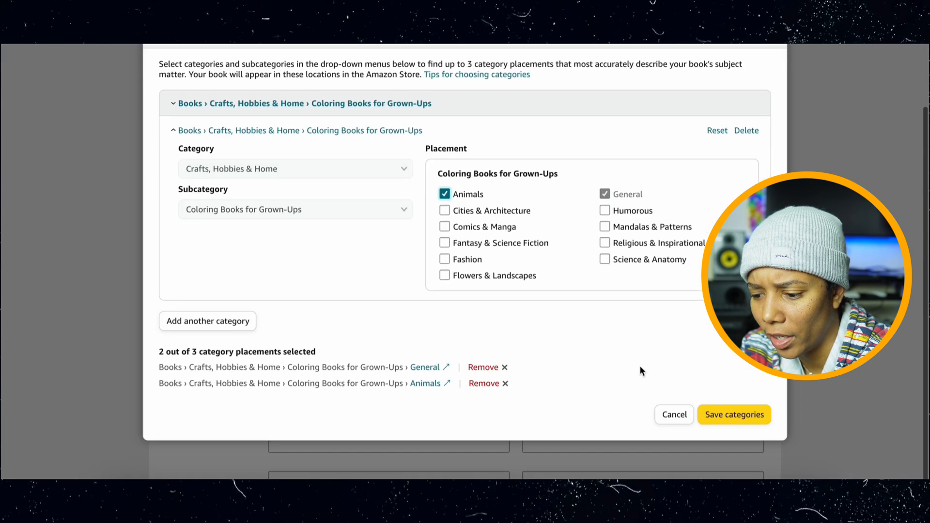
click(733, 414)
- Fill in the seven keywords, including "country living coloring book", "gifts under $10", "grandmother gifts" and "colouring pages for adults"
scroll(446, 254, down, 5)
click(339, 181)
text(country)
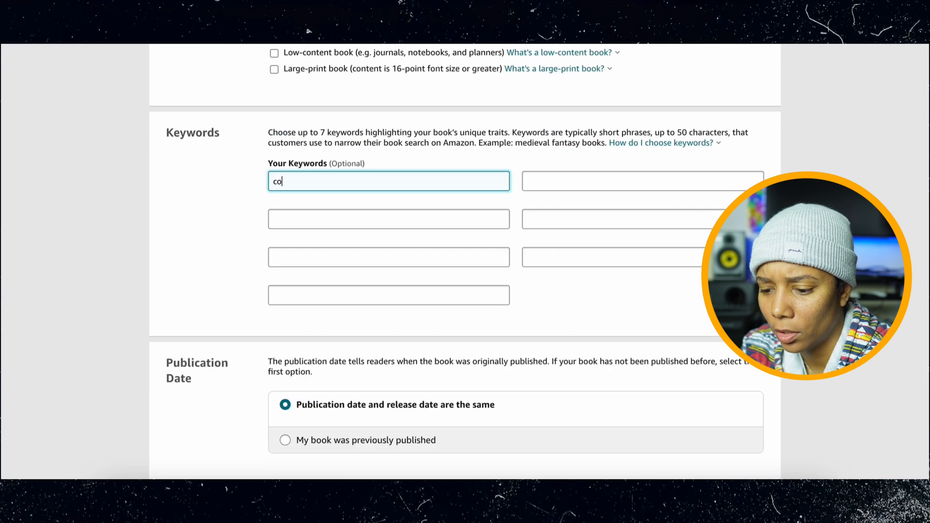
text( living coloring book)
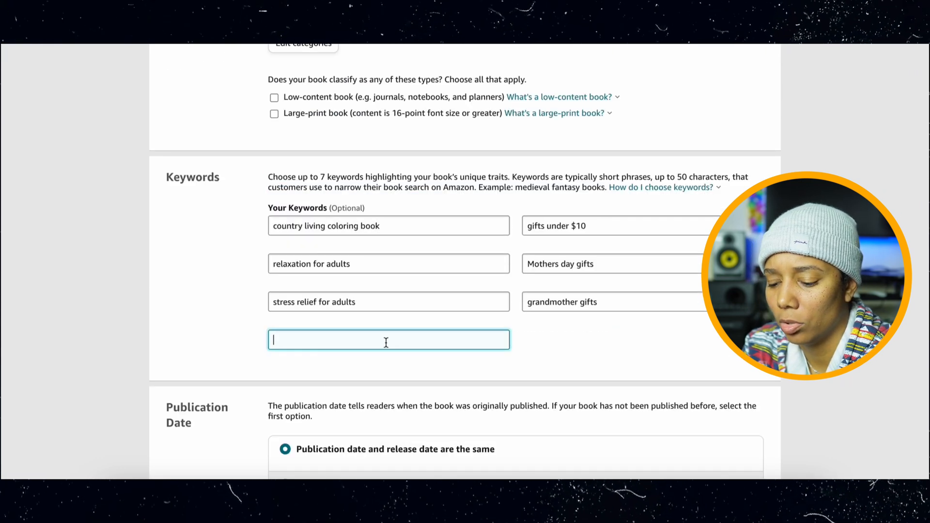
text(ouring)
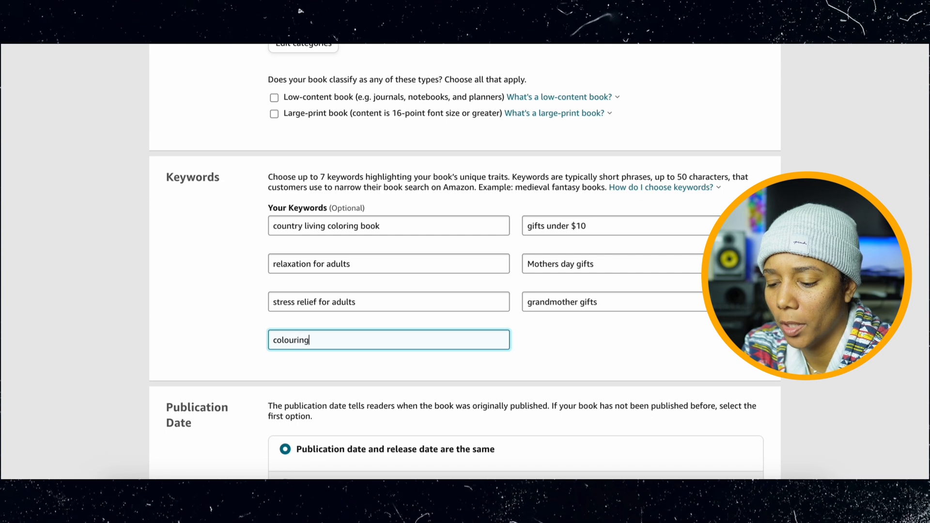
text( pages fof)
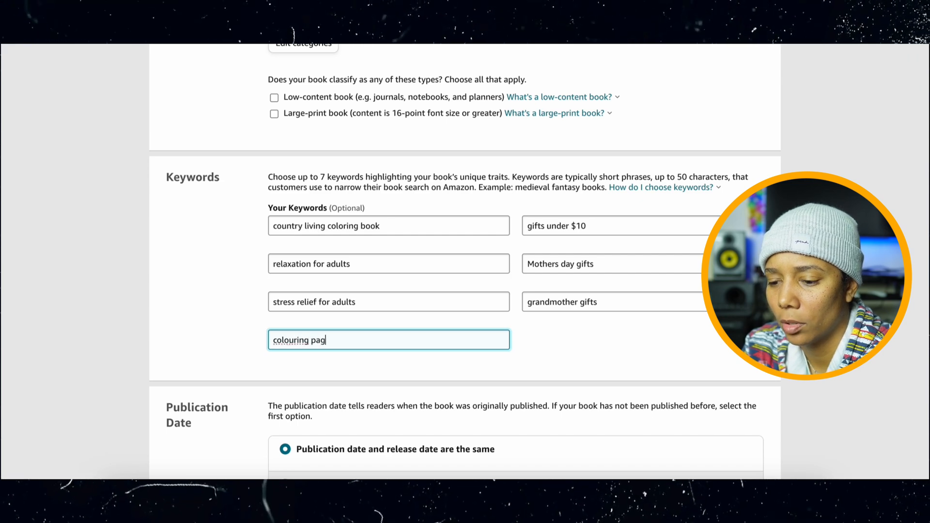
key(BackSpace)
text(r adults)
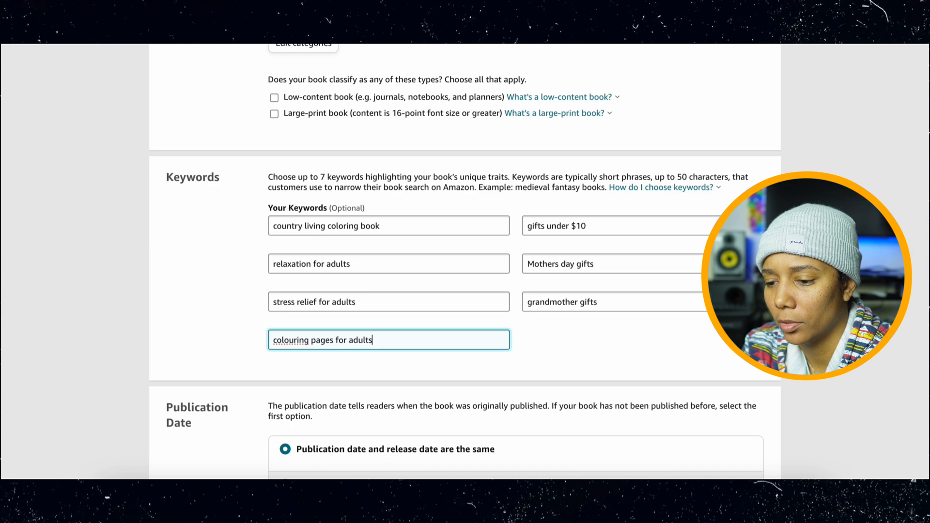
- Save the paperback details, continue to the content page and request a free KDP ISBN
scroll(399, 250, down, 5)
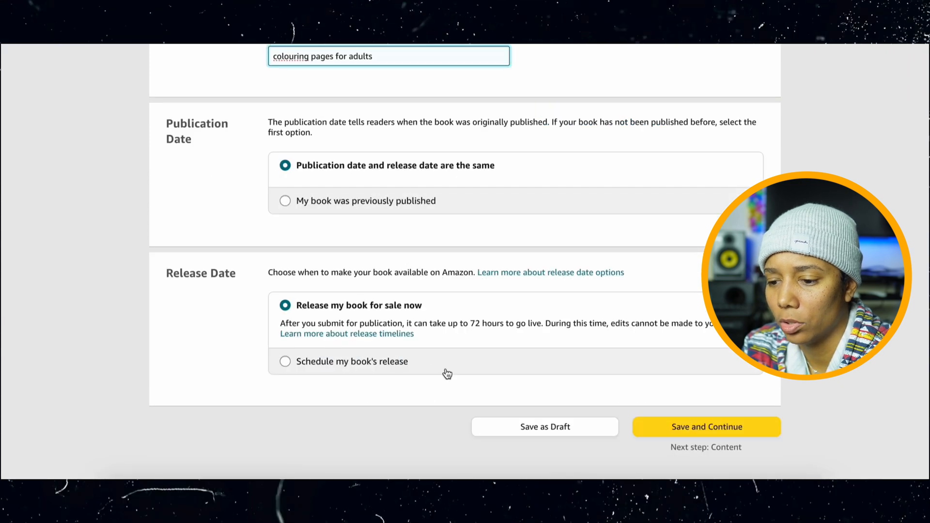
click(708, 430)
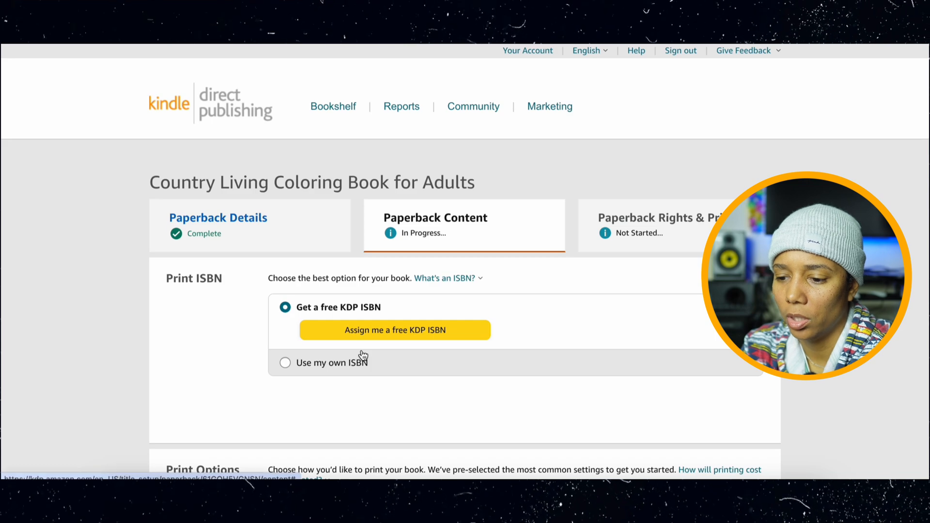
scroll(388, 353, down, 2)
click(413, 213)
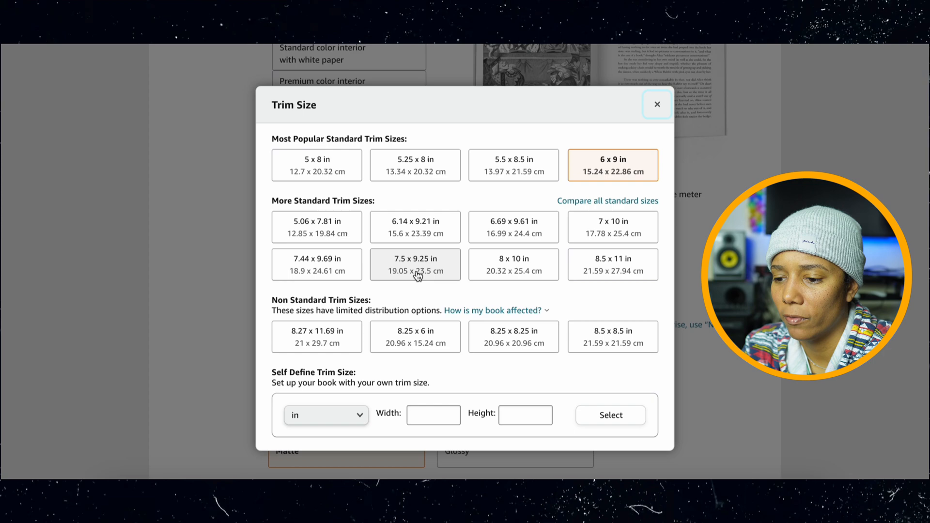
- Set the paperback's trim size to 8.5 x 11 in
click(340, 336)
click(467, 278)
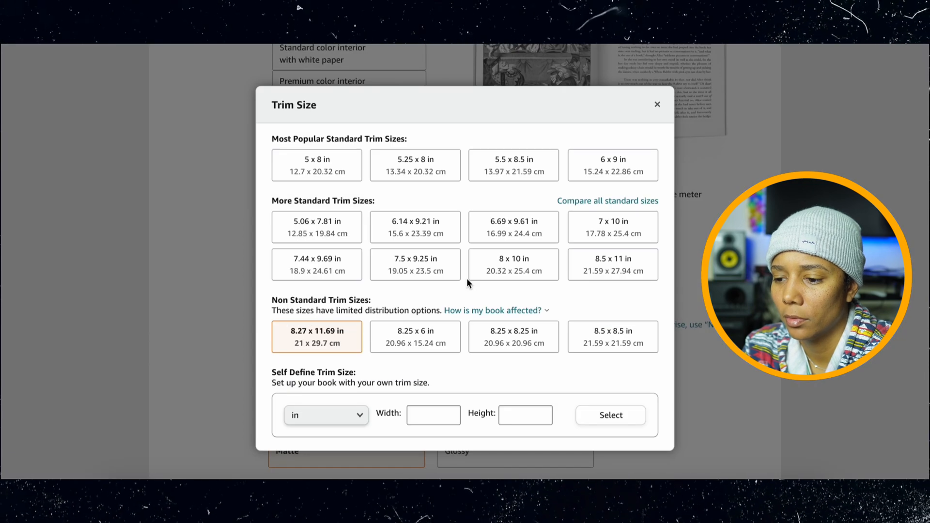
click(614, 266)
- Set the bleed setting to Bleed (PDF only) and the paperback cover finish to Glossy
scroll(621, 271, down, 2)
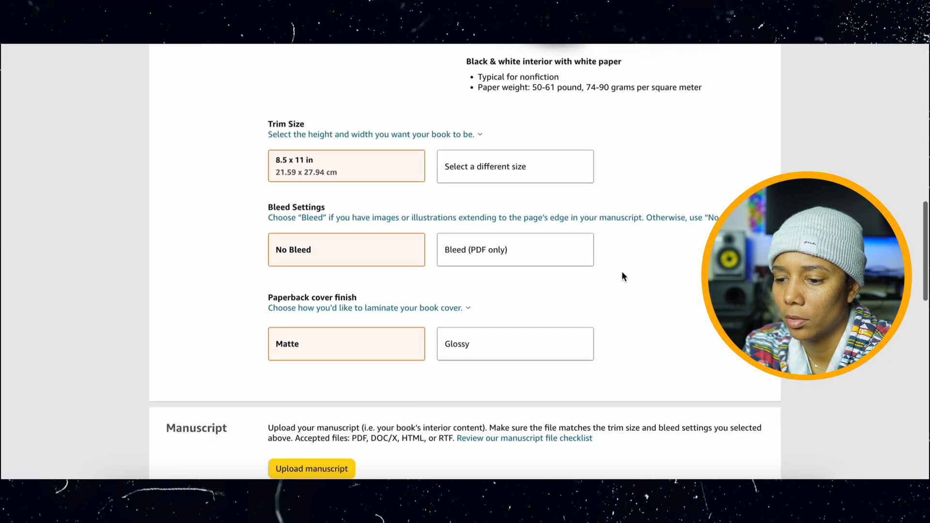
click(562, 262)
scroll(562, 261, down, 2)
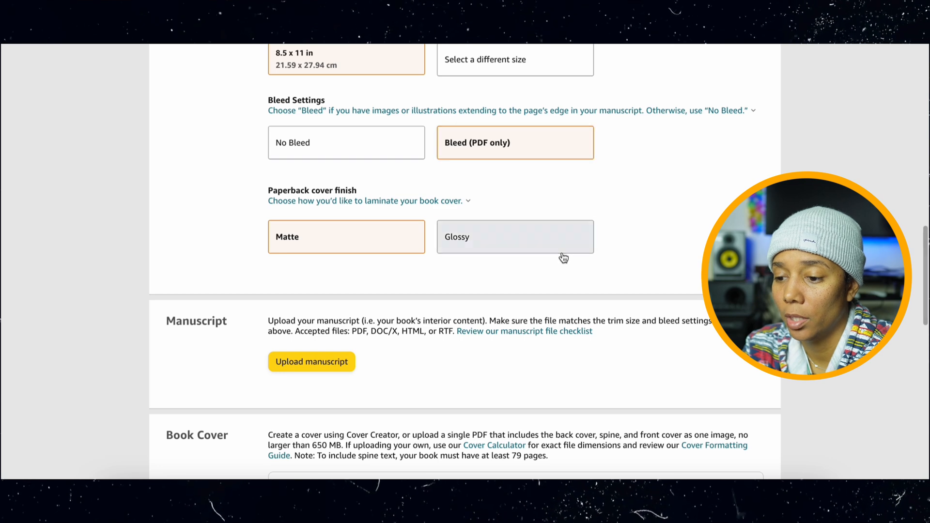
click(562, 249)
- Upload "Country Living.pdf" from the Desktop folder as the book's manuscript
scroll(562, 252, down, 3)
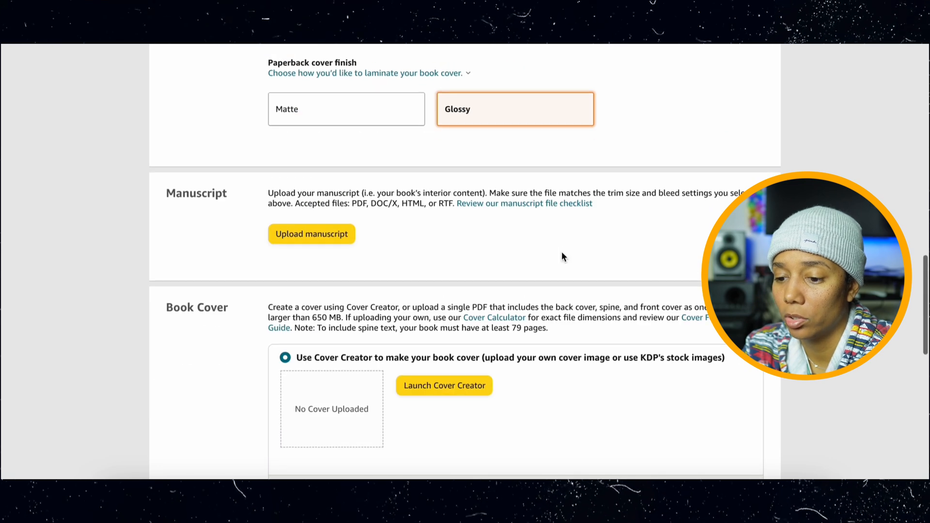
click(314, 236)
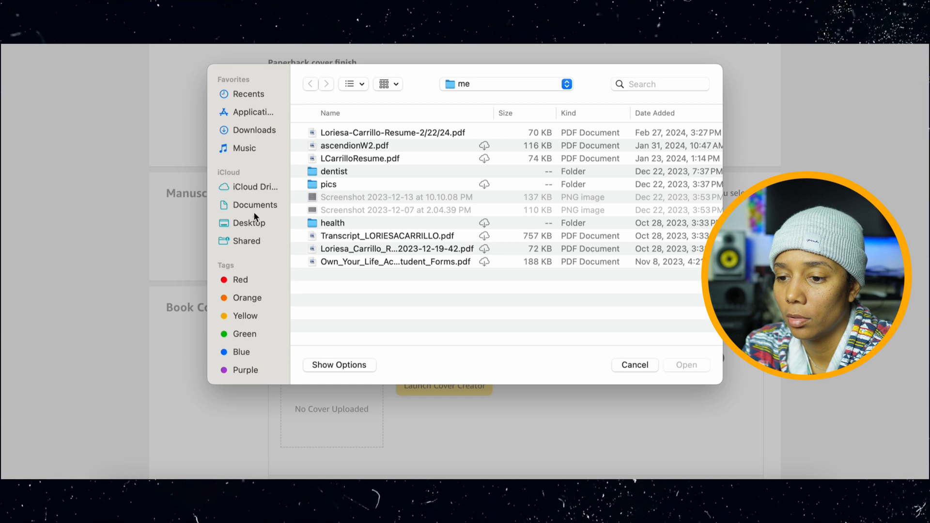
click(253, 224)
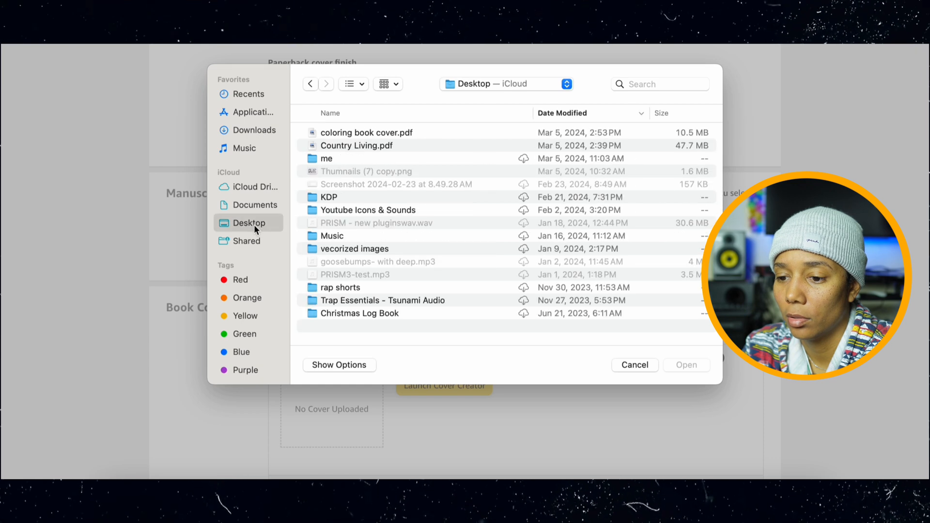
click(376, 146)
click(697, 368)
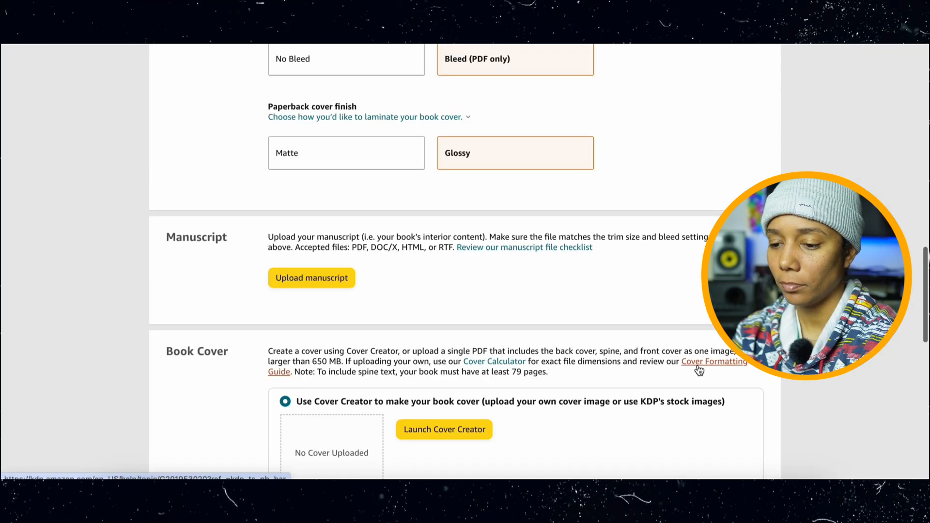
- Choose to upload an existing print-ready cover and upload "coloring book cover.pdf" from the Desktop folder
scroll(284, 411, down, 3)
click(283, 410)
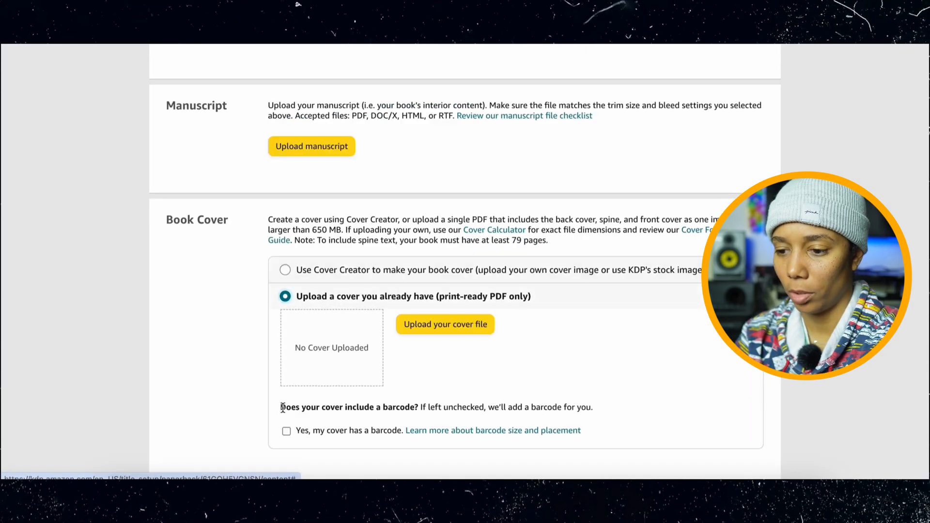
scroll(369, 412, down, 2)
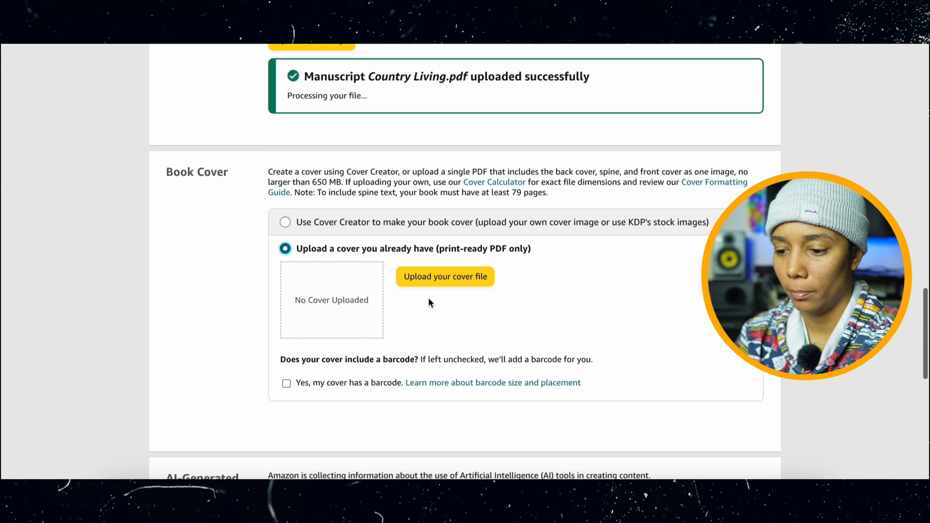
click(446, 281)
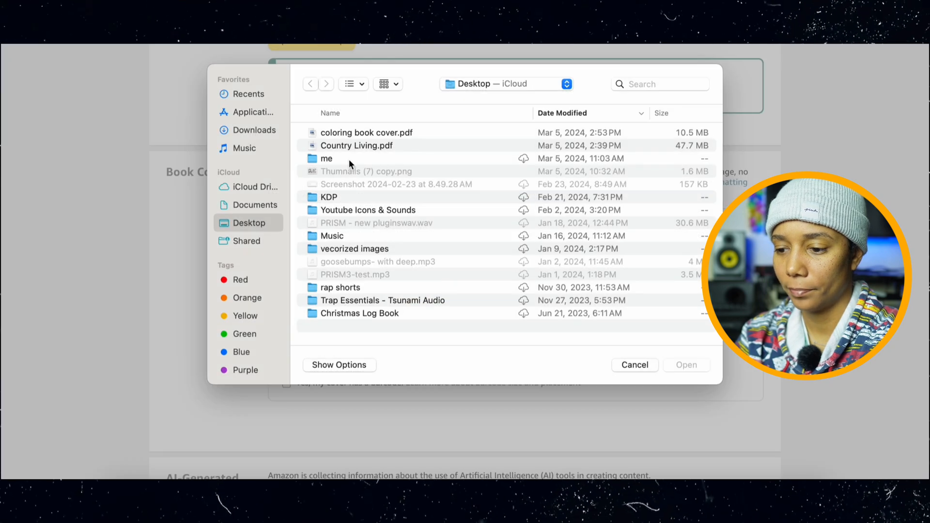
click(372, 135)
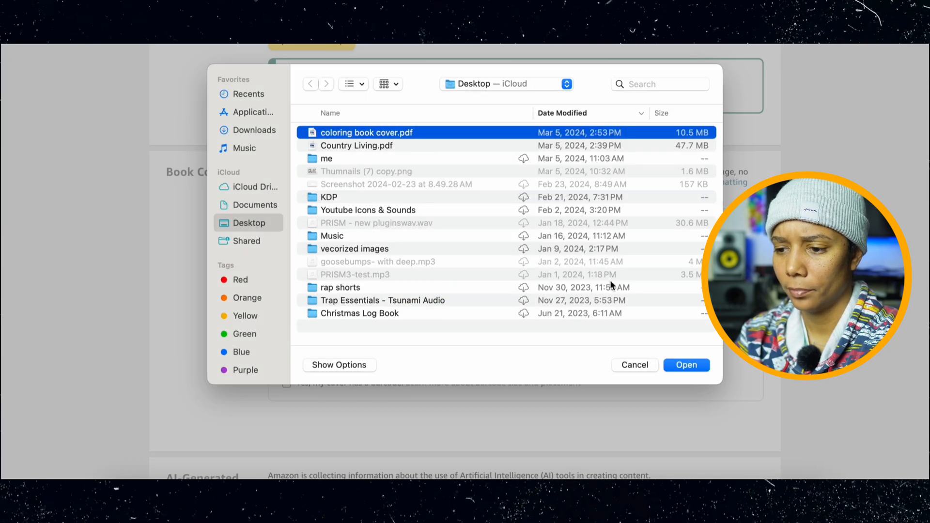
click(676, 364)
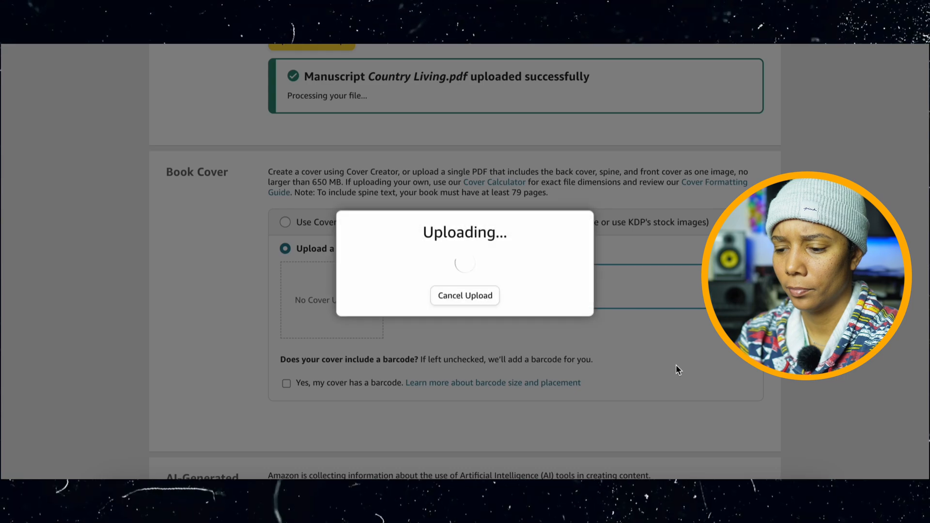
- Declare that AI tools were used, with None for texts and many AI-generated images with minimal or no editing
scroll(233, 243, down, 5)
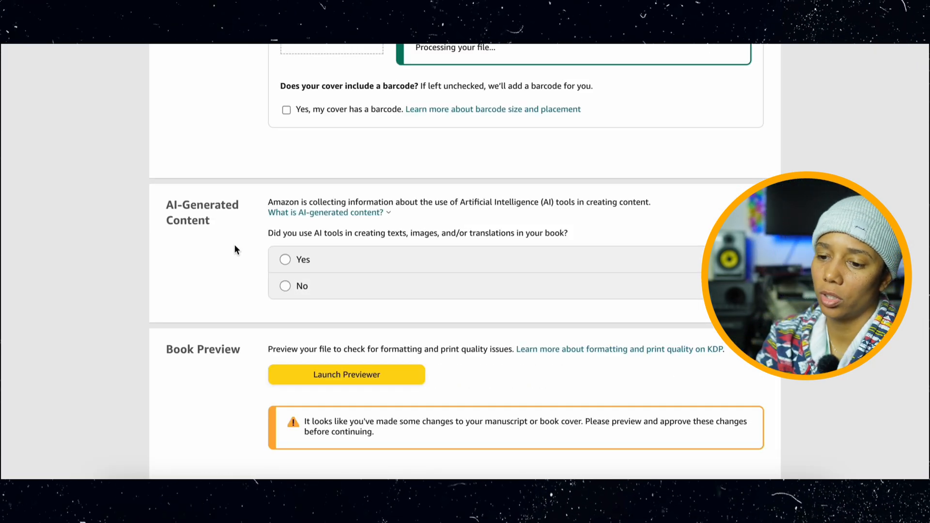
click(285, 260)
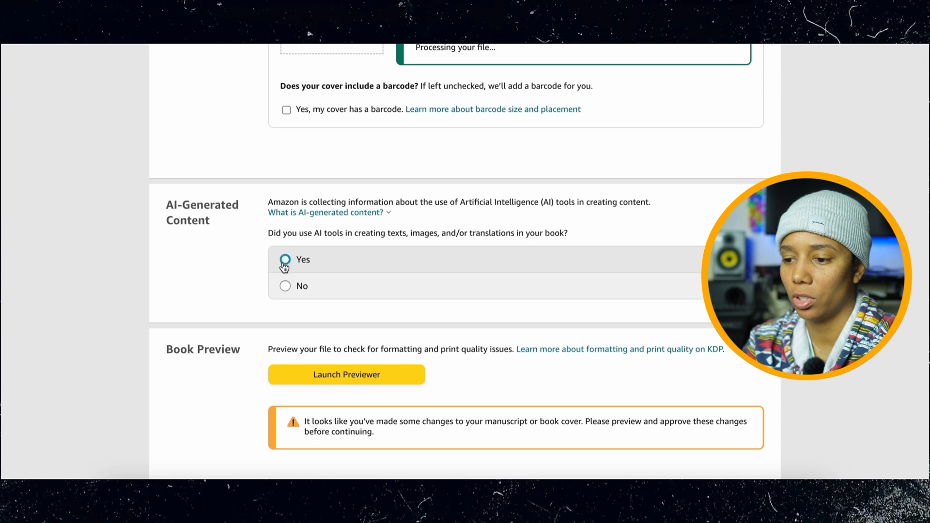
click(411, 289)
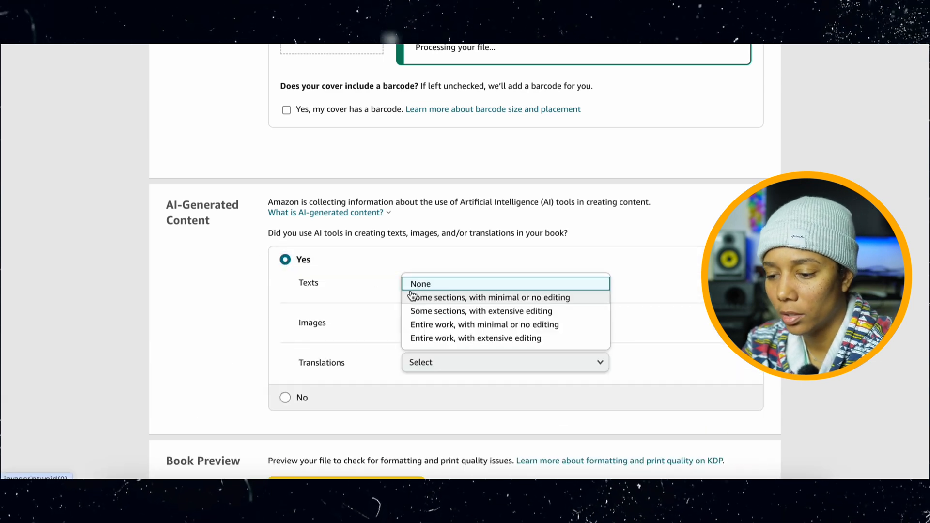
click(421, 284)
click(421, 326)
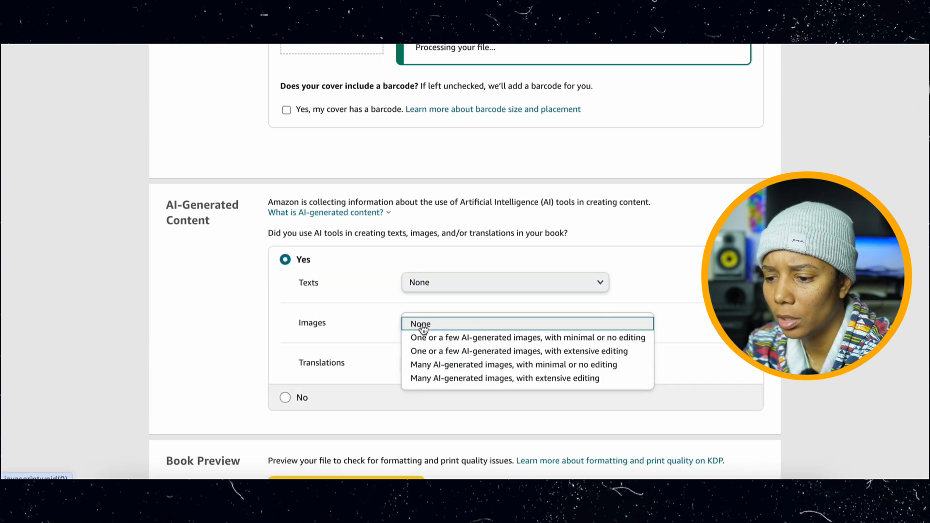
click(426, 364)
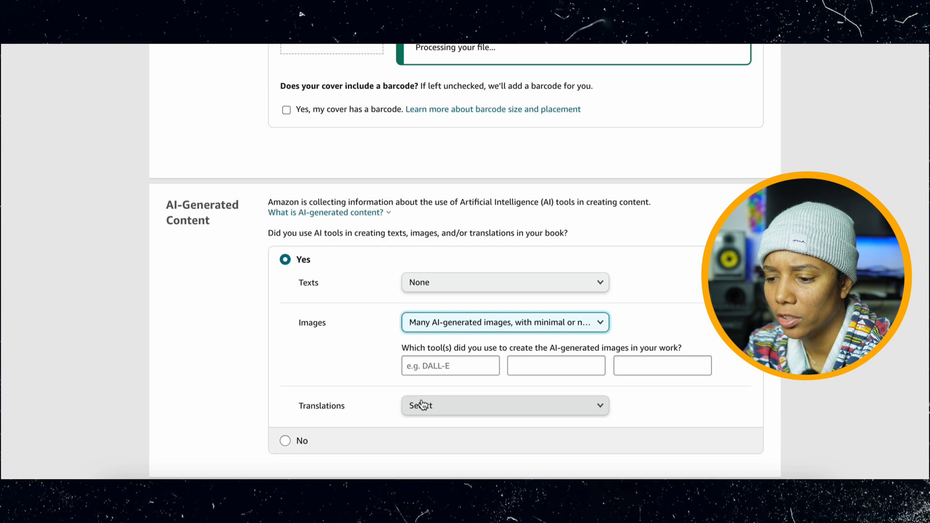
- Name Midjourney as the tool used for the AI-generated images and set AI translations to None
click(439, 371)
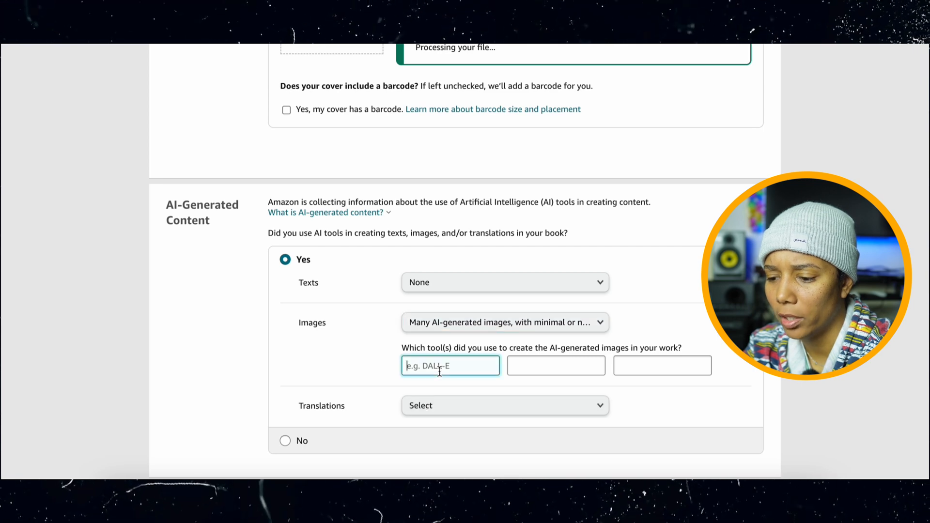
text(Mi)
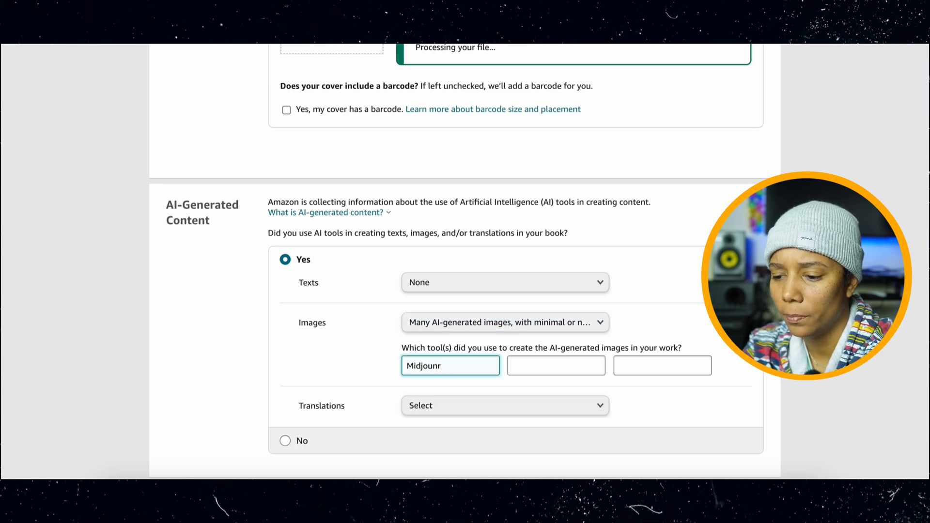
text(djourney)
click(415, 407)
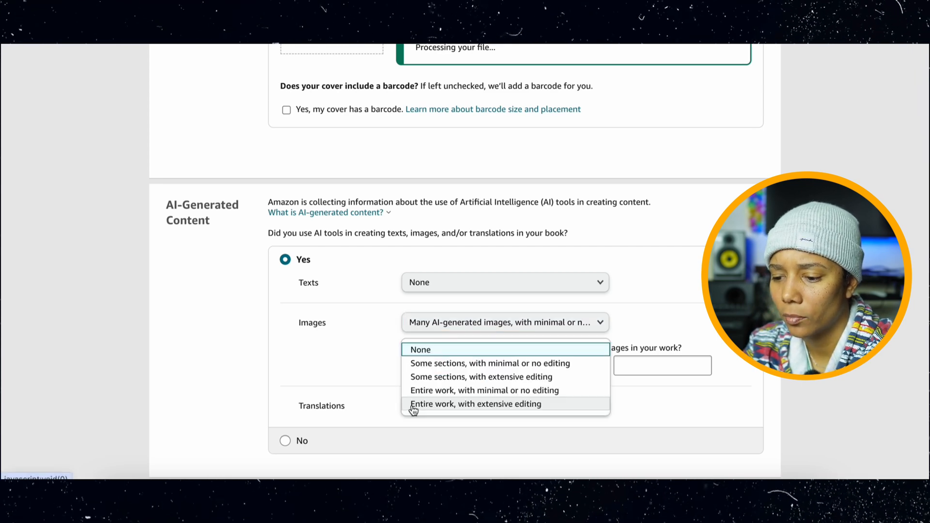
click(426, 352)
- Launch the print previewer and page through the book's interior to check each coloring page against the guides
scroll(328, 388, down, 3)
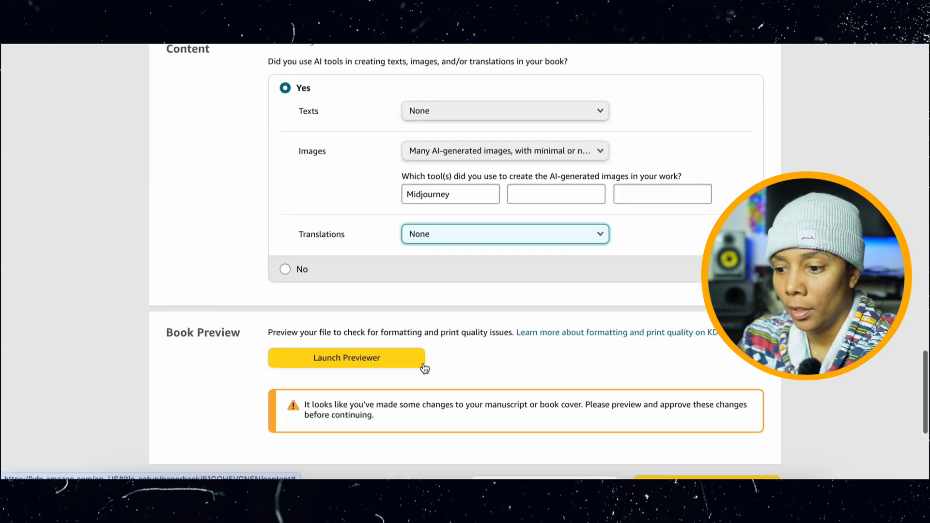
click(414, 358)
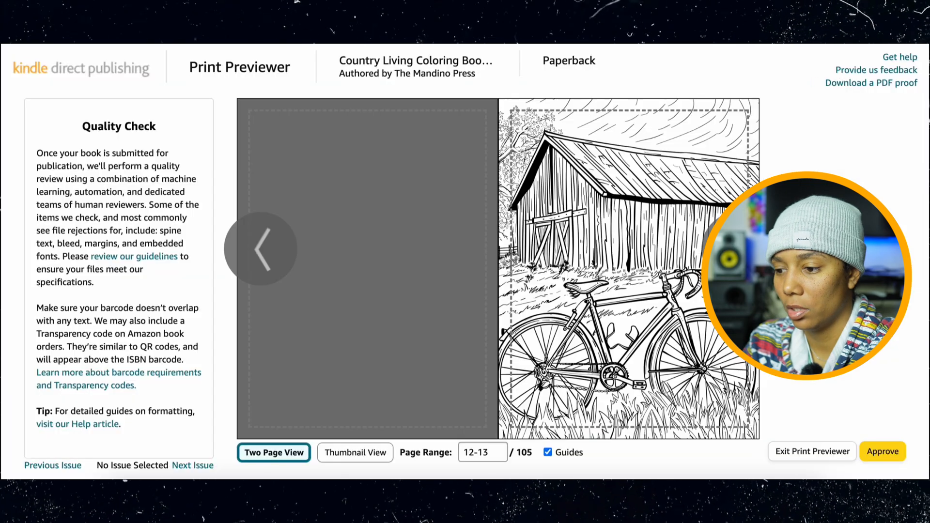
click(735, 249)
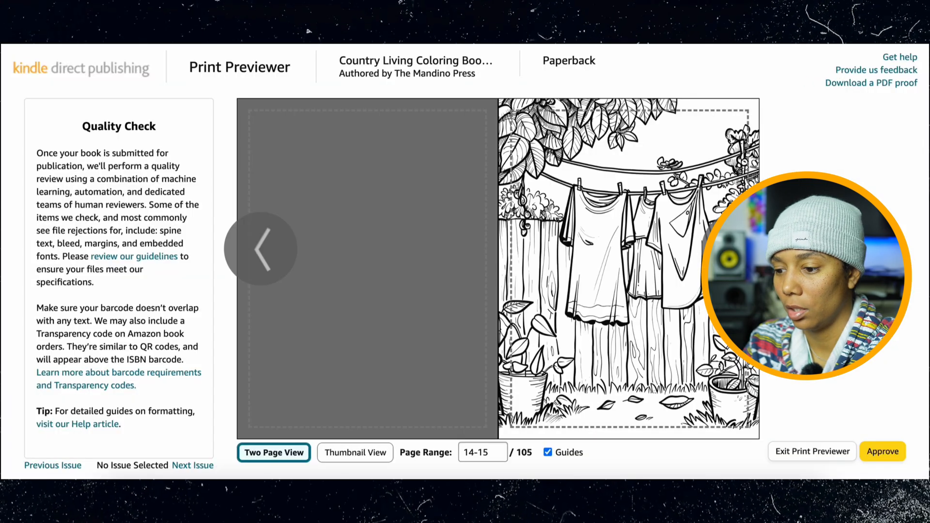
click(736, 249)
click(736, 249)
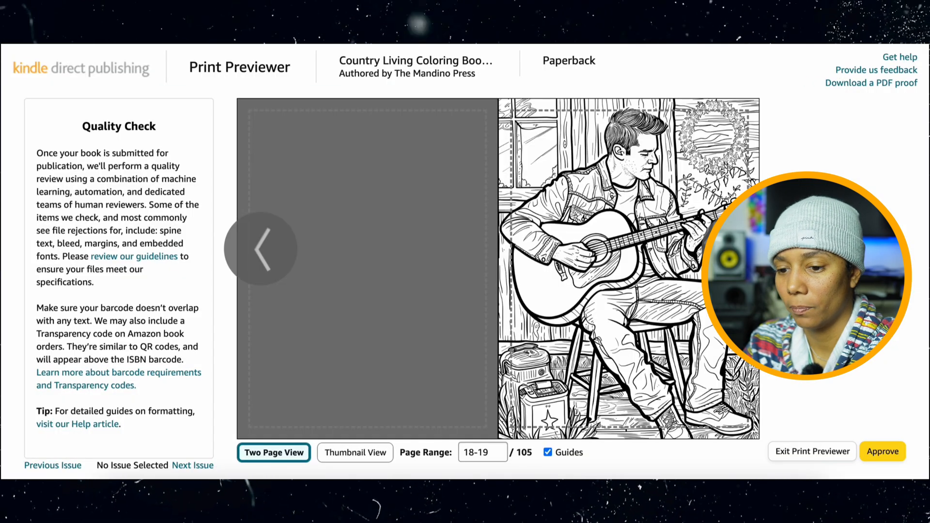
click(736, 249)
click(736, 249)
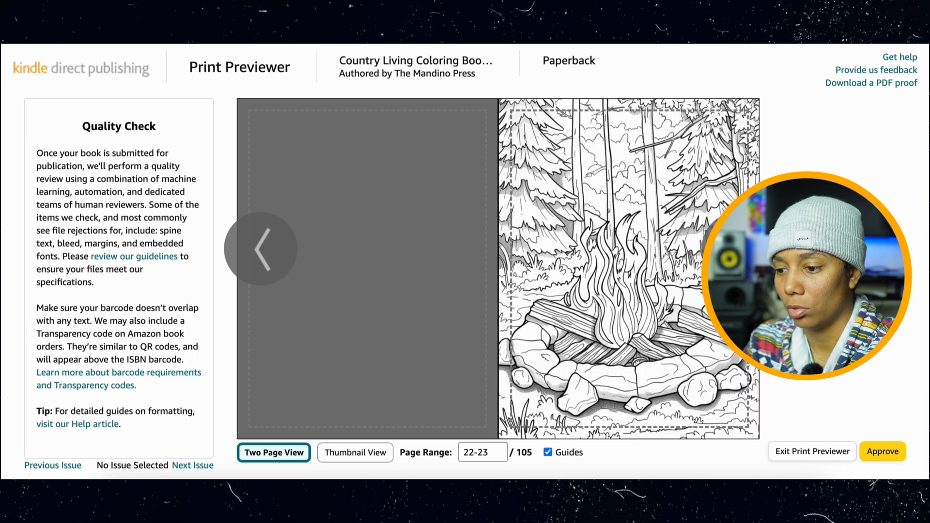
click(736, 249)
click(736, 249)
click(736, 249)
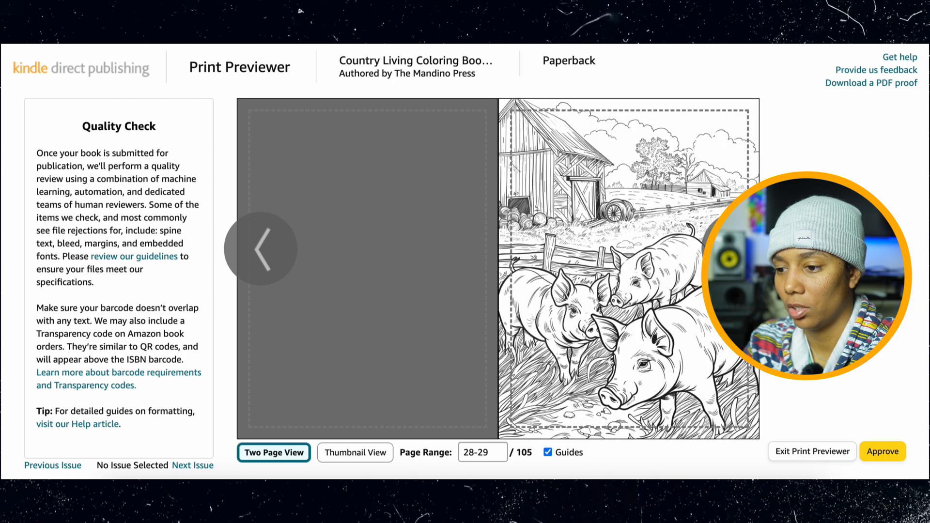
click(736, 249)
click(736, 249)
click(736, 249)
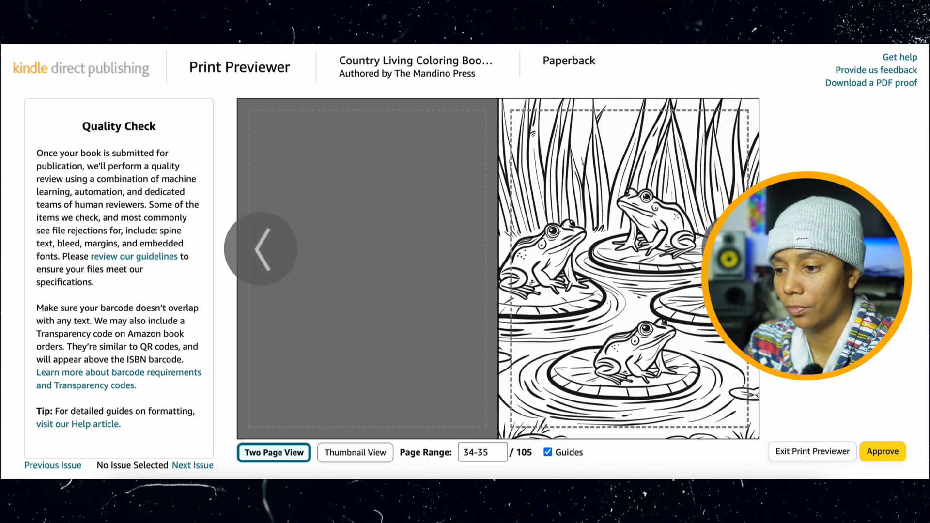
click(735, 249)
click(736, 249)
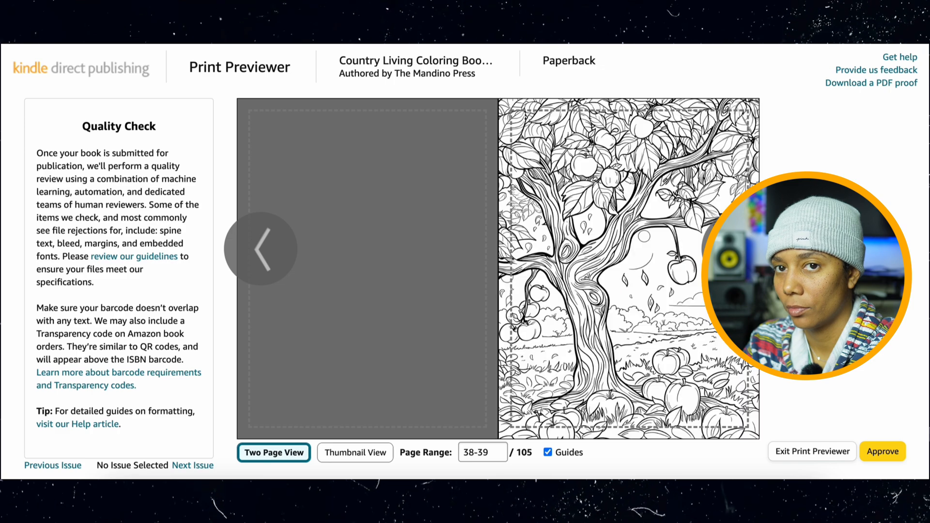
click(736, 249)
click(736, 249)
click(736, 249)
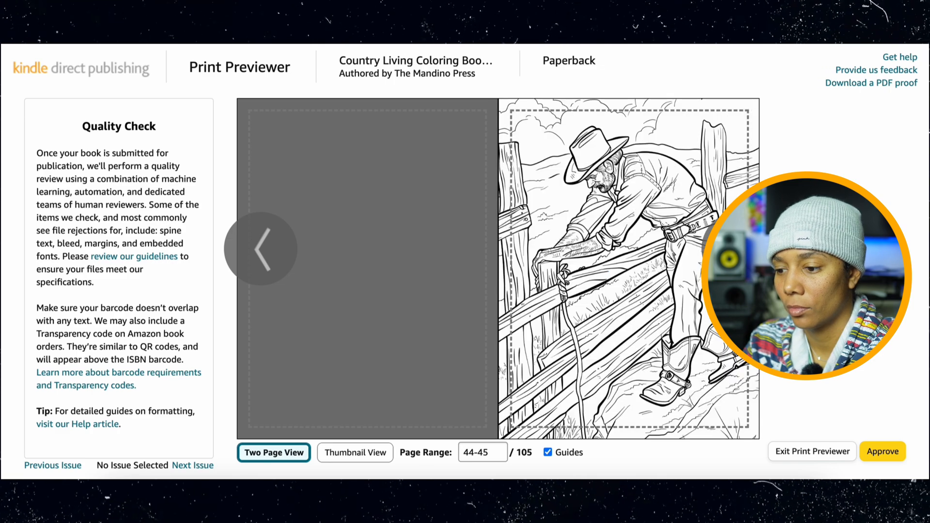
click(736, 249)
click(736, 249)
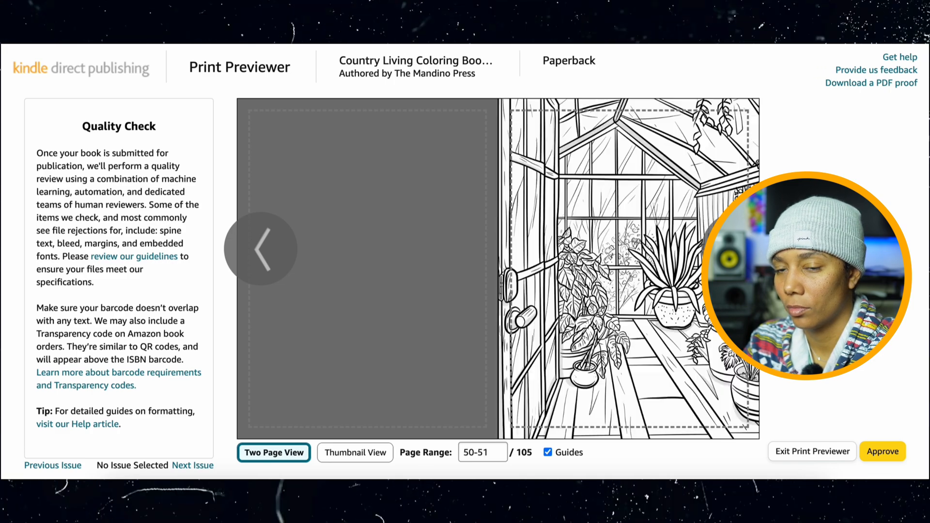
key(Right)
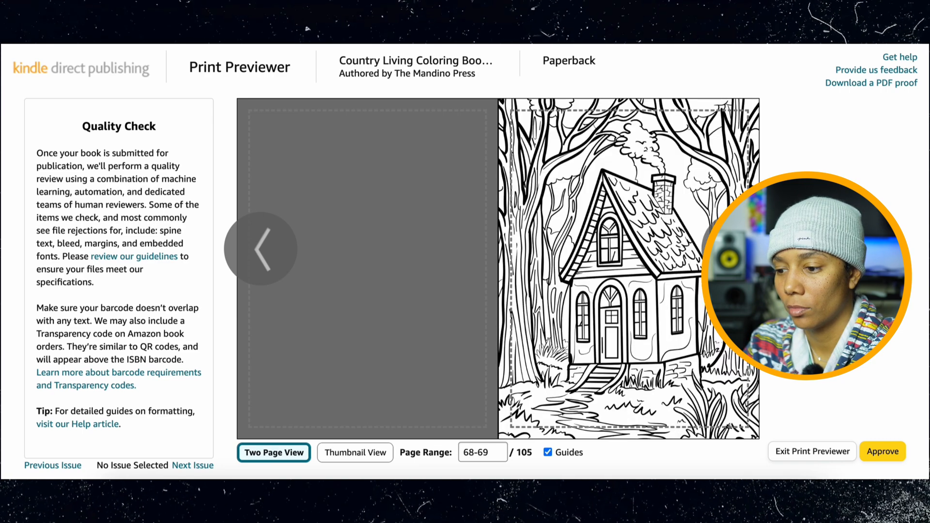
key(Right)
key(Right)
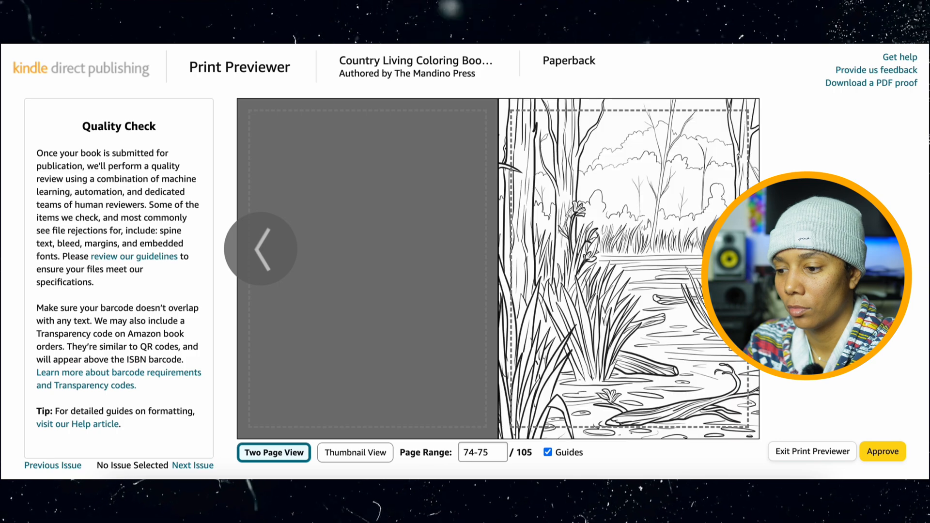
key(Right)
key(Right)
key(Right)
key(Right)
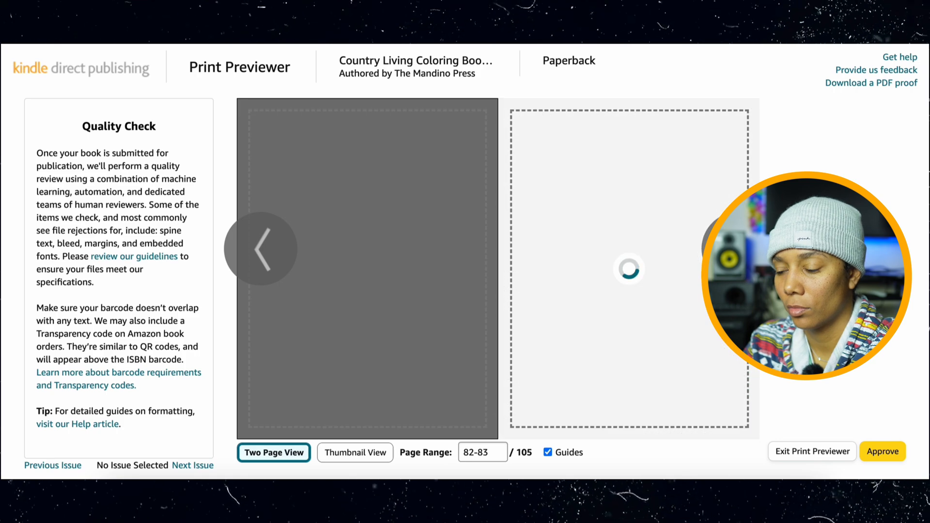
key(Right)
key(Right)
key(Right)
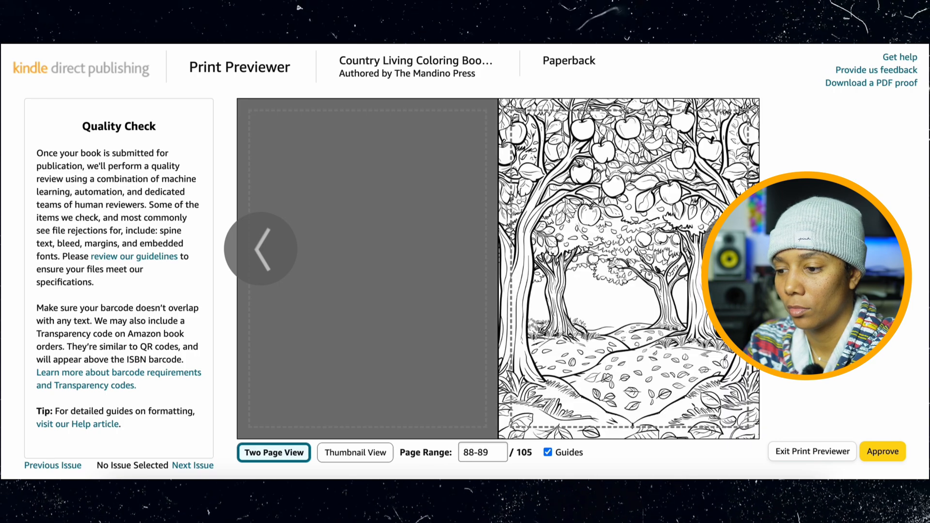
key(Right)
key(Right)
key(Right)
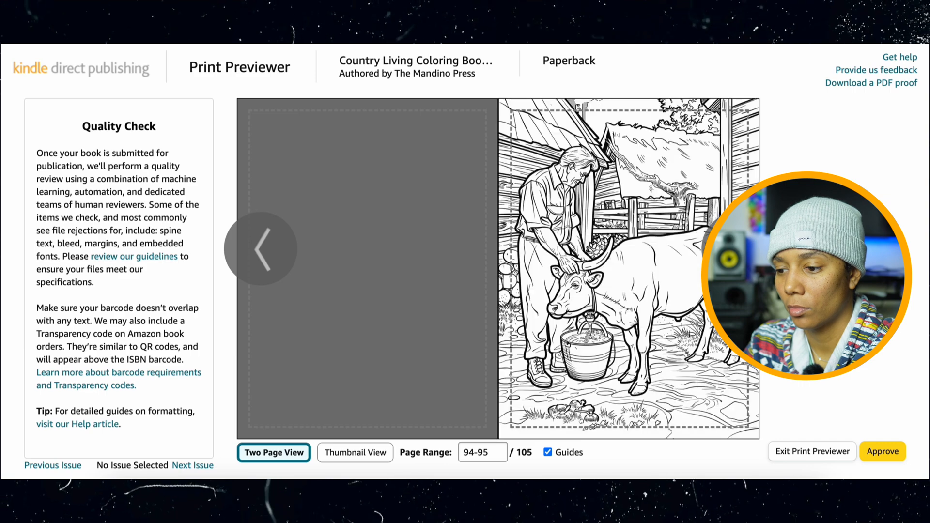
key(Right)
key(Right)
key(Right)
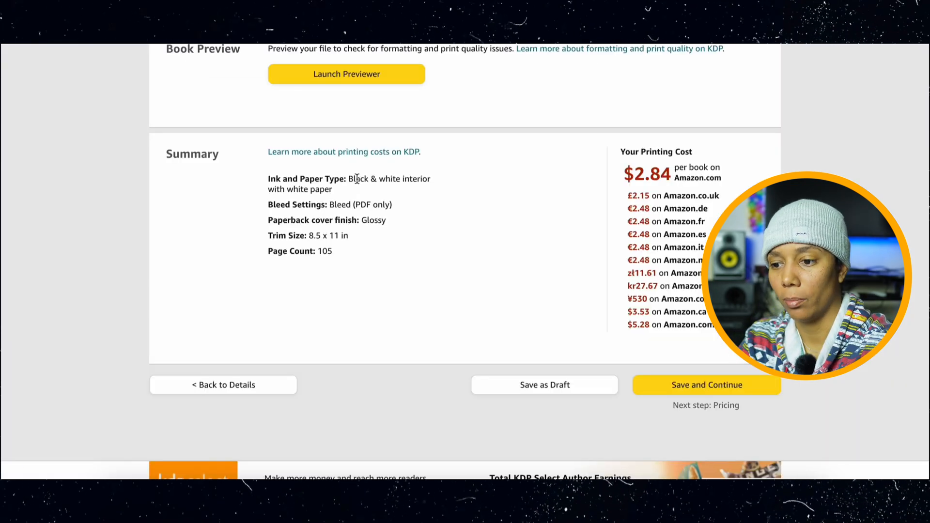
- Review the print settings summary, then save the paperback content and continue to the pricing stage
drag(329, 204, 383, 205)
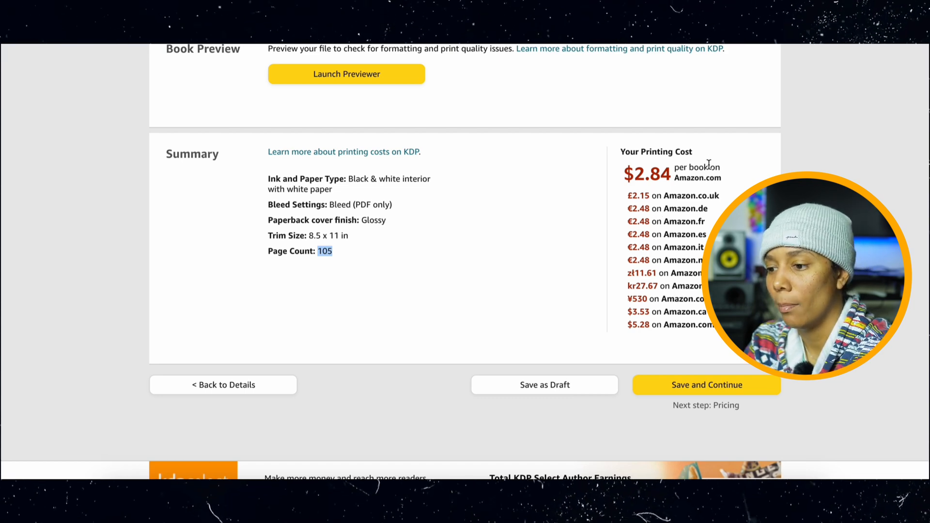
click(741, 380)
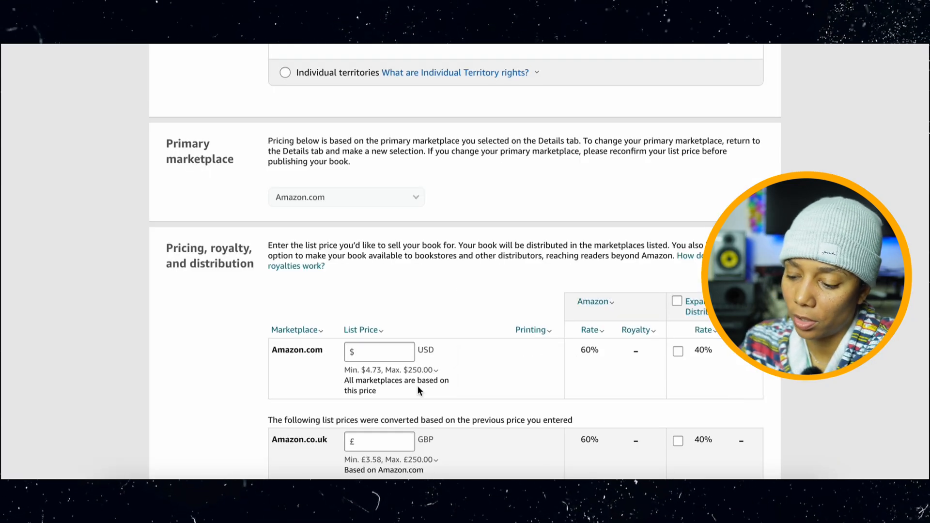
- Set the Amazon.com list price to 7.99 USD and publish the paperback book
click(389, 351)
text(7.99)
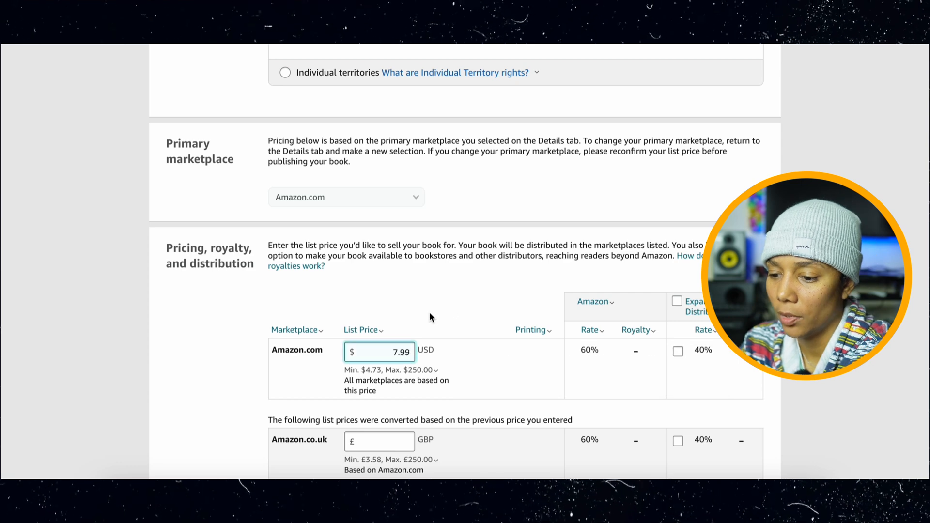
click(454, 301)
scroll(387, 339, down, 15)
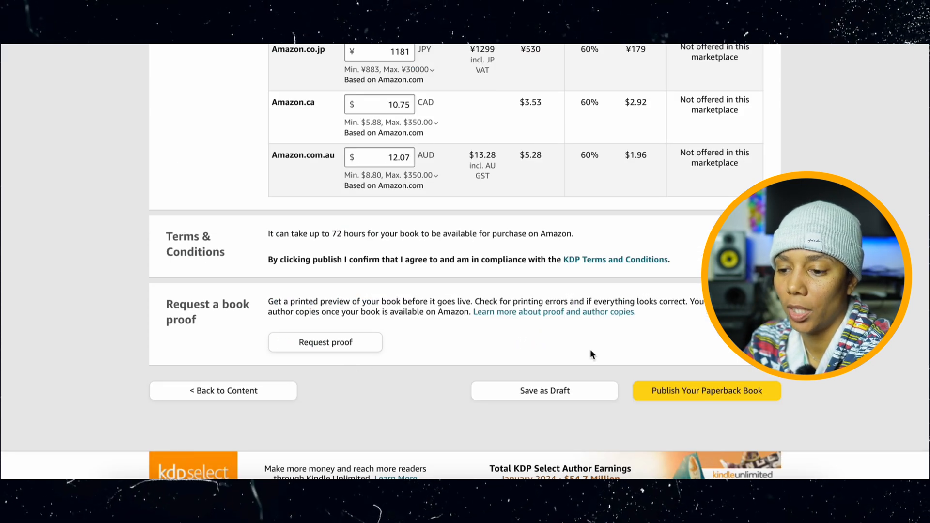
click(684, 397)
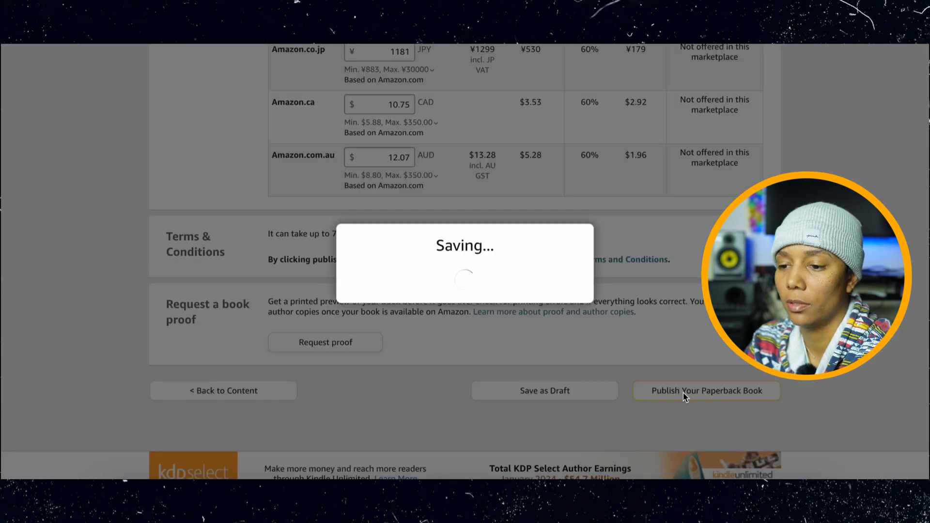